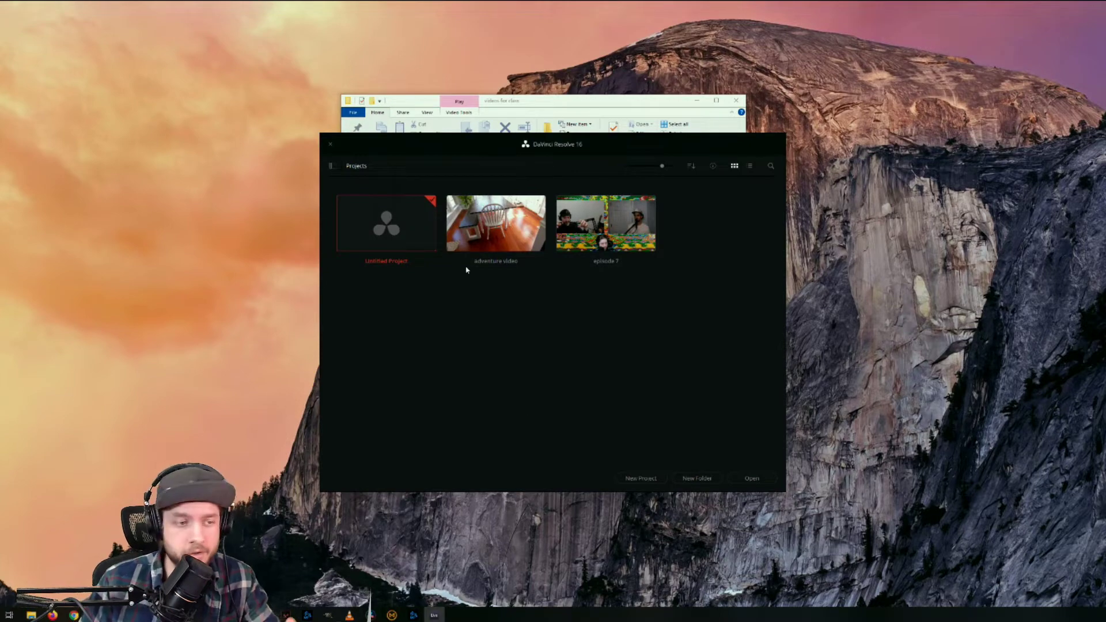
# Open the Untitled Project and move and enlarge its window to fill most of the desktop.
pyautogui.click(434, 615)
pyautogui.doubleClick(564, 242)
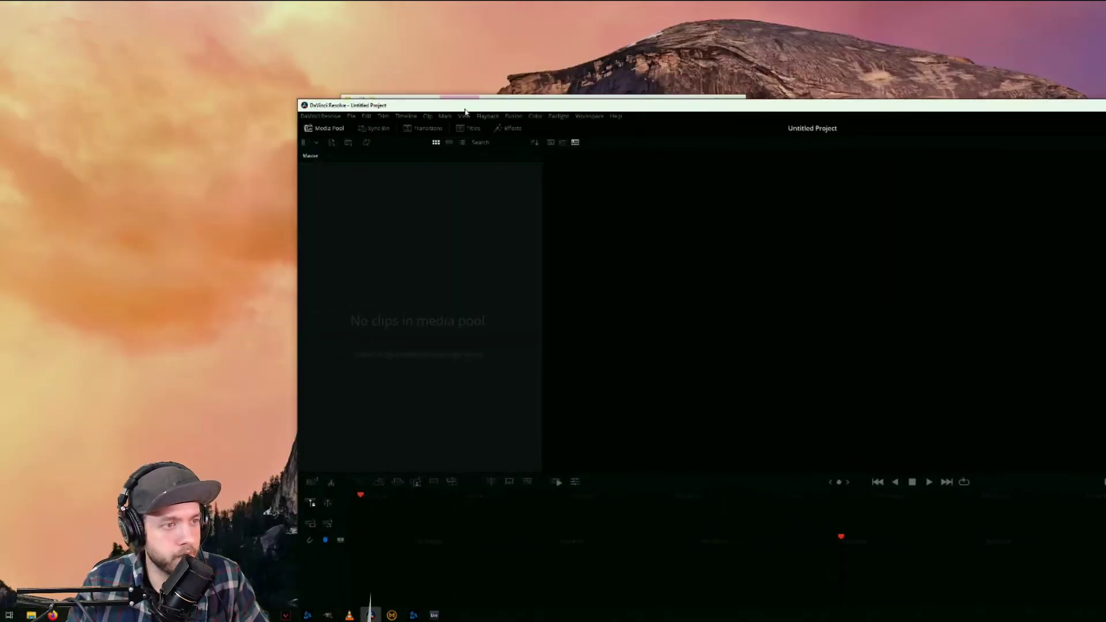
pyautogui.moveTo(466, 111); pyautogui.dragTo(198, 36)
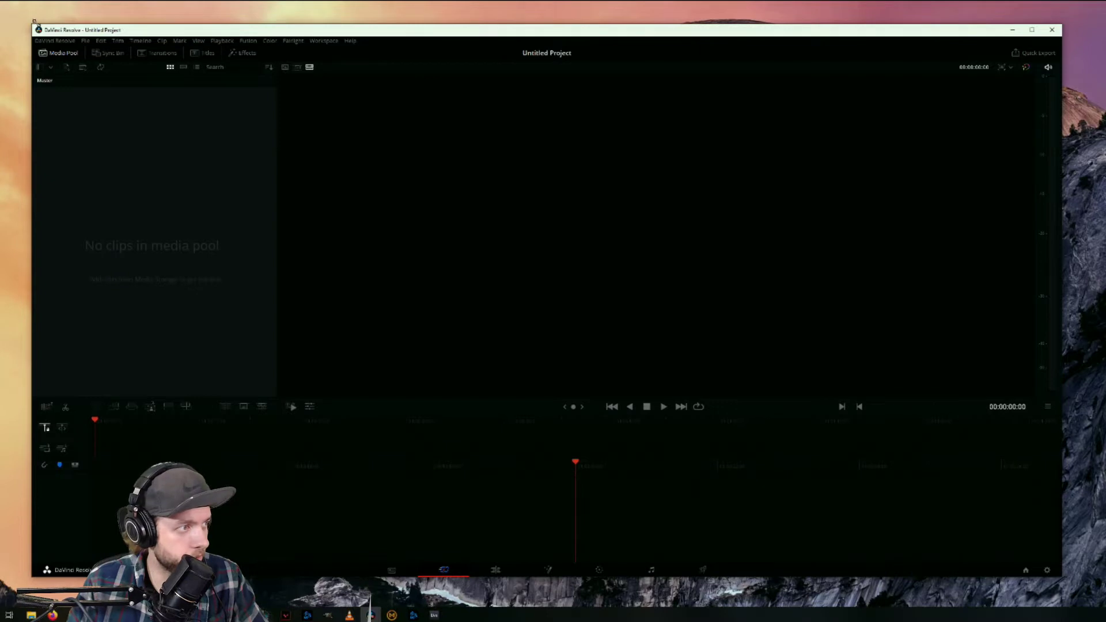
pyautogui.moveTo(30, 23); pyautogui.dragTo(10, 10)
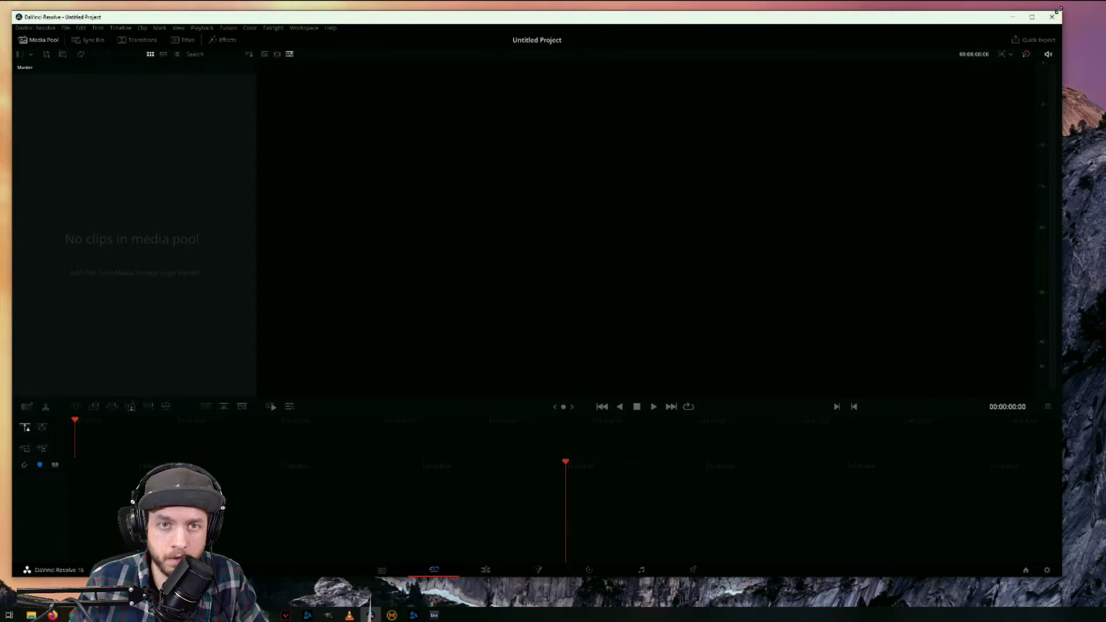
pyautogui.moveTo(1063, 11); pyautogui.dragTo(1094, 8)
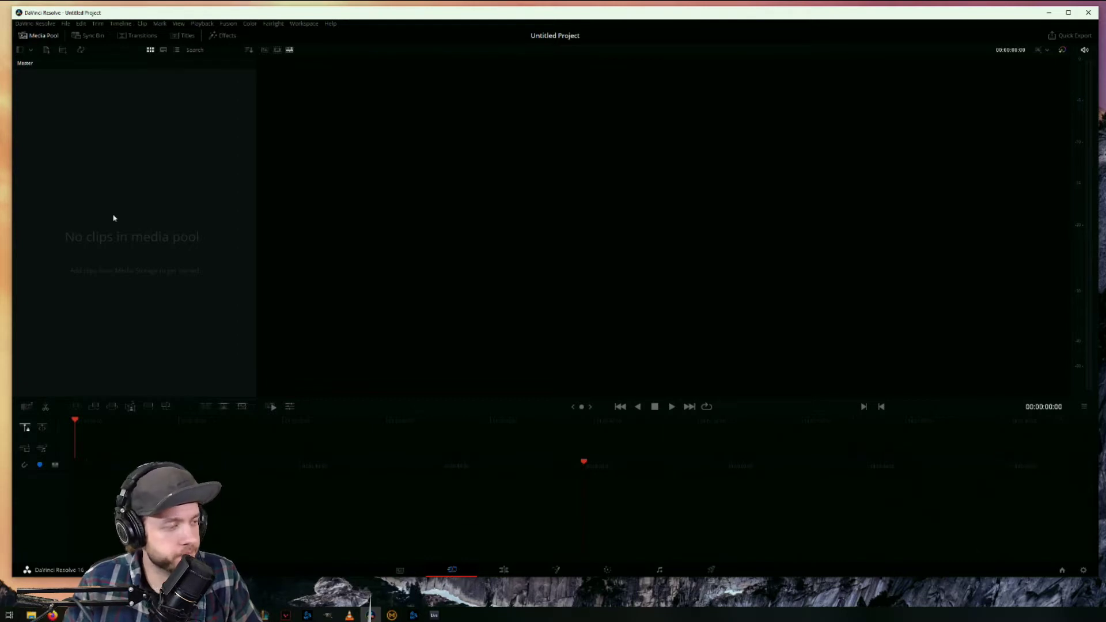
# Import GH010184, GH010183 and GH010185 from the "videos for class" folder into the media pool, changing the timeline frame rate to match the clips.
pyautogui.hotkey('alt', 'Tab')
pyautogui.hotkey('alt', 'Tab')
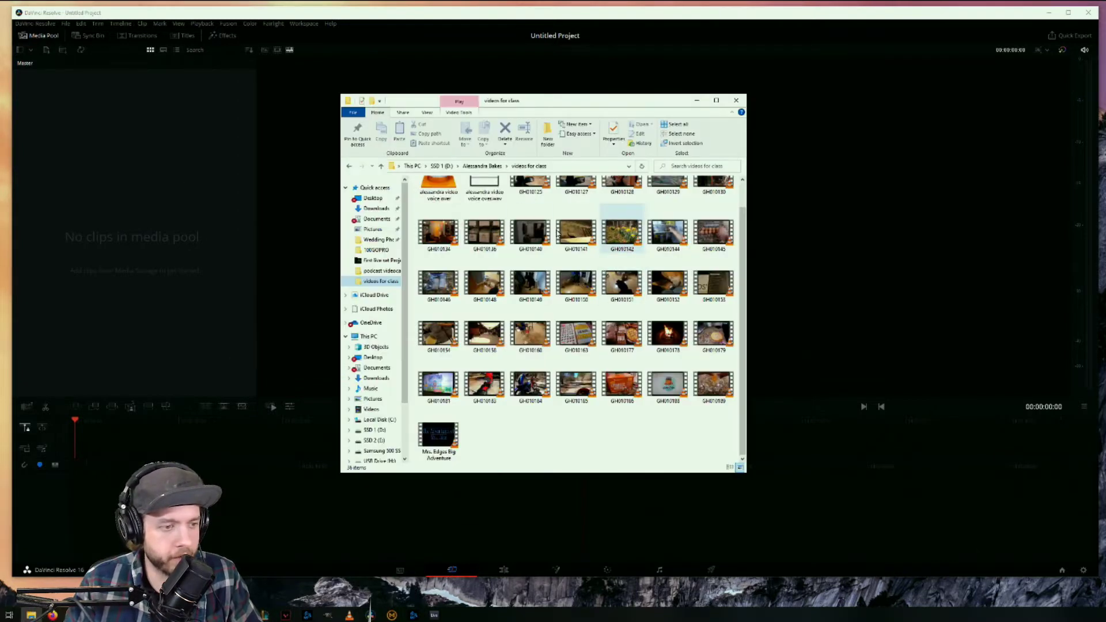
pyautogui.moveTo(531, 383); pyautogui.dragTo(155, 193)
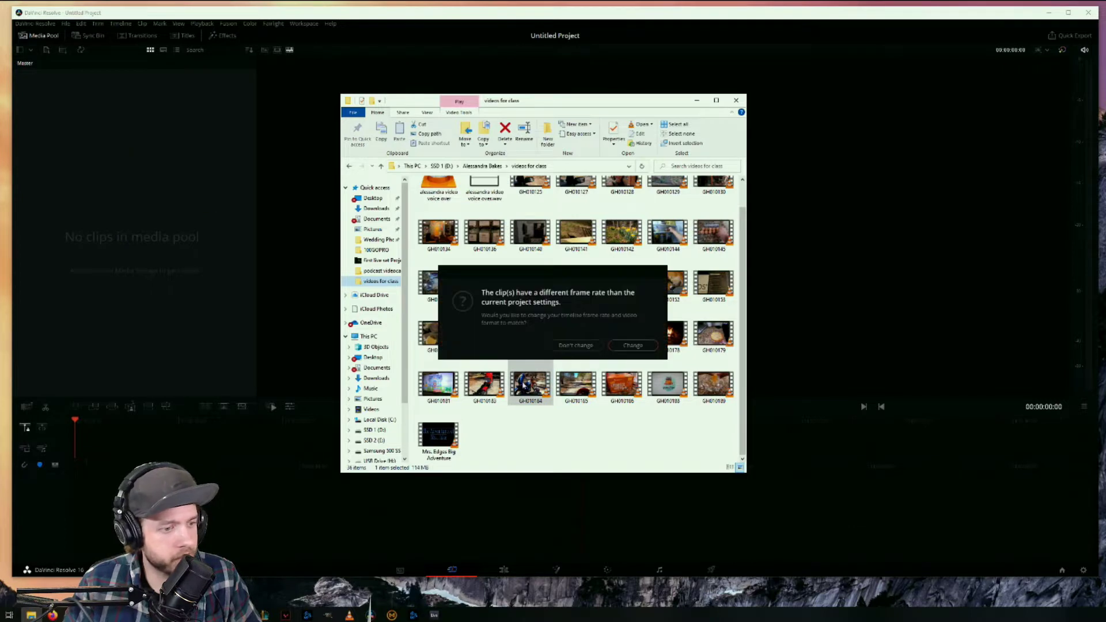
pyautogui.click(634, 347)
pyautogui.moveTo(484, 385); pyautogui.dragTo(178, 178)
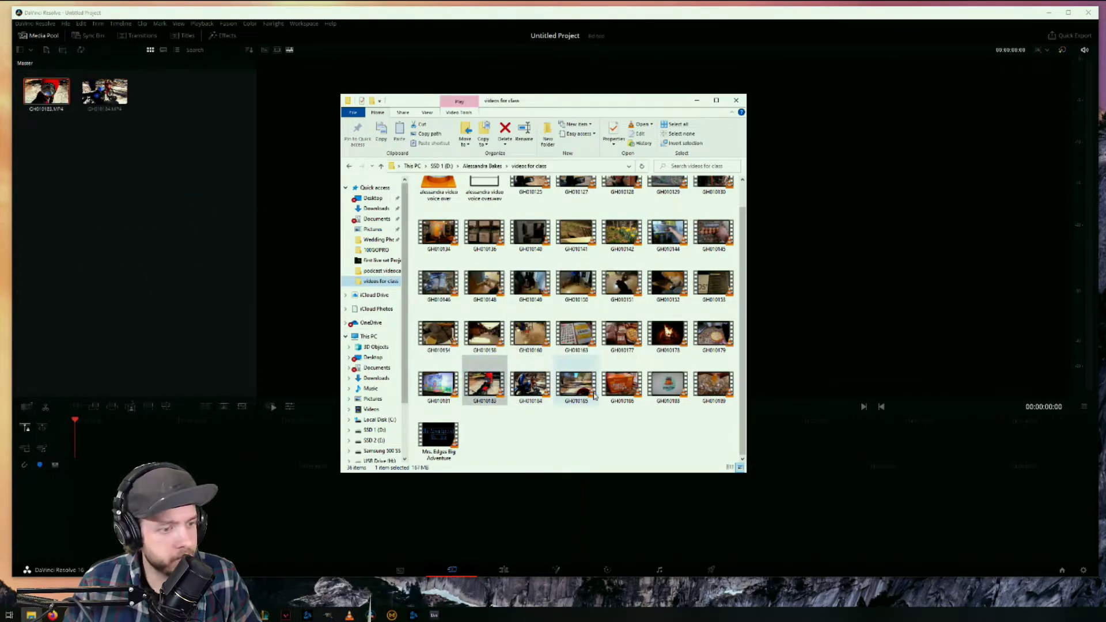
pyautogui.moveTo(583, 390); pyautogui.dragTo(217, 143)
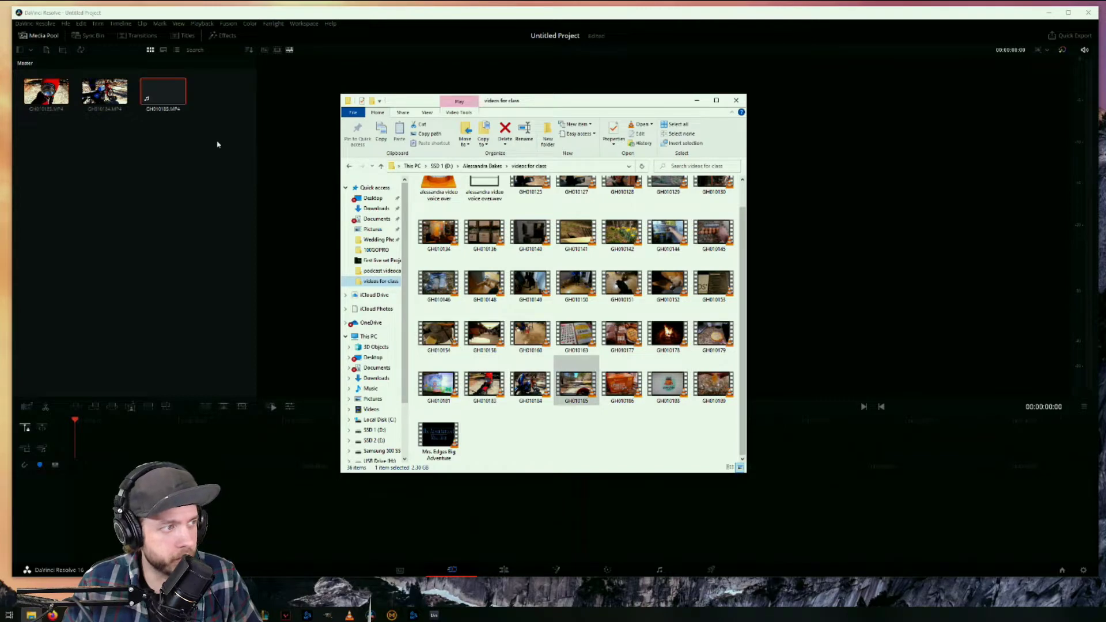
pyautogui.click(431, 17)
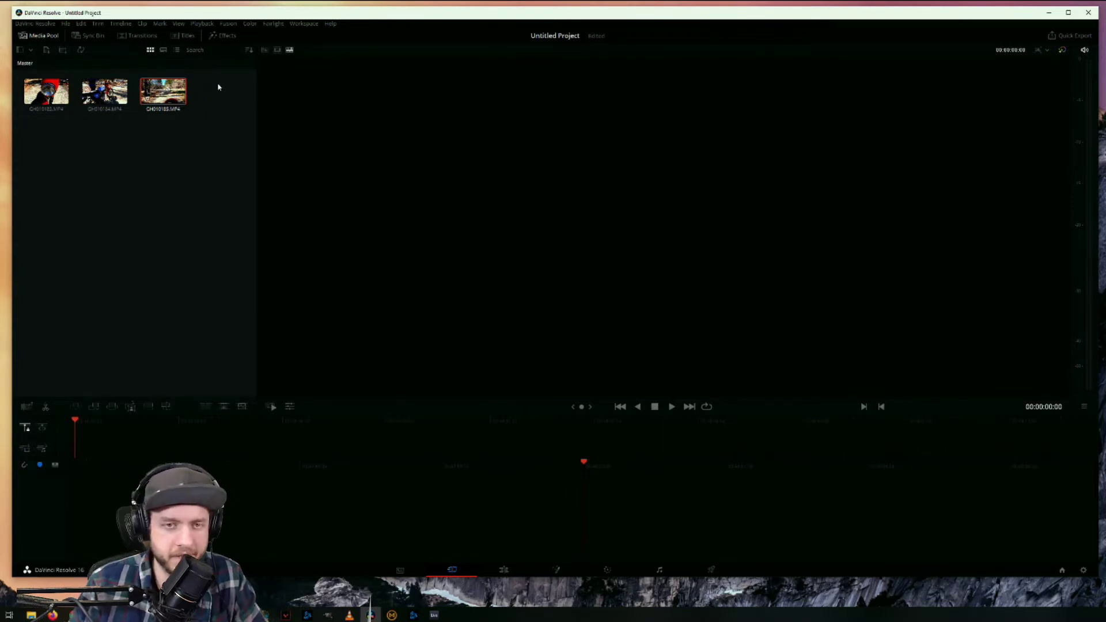
pyautogui.moveTo(219, 77); pyautogui.dragTo(23, 118)
pyautogui.click(123, 185)
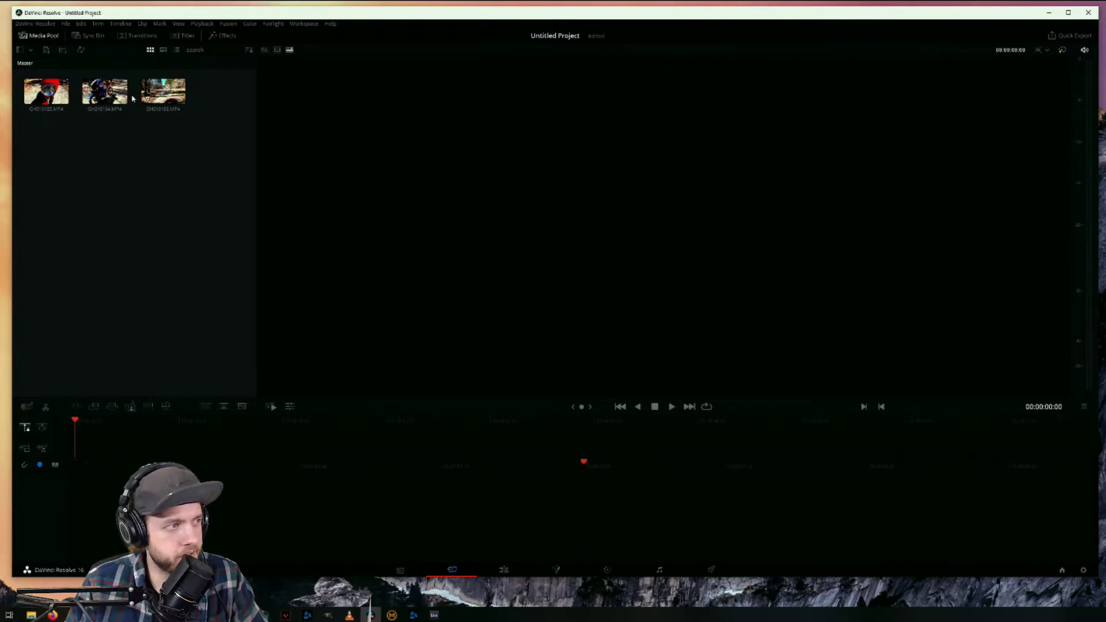
pyautogui.click(46, 50)
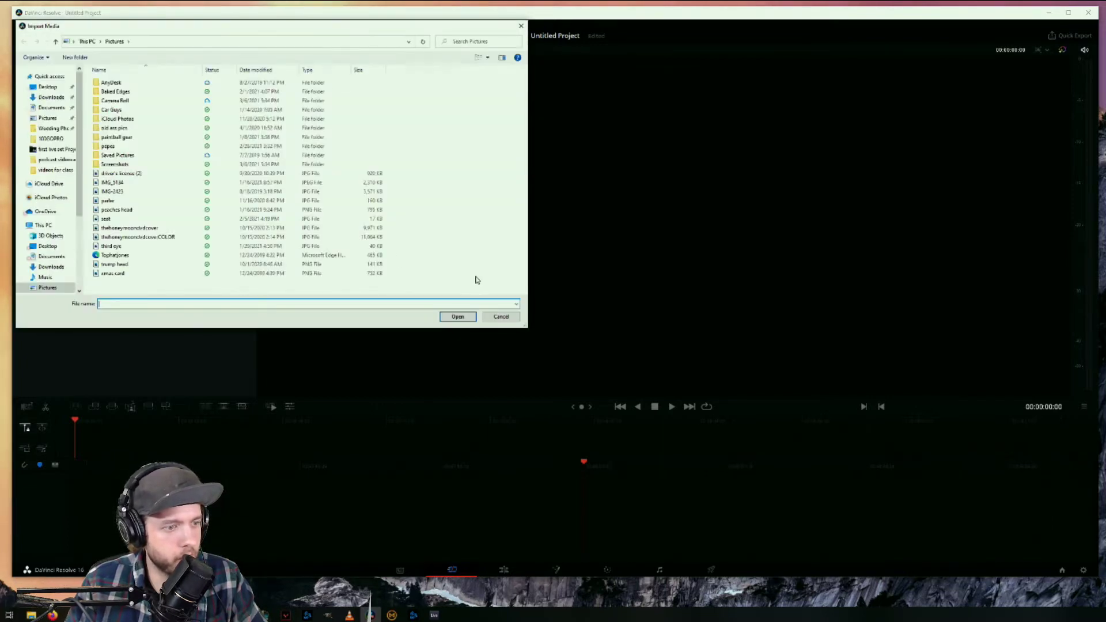
pyautogui.click(508, 317)
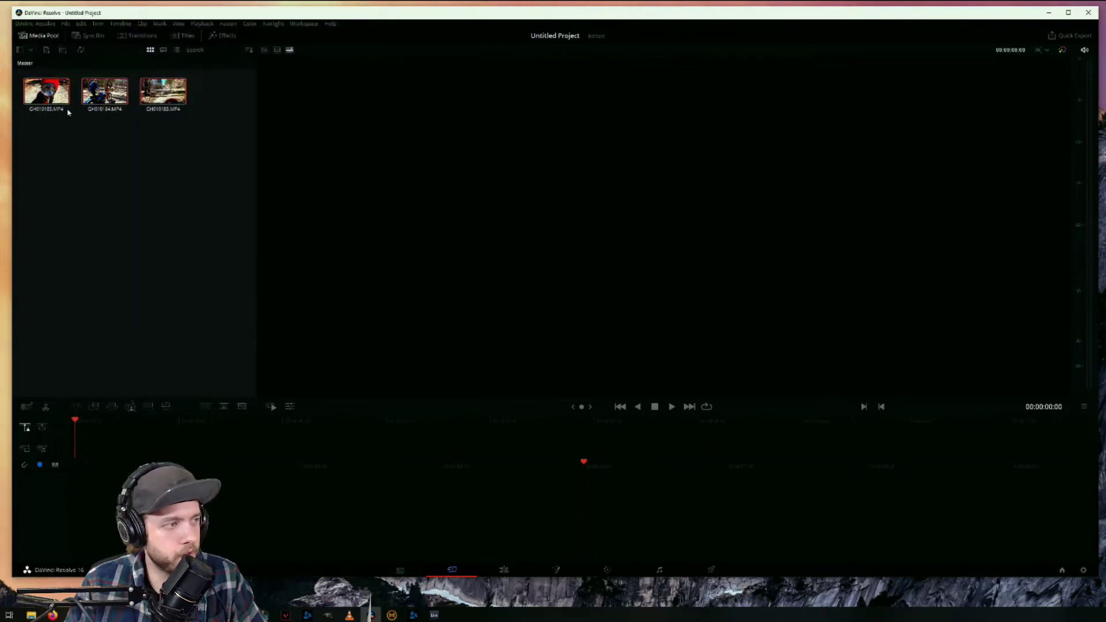
# Create a timeline from the GH010184 clip and switch to the Edit page.
pyautogui.click(98, 94)
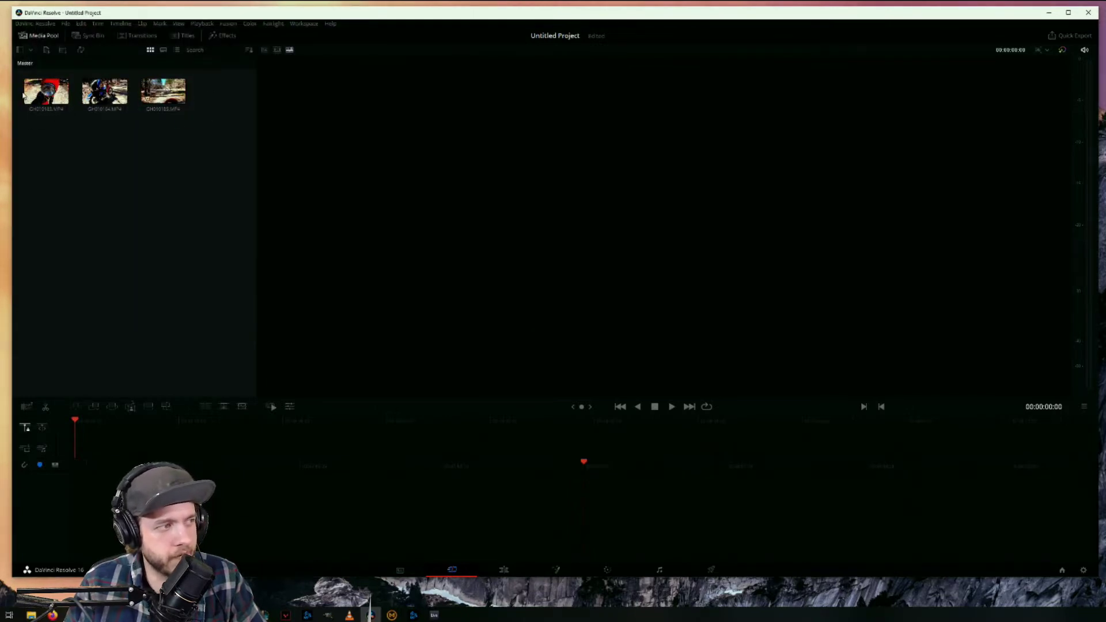
pyautogui.click(141, 97)
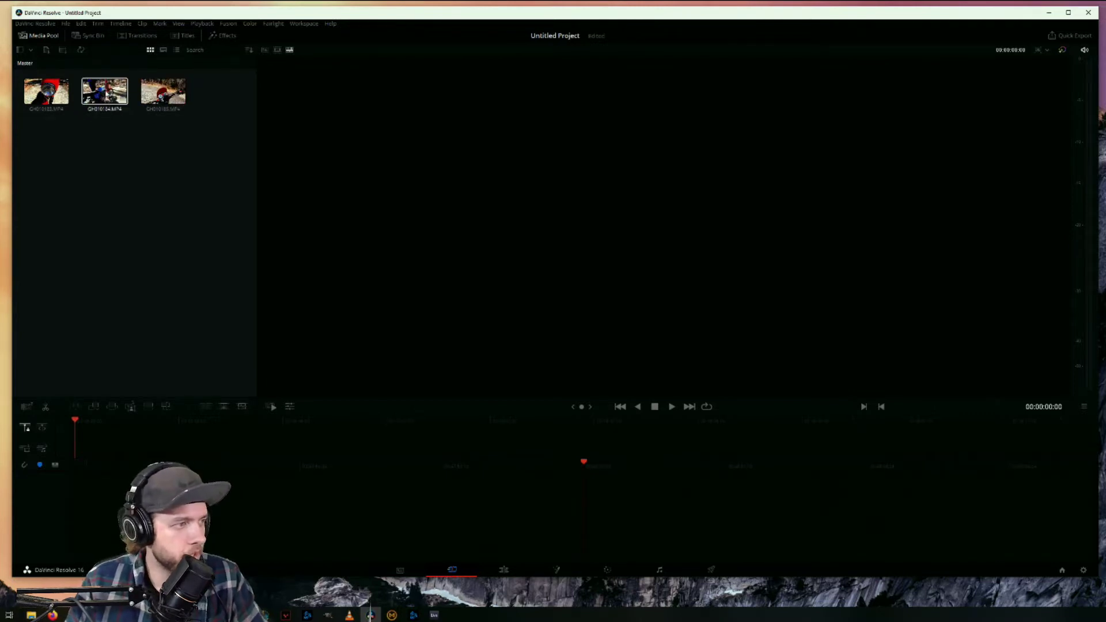
pyautogui.moveTo(102, 93); pyautogui.dragTo(180, 451)
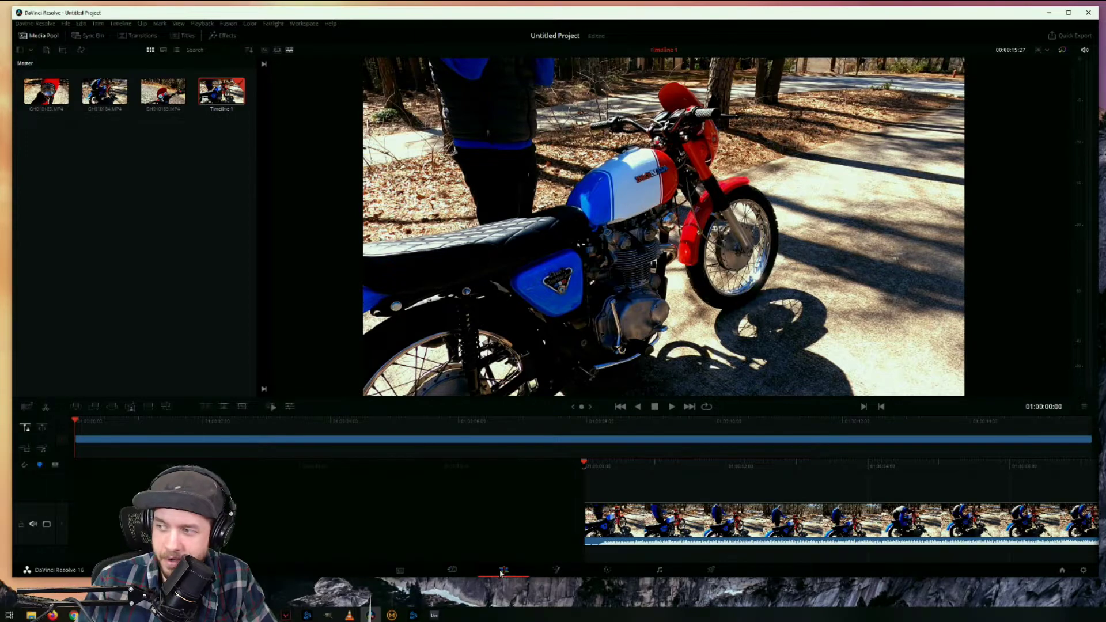
pyautogui.click(503, 571)
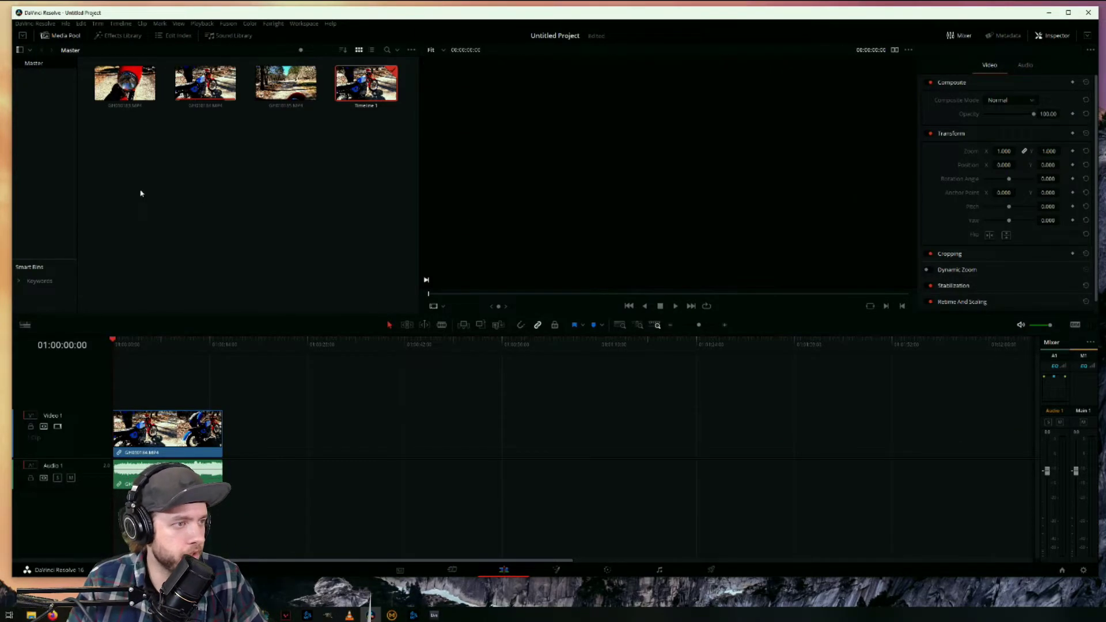
# Add GH010183 and GH010185 to the Video 1 track after the existing clip, leaving small gaps between the clips.
pyautogui.click(146, 81)
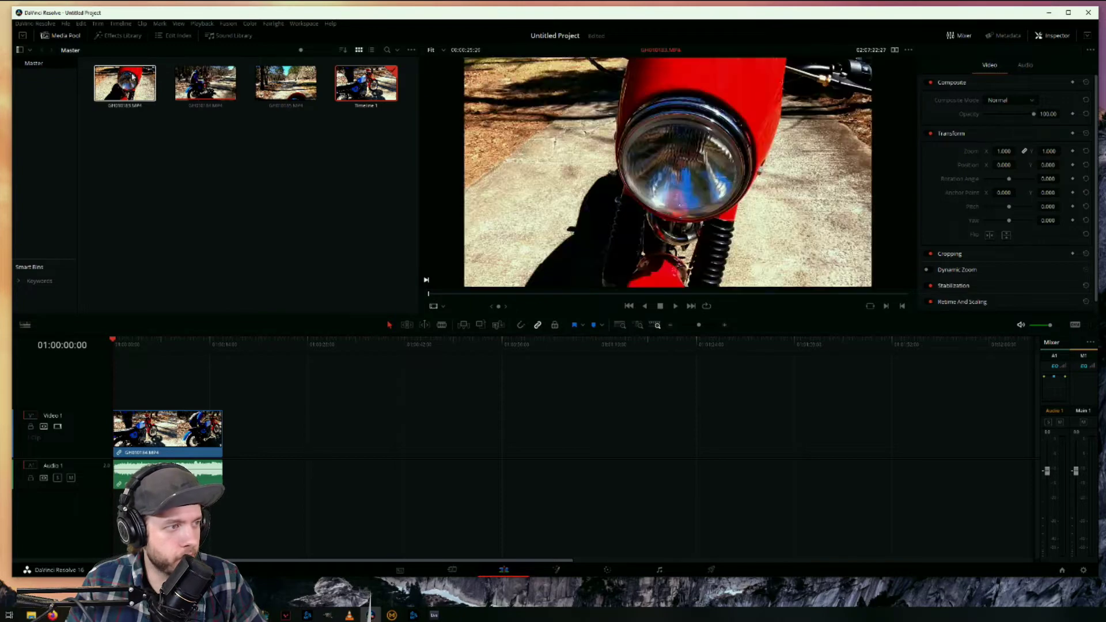
pyautogui.moveTo(146, 80); pyautogui.dragTo(253, 440)
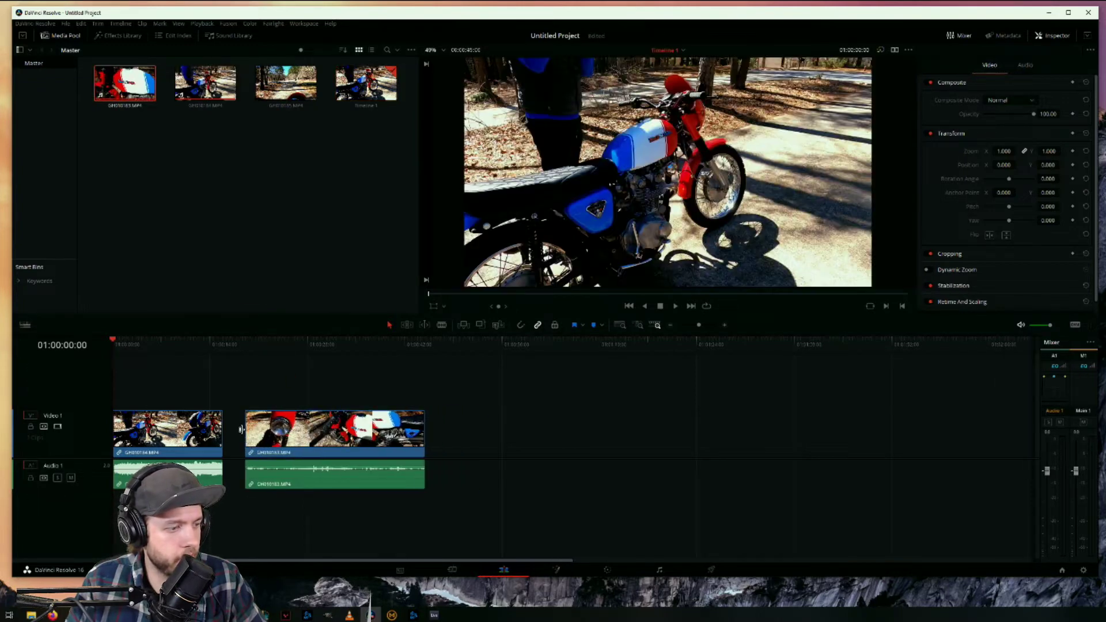
pyautogui.moveTo(286, 84); pyautogui.dragTo(450, 425)
# Try to swap GH010184 and GH010183 directly on the Video 1 track, and undo the clip moves.
pyautogui.moveTo(167, 430); pyautogui.dragTo(513, 429)
pyautogui.moveTo(324, 432); pyautogui.dragTo(192, 433)
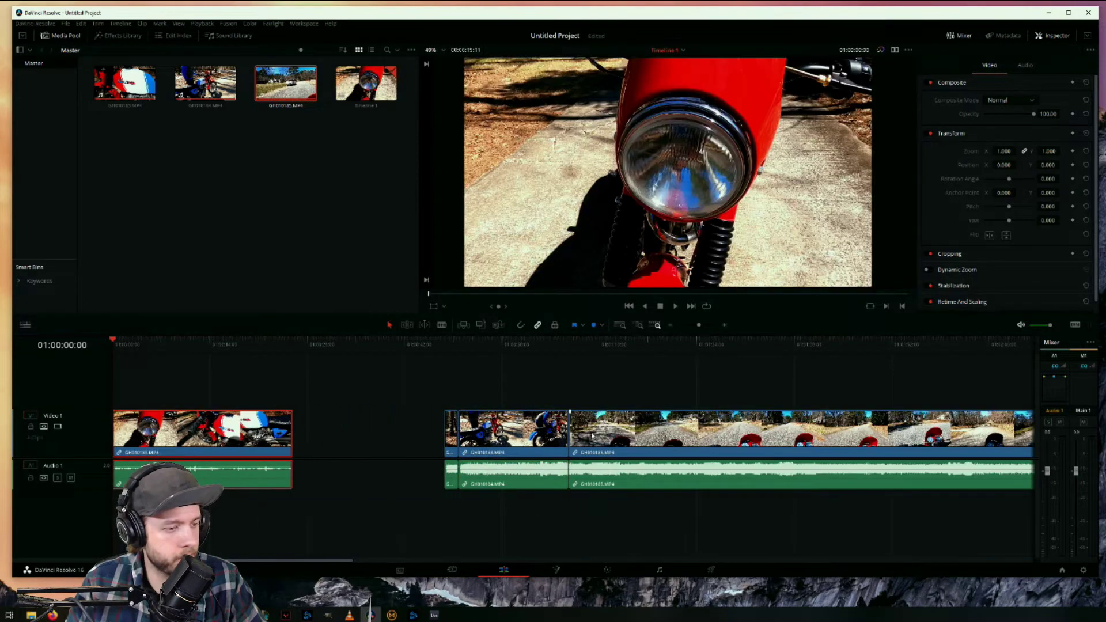
pyautogui.moveTo(567, 431); pyautogui.dragTo(413, 430)
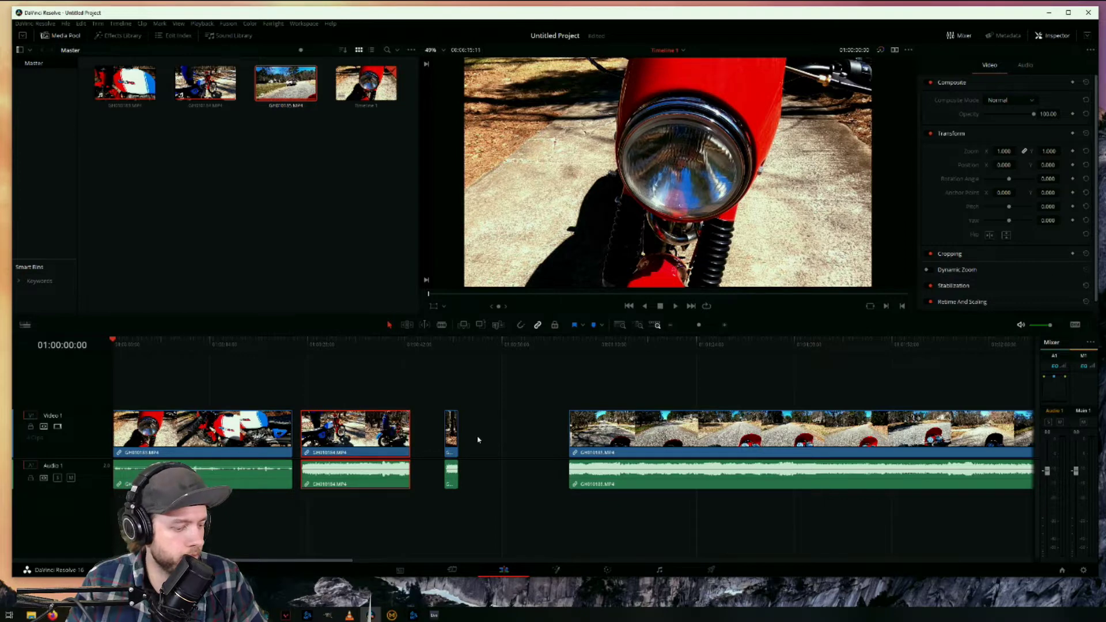
pyautogui.hotkey('ctrl', 'z')
pyautogui.hotkey('ctrl', 'z')
pyautogui.hotkey('ctrl', 'z')
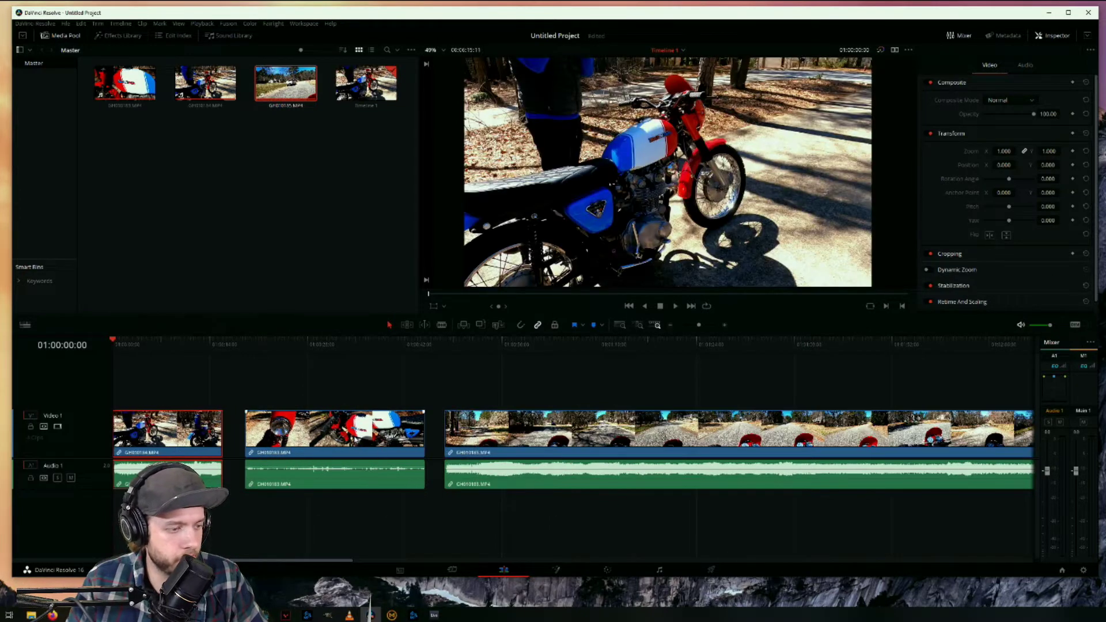
# Reorder the first two clips by parking GH010184 on Video 2, moving GH010183 to the front and placing GH010184 behind it on Video 1.
pyautogui.moveTo(167, 429); pyautogui.dragTo(175, 380)
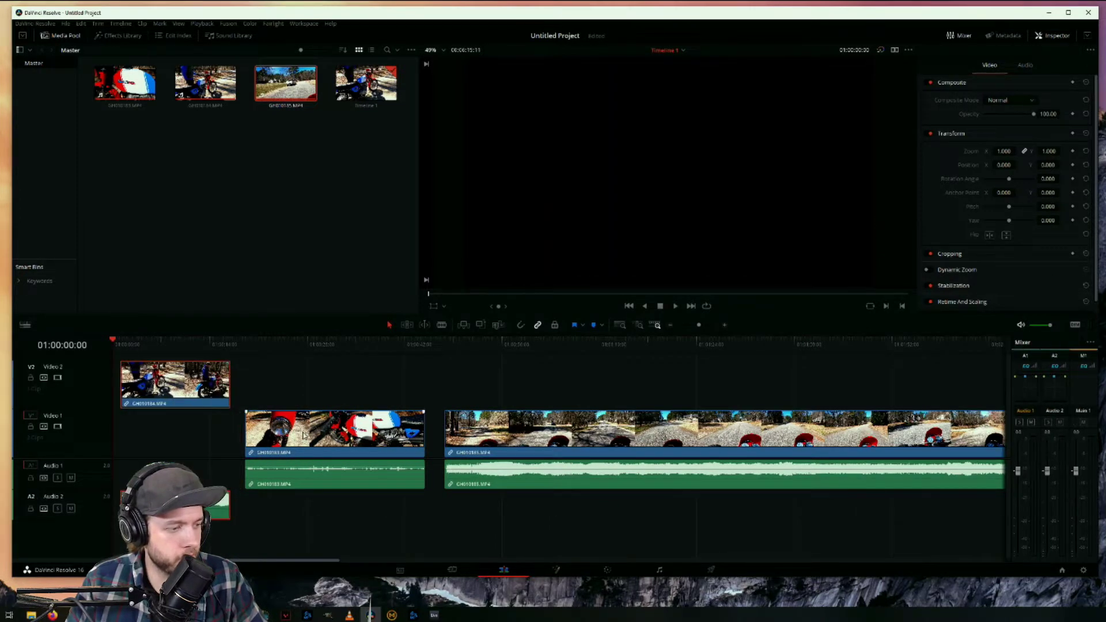
pyautogui.moveTo(304, 436); pyautogui.dragTo(177, 435)
pyautogui.moveTo(172, 389); pyautogui.dragTo(364, 443)
pyautogui.click(320, 390)
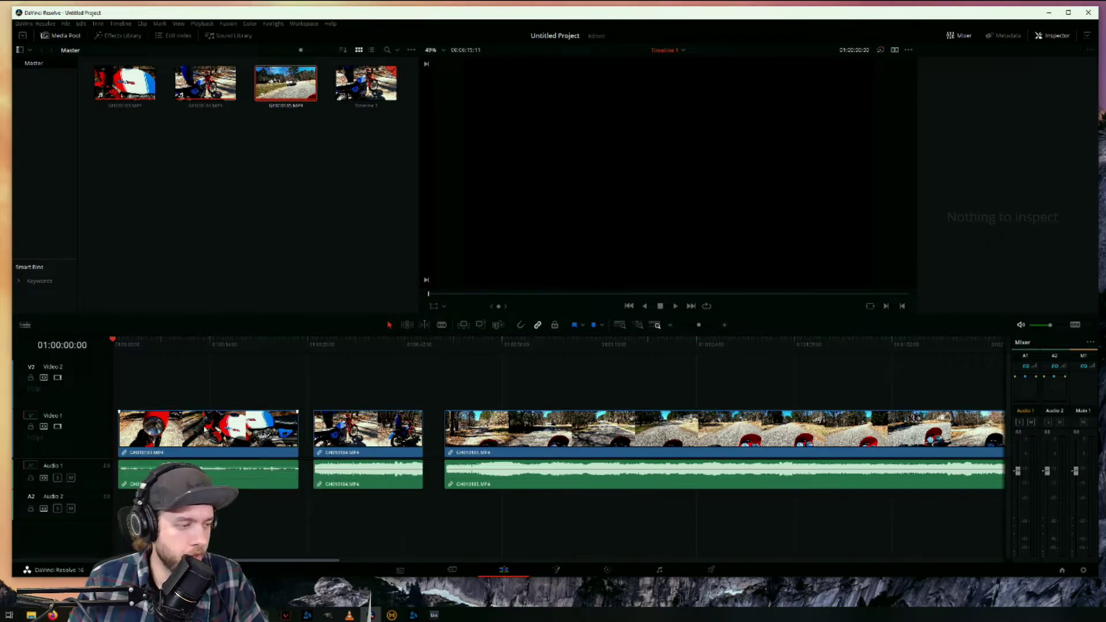
# Shift GH010183 to the very start of the timeline and move GH010184 and GH010185 slightly earlier.
pyautogui.moveTo(199, 430); pyautogui.dragTo(193, 429)
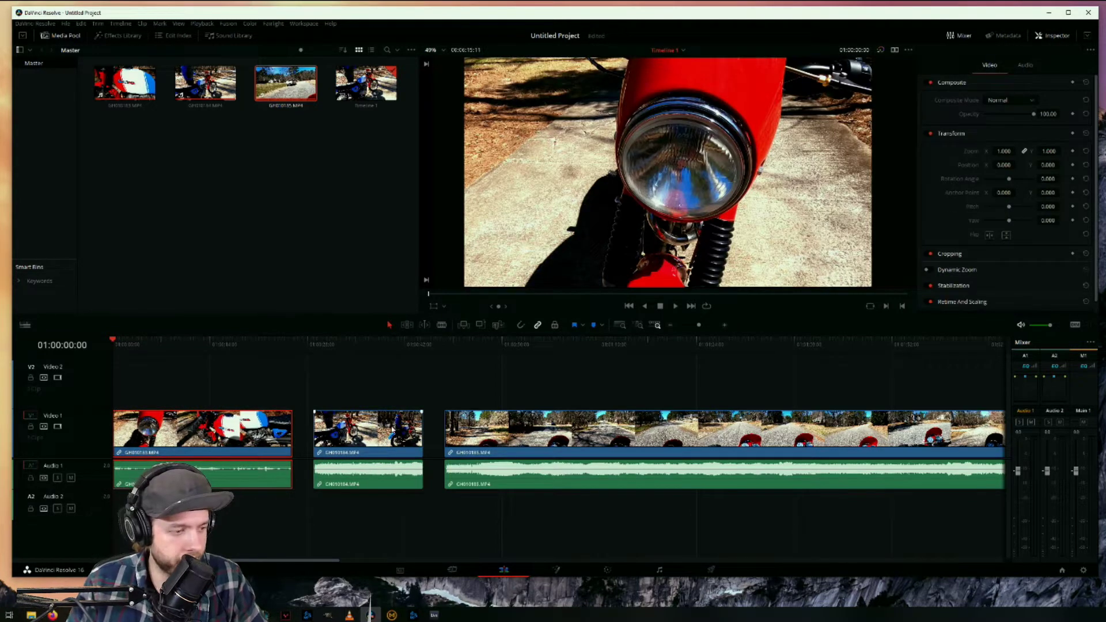
pyautogui.moveTo(397, 431); pyautogui.dragTo(389, 431)
pyautogui.moveTo(616, 431); pyautogui.dragTo(593, 430)
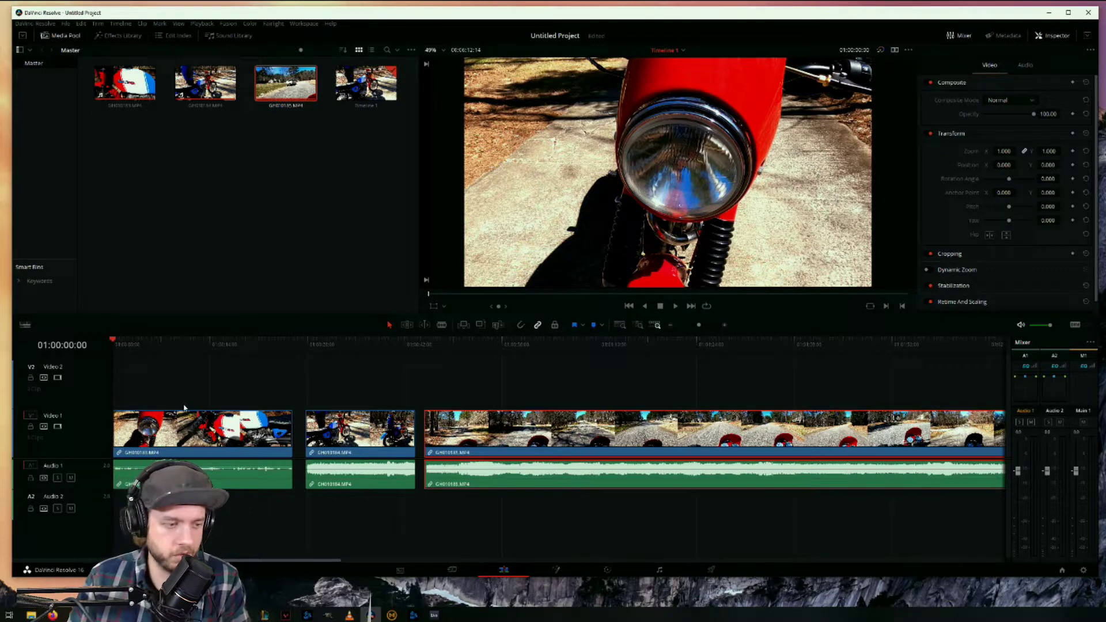
# Scrub through the timeline, return the playhead to the start and play back the opening of the first clip.
pyautogui.click(299, 344)
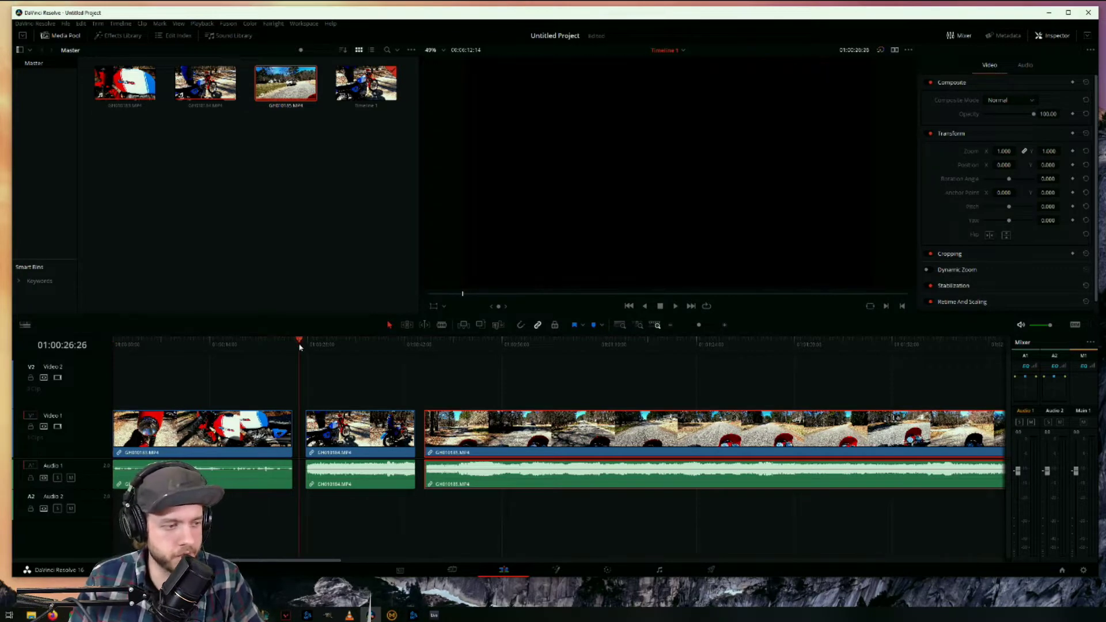
pyautogui.moveTo(300, 345); pyautogui.dragTo(26, 348)
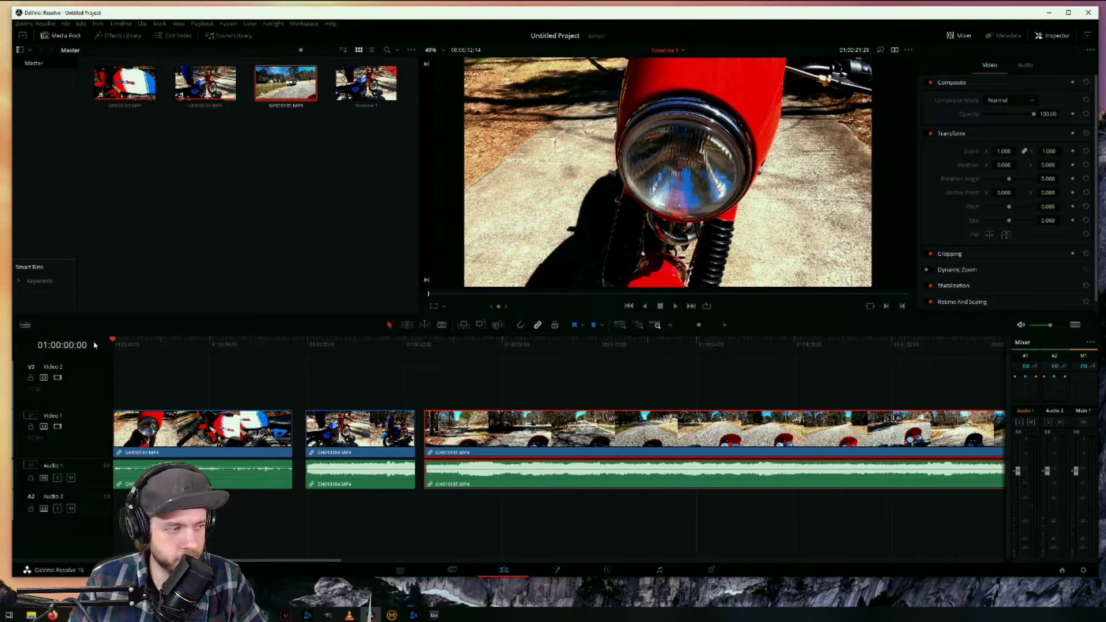
pyautogui.moveTo(115, 342)
pyautogui.mouseDown()
pyautogui.moveTo(348, 365)
pyautogui.moveTo(113, 350)
pyautogui.mouseUp()
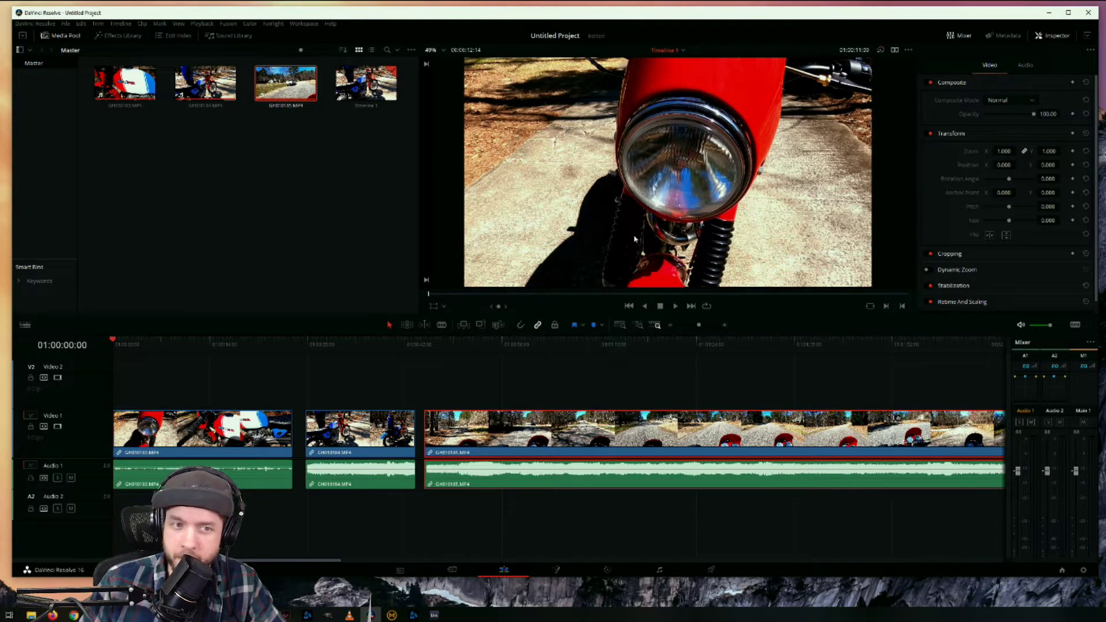
pyautogui.moveTo(113, 341)
pyautogui.mouseDown()
pyautogui.moveTo(241, 354)
pyautogui.moveTo(113, 349)
pyautogui.mouseUp()
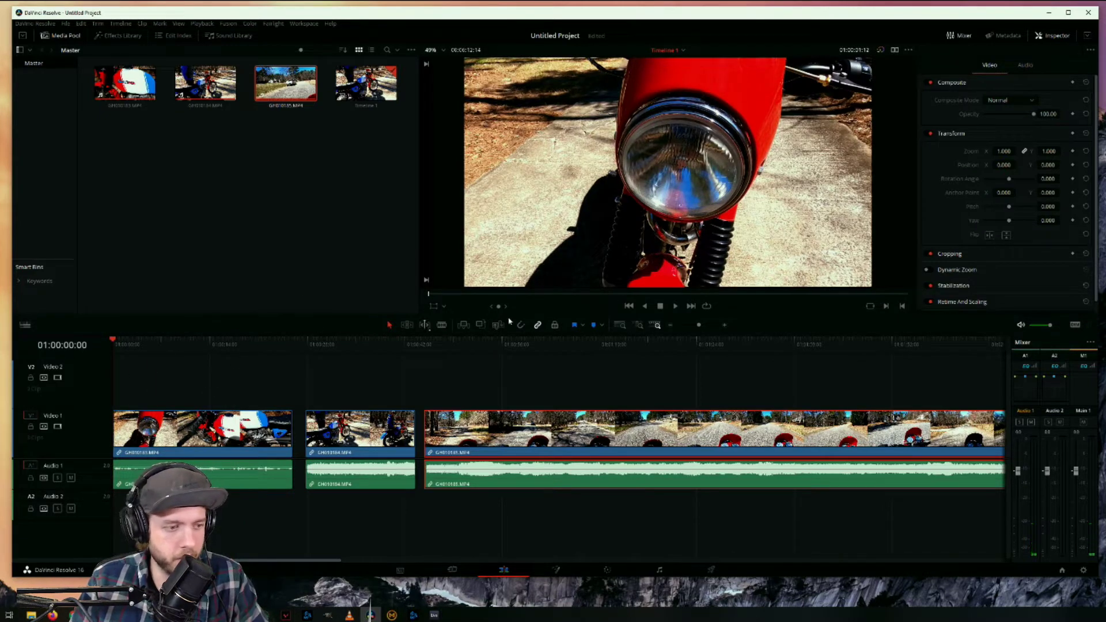
pyautogui.click(584, 326)
pyautogui.click(554, 368)
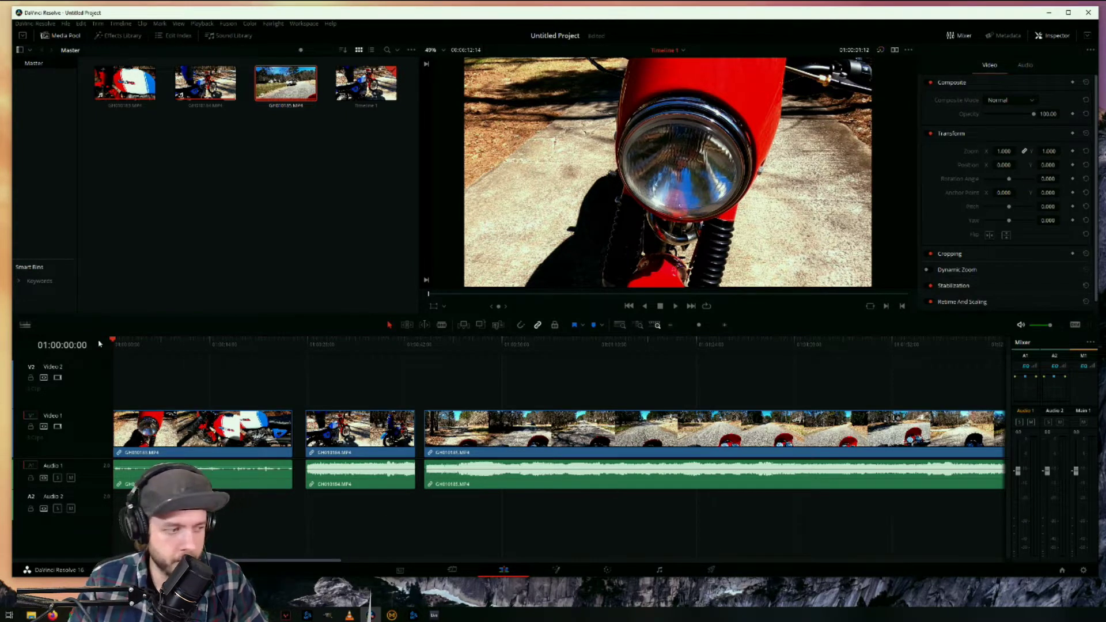
pyautogui.press('space')
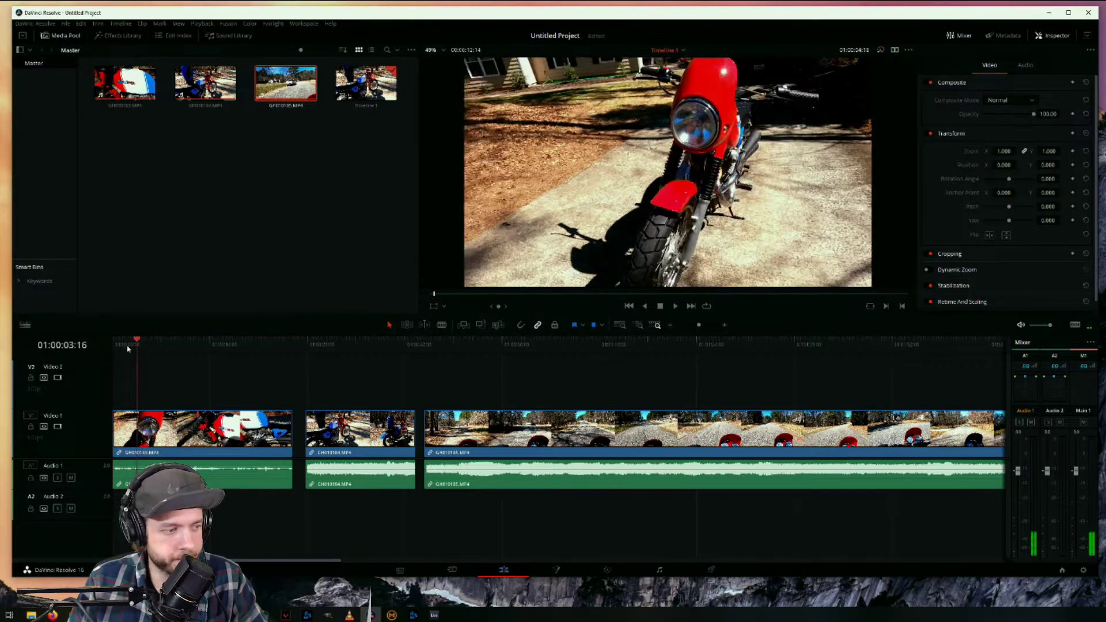
pyautogui.press('space')
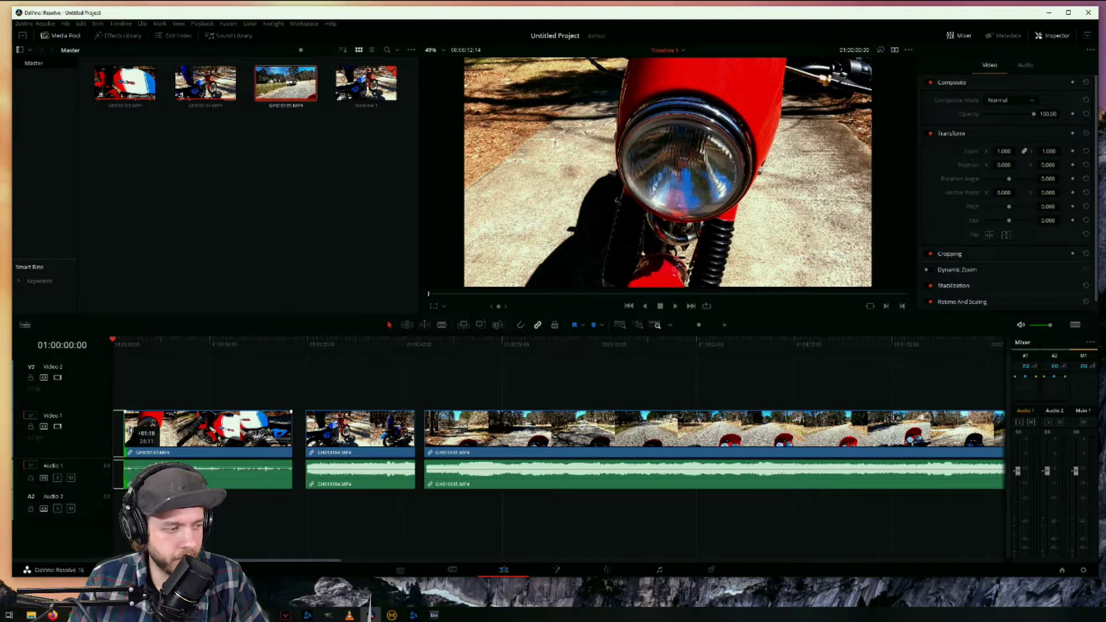
# Try trimming the start and end of the first clip, GH010183, and restore its full length.
pyautogui.moveTo(115, 430); pyautogui.dragTo(91, 442)
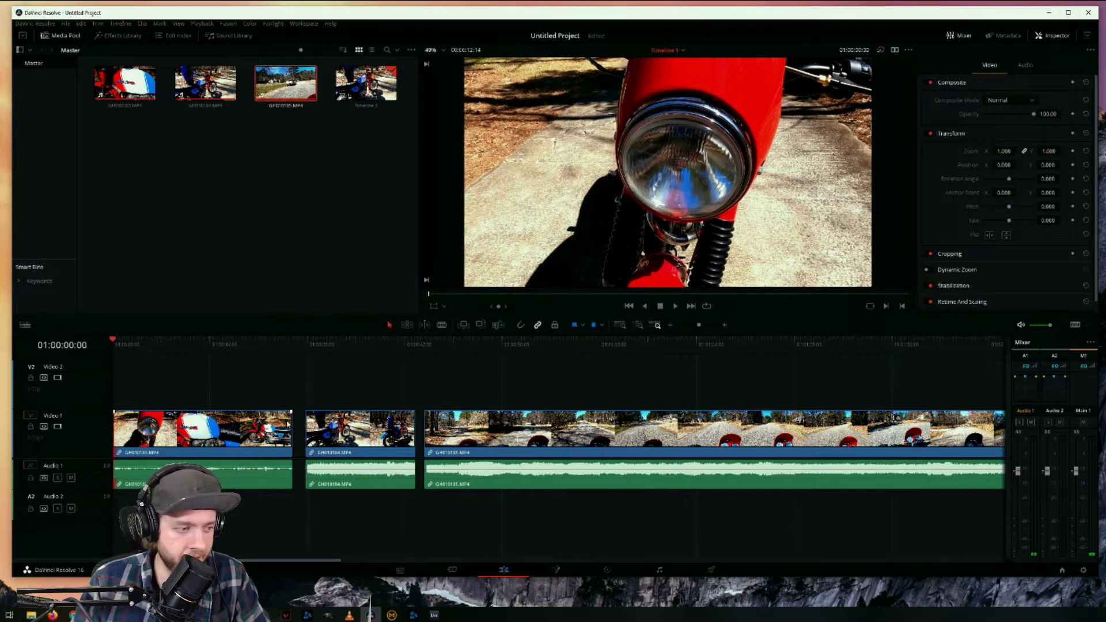
pyautogui.moveTo(291, 438)
pyautogui.mouseDown()
pyautogui.moveTo(280, 436)
pyautogui.moveTo(292, 438)
pyautogui.mouseUp()
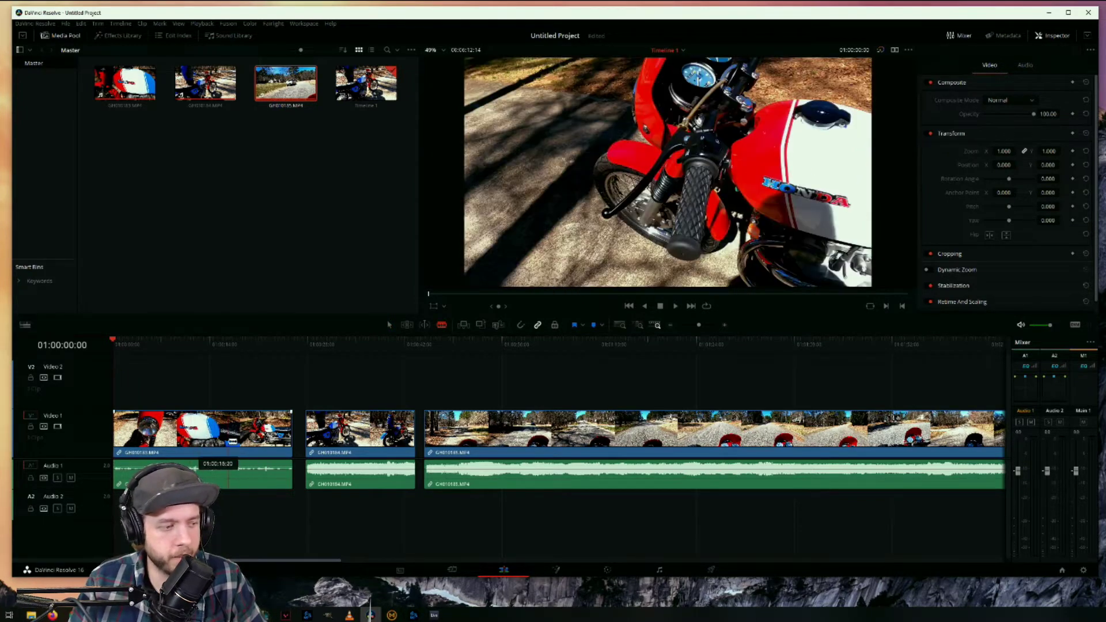
# Split the first clip, GH010183, with the Blade tool about two thirds of the way along.
pyautogui.click(231, 455)
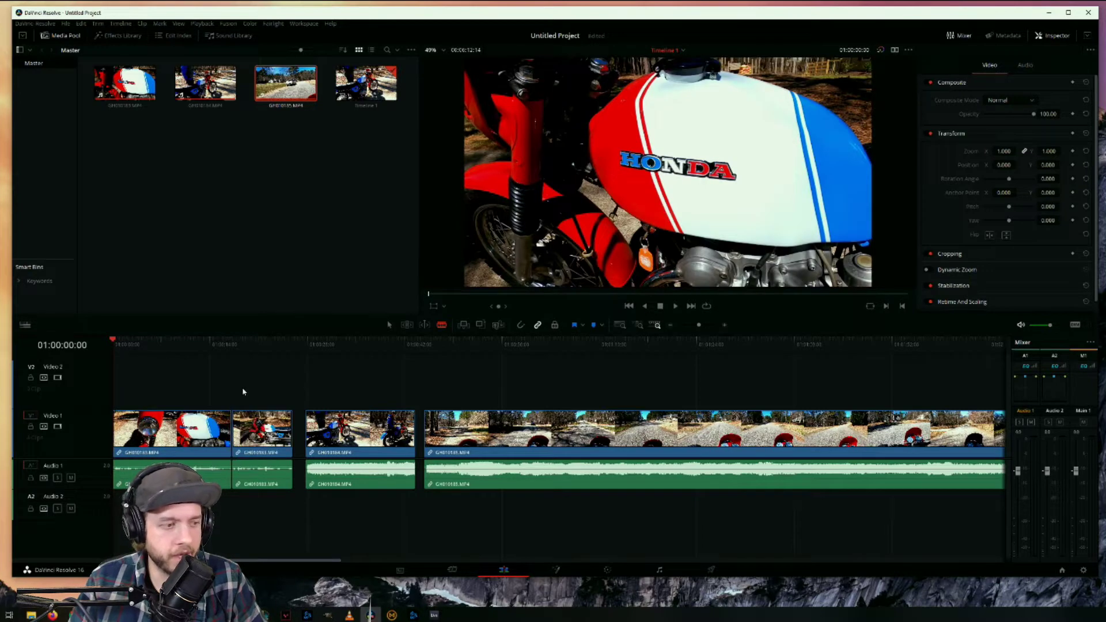
# Try splitting GH010184 once and GH010185 three times with the Blade tool.
pyautogui.click(360, 446)
pyautogui.click(510, 446)
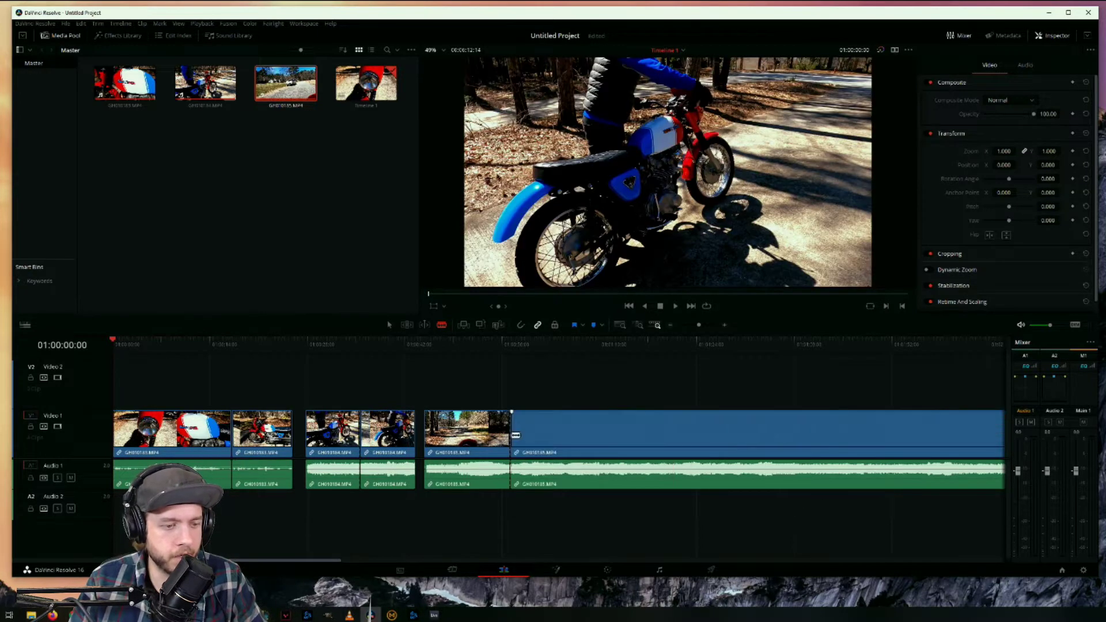
pyautogui.click(712, 447)
pyautogui.click(871, 447)
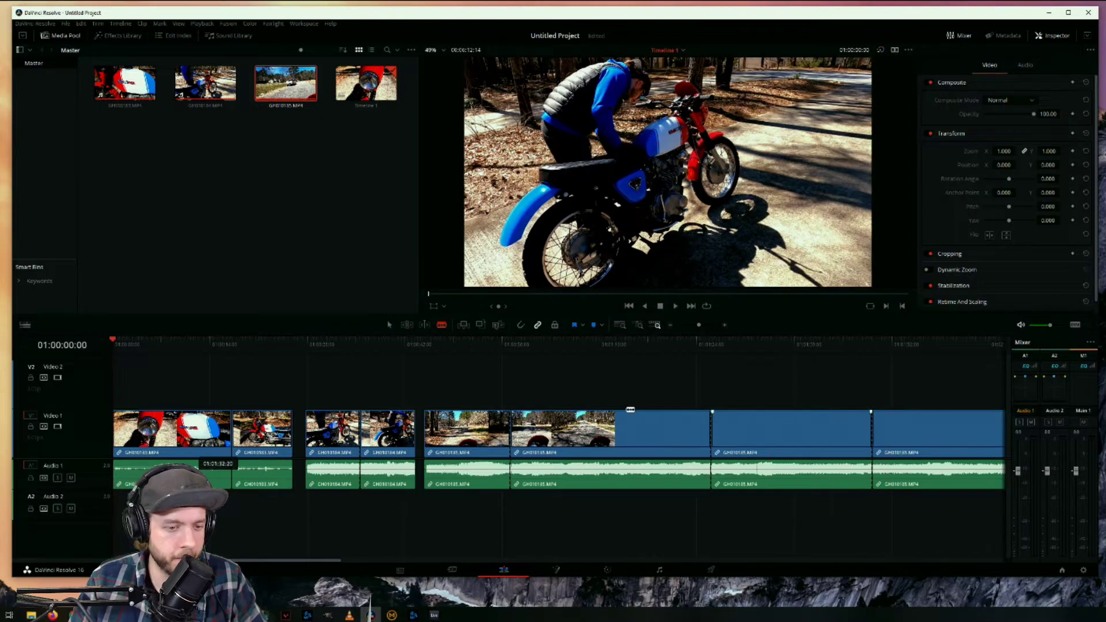
# Undo all the Blade cuts on the timeline, including the one in the first clip, GH010183.
pyautogui.hotkey('ctrl', 'z')
pyautogui.hotkey('ctrl', 'z')
pyautogui.hotkey('ctrl', 'z')
pyautogui.hotkey('ctrl', 'z')
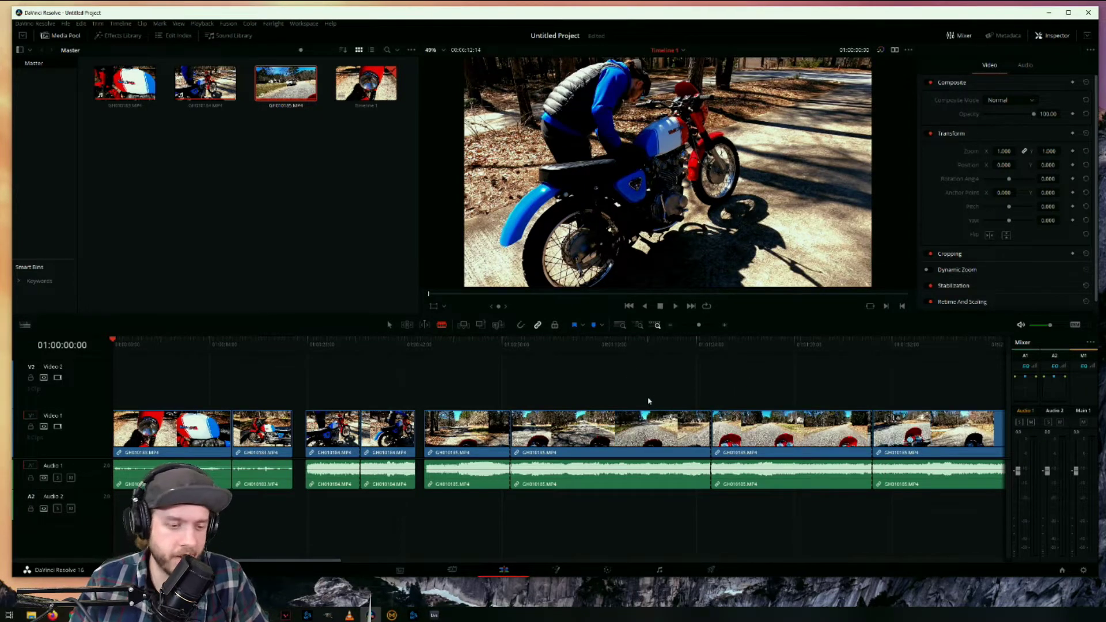
pyautogui.hotkey('ctrl', 'z')
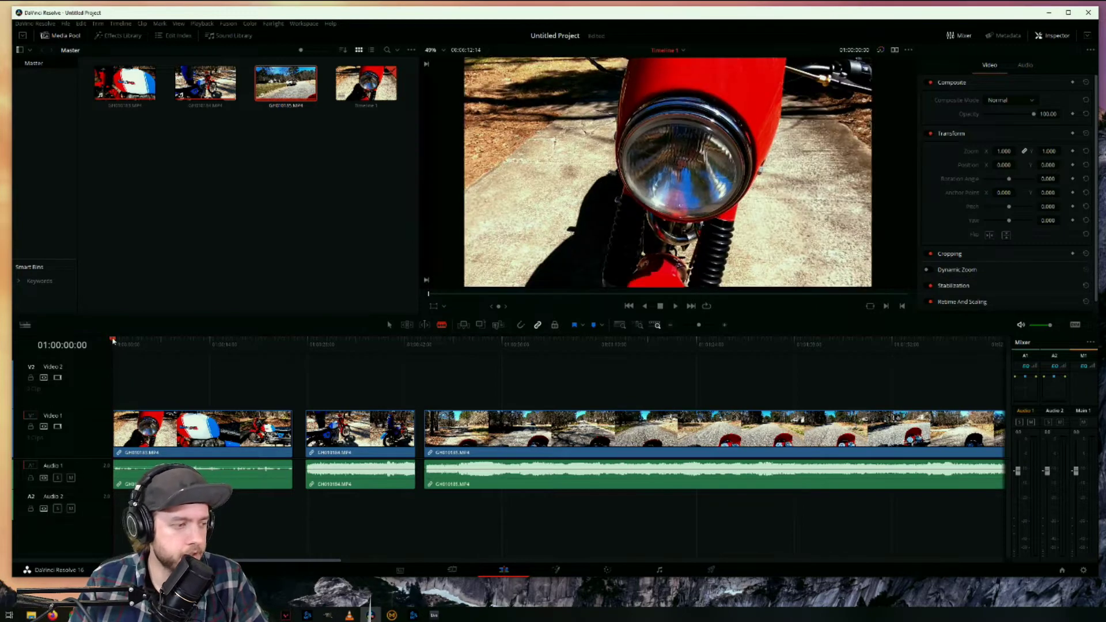
# Play the opening, scrub the playhead to 01:00:22:15 and split the first clip, GH010183, at that point.
pyautogui.press('space')
pyautogui.press('space')
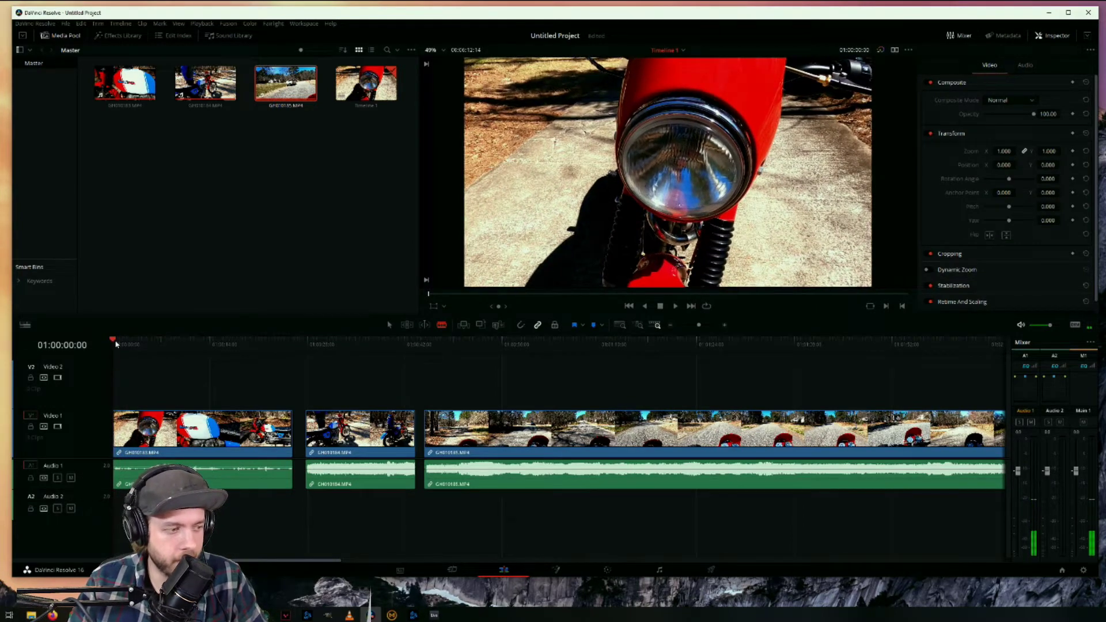
pyautogui.click(127, 344)
pyautogui.moveTo(127, 343); pyautogui.dragTo(269, 372)
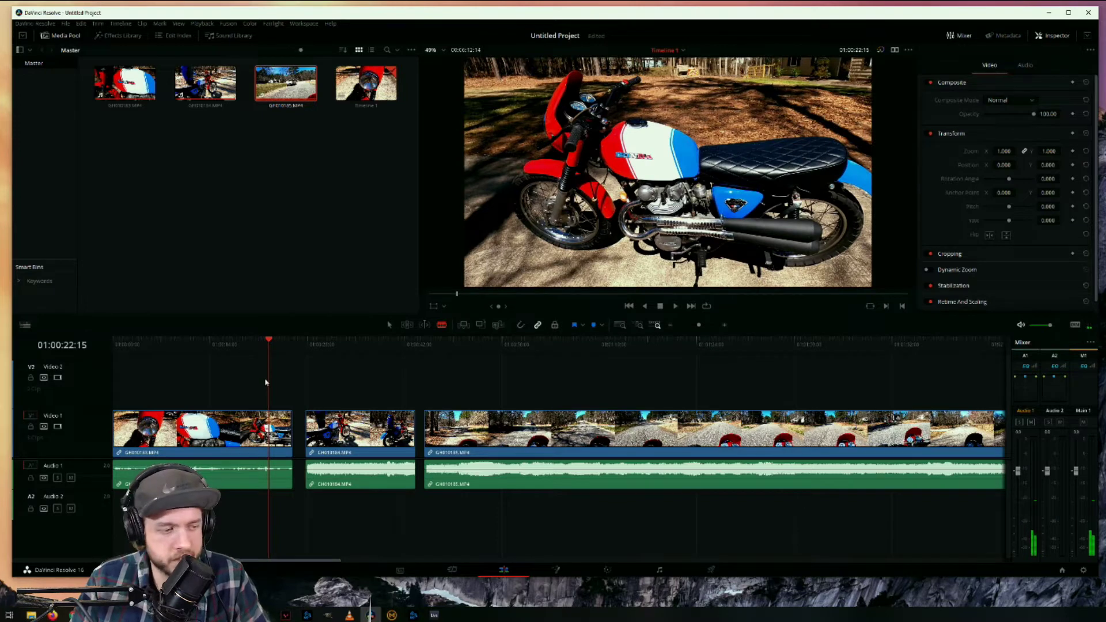
pyautogui.click(290, 426)
pyautogui.moveTo(294, 465); pyautogui.dragTo(292, 466)
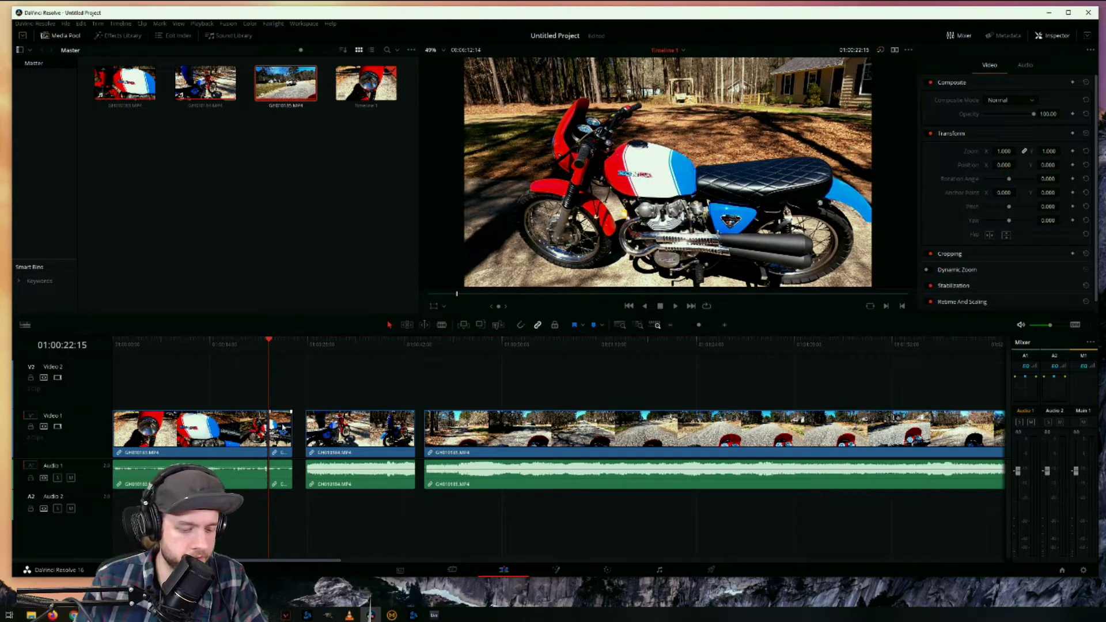
pyautogui.moveTo(288, 468); pyautogui.dragTo(291, 468)
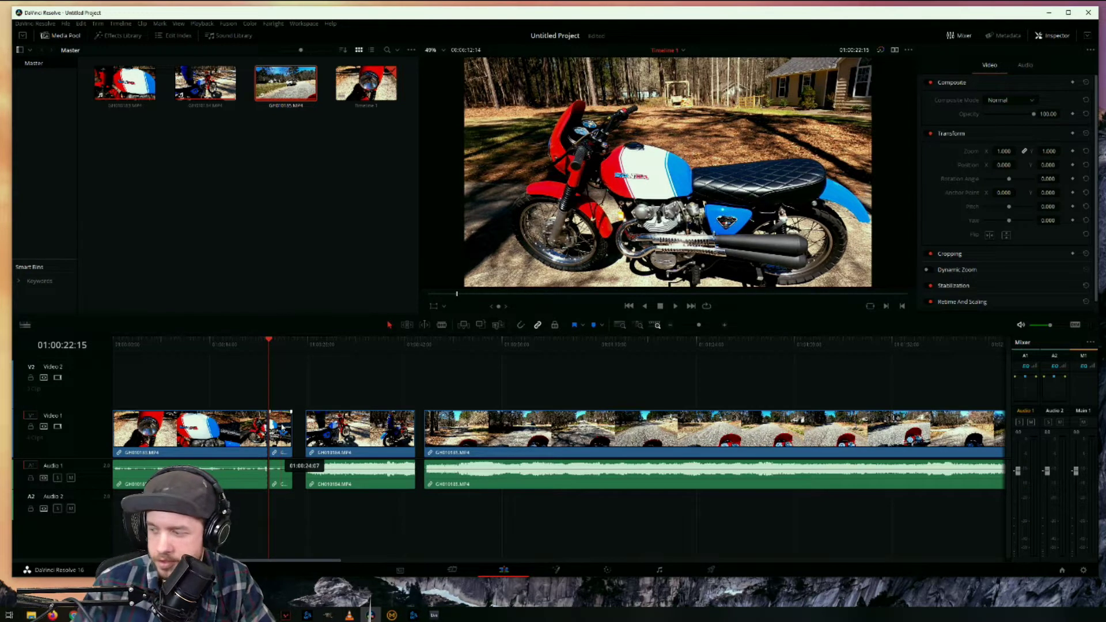
pyautogui.moveTo(291, 468); pyautogui.dragTo(291, 468)
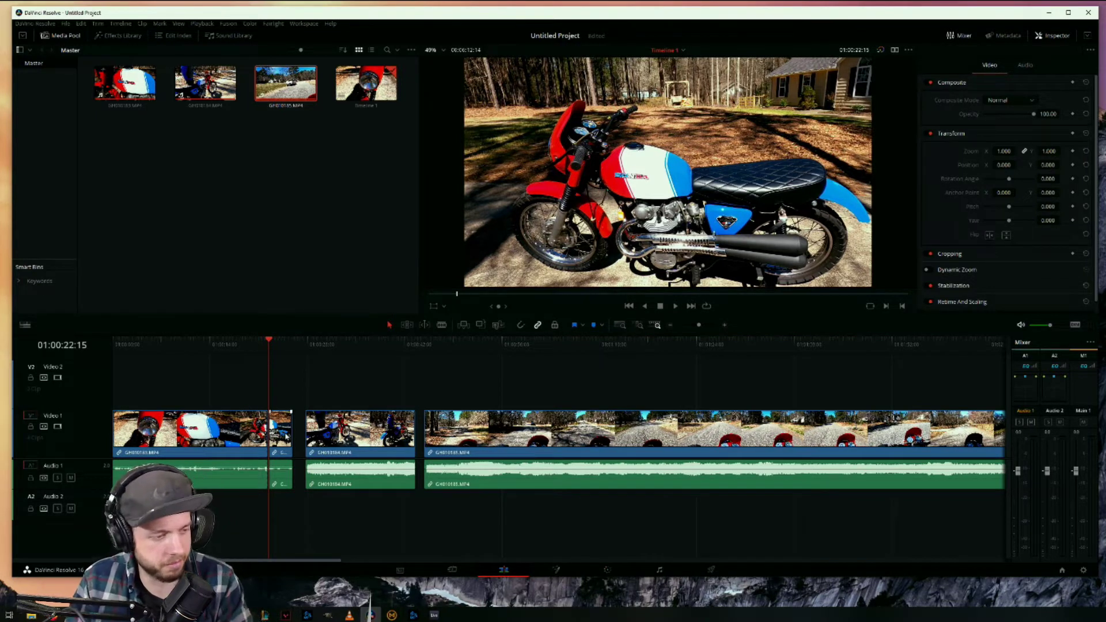
# Unlink the video and audio of the short end piece of GH010183 and select its audio part alone.
pyautogui.click(285, 436)
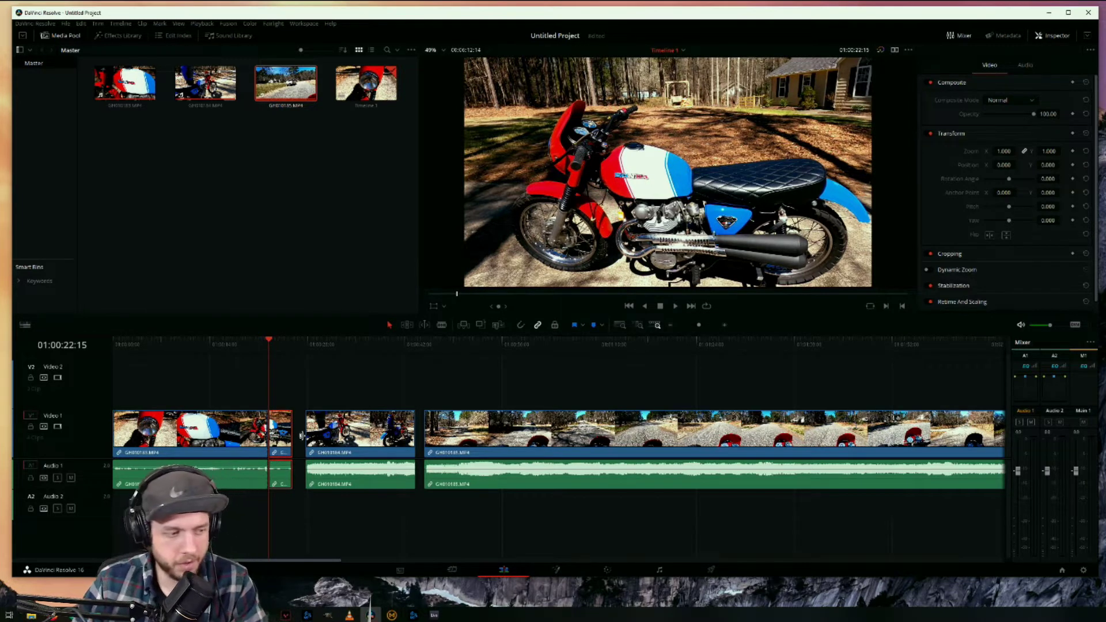
pyautogui.rightClick(286, 435)
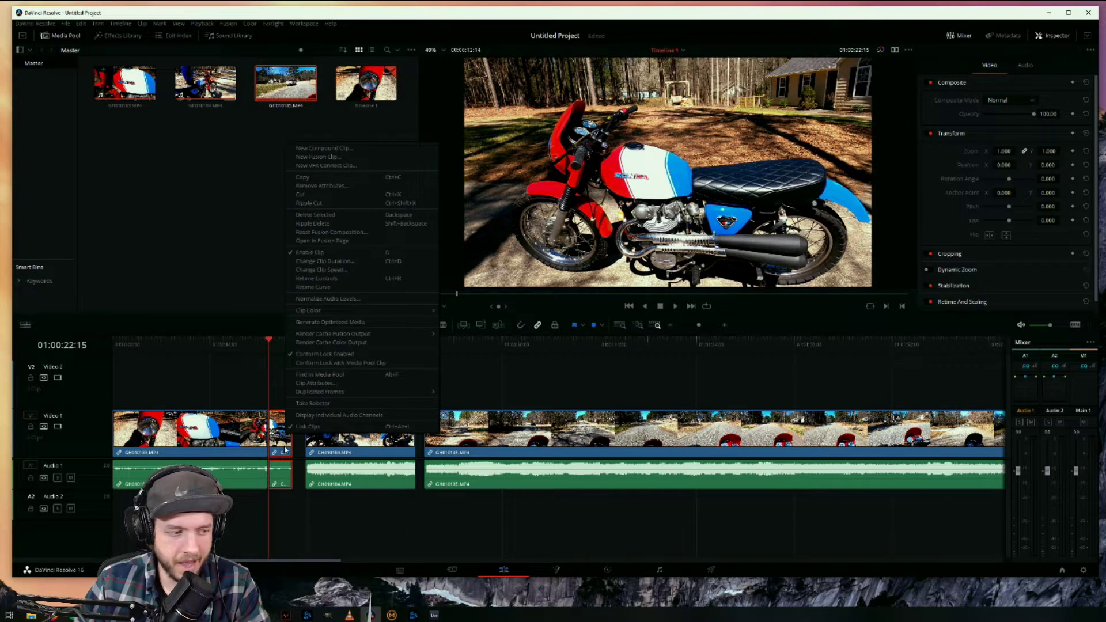
pyautogui.click(306, 427)
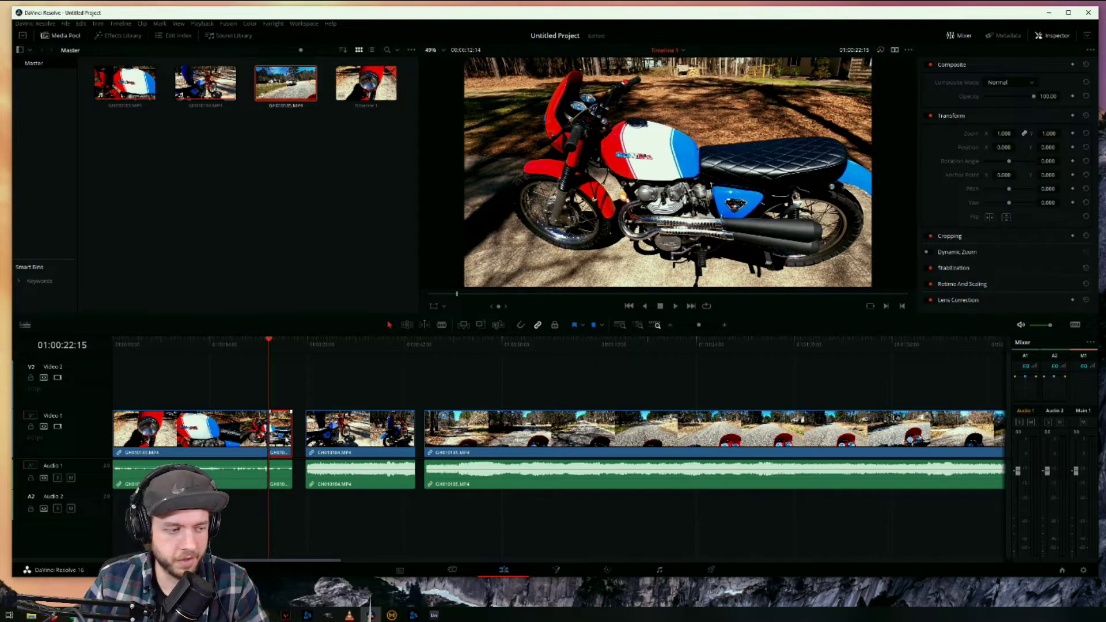
pyautogui.click(282, 478)
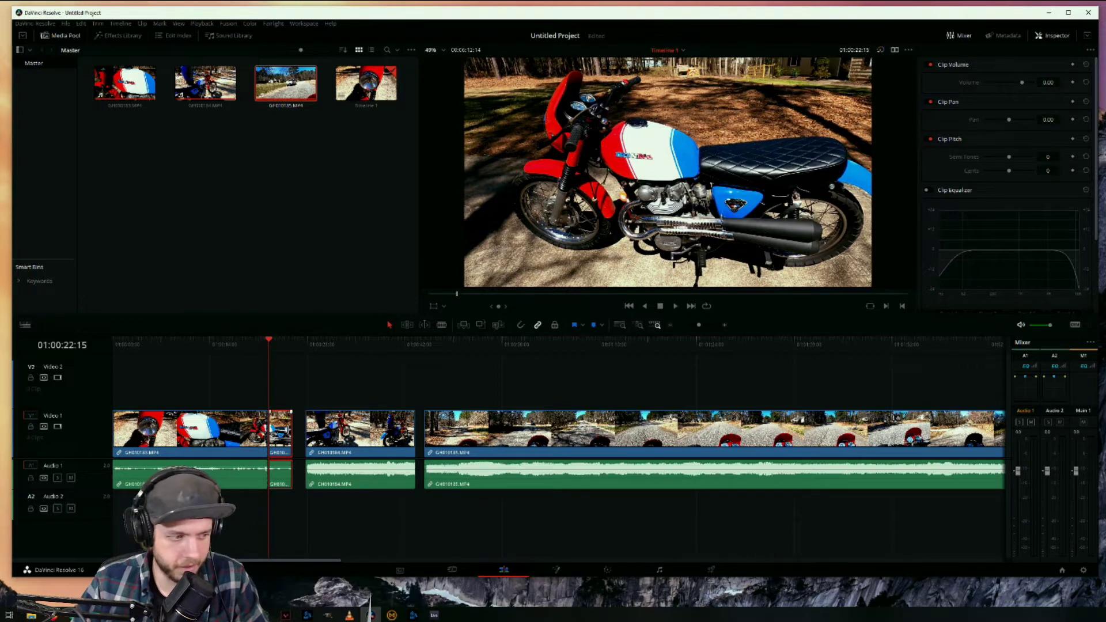
# Link the video and audio of GH010183's short end piece together again.
pyautogui.click(297, 429)
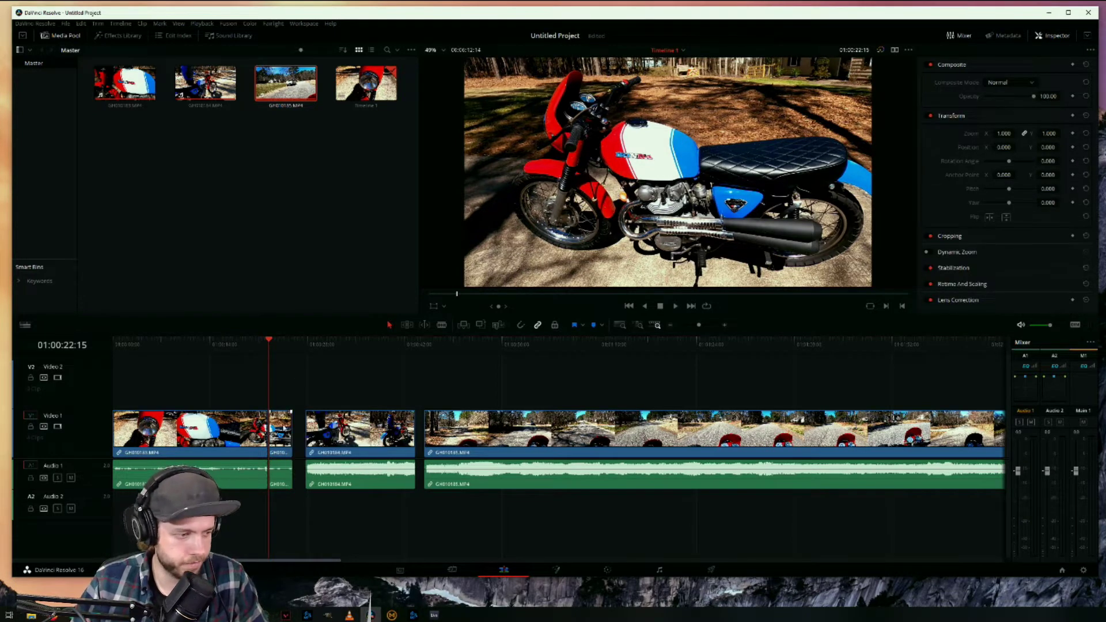
pyautogui.rightClick(282, 429)
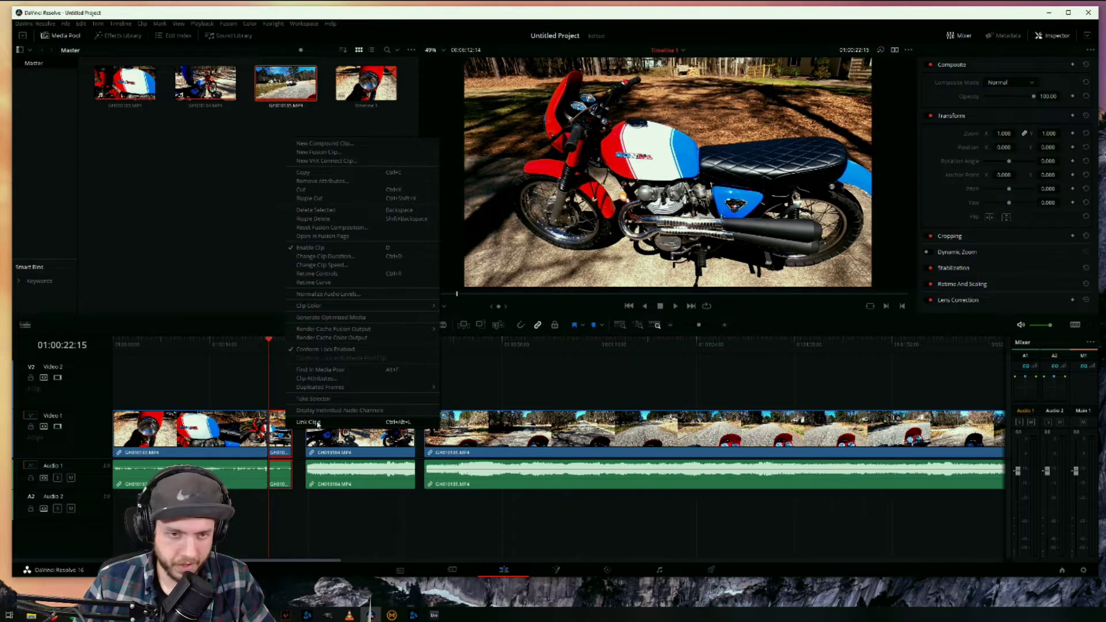
pyautogui.click(311, 422)
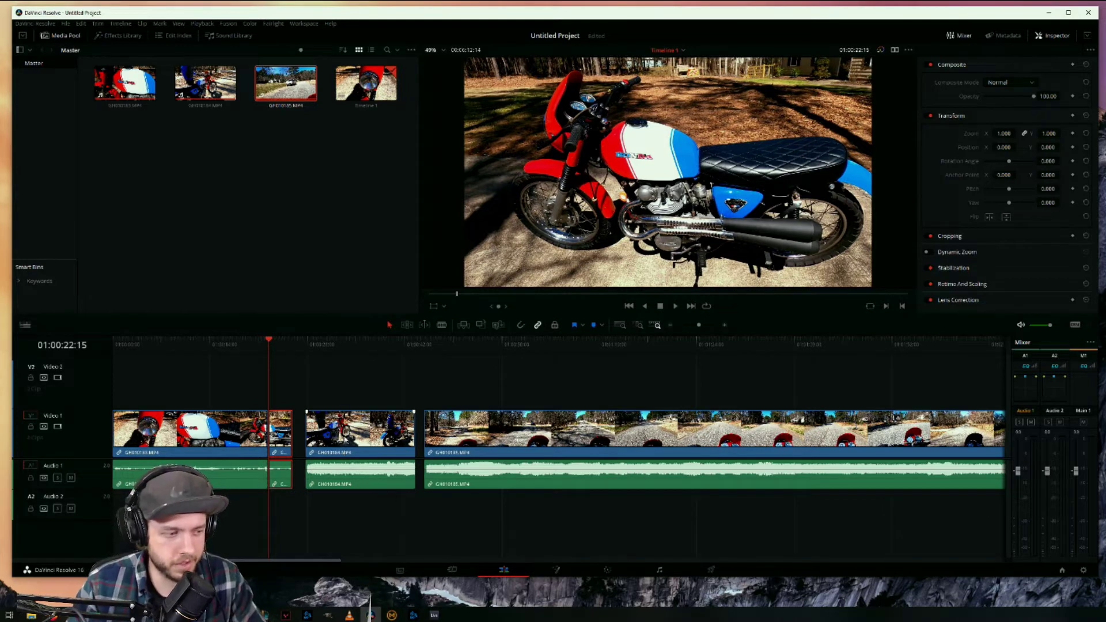
# Extend the selection from GH010183's short end piece to GH010184 and GH010185 and unlink the video and audio of these clips.
pyautogui.keyDown('shift'); pyautogui.click(533, 426); pyautogui.keyUp('shift')
pyautogui.rightClick(511, 428)
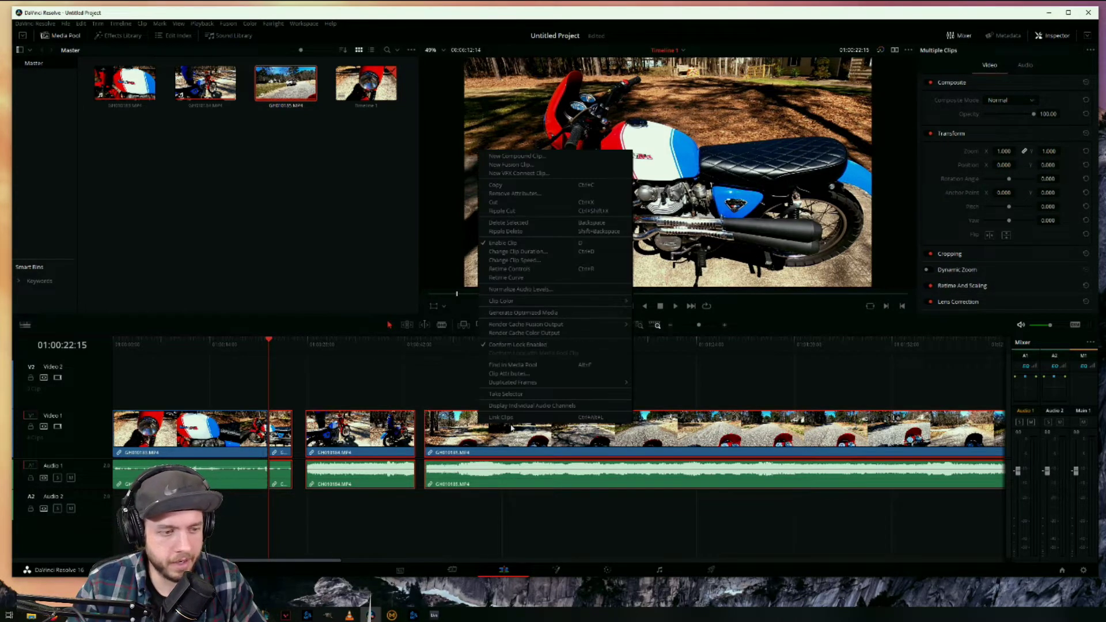
pyautogui.press('Escape')
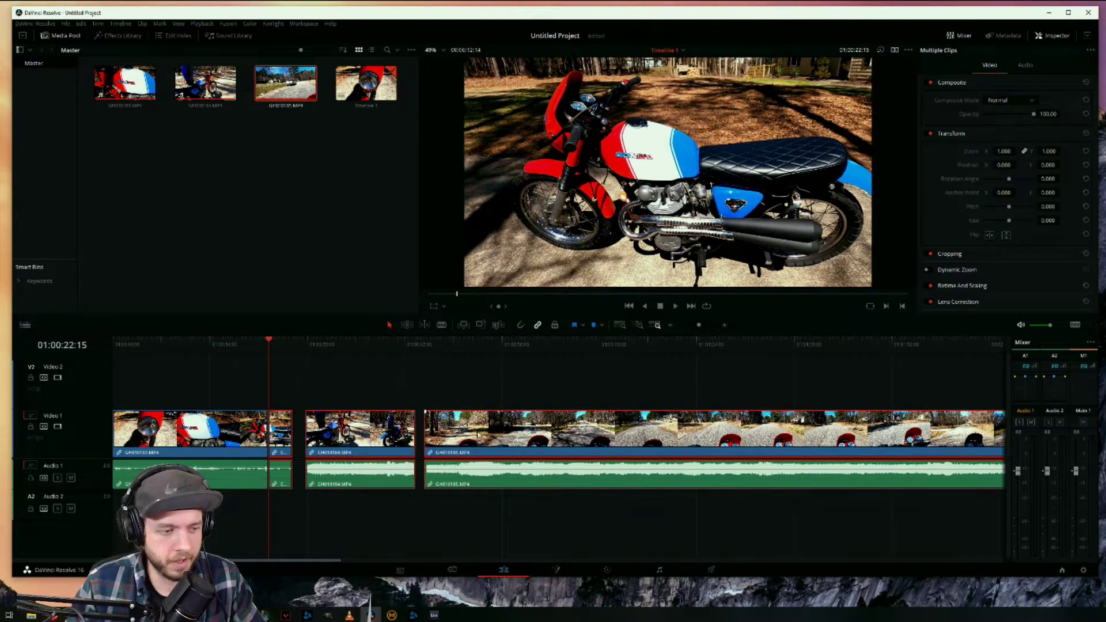
pyautogui.moveTo(478, 436)
pyautogui.mouseDown()
pyautogui.moveTo(546, 436)
pyautogui.moveTo(479, 437)
pyautogui.mouseUp()
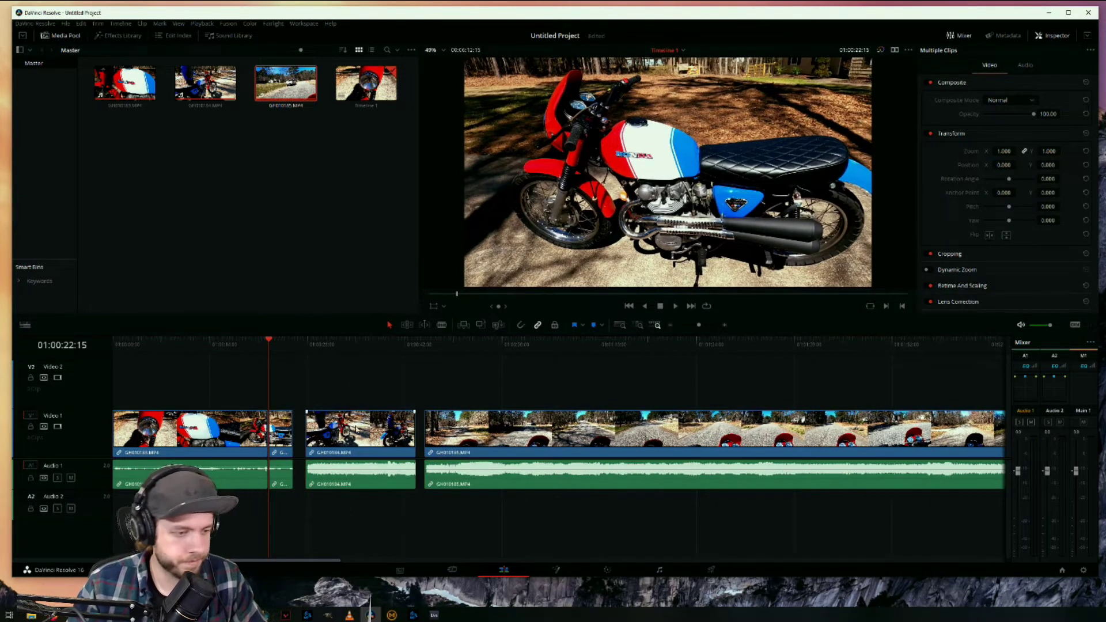
pyautogui.rightClick(510, 458)
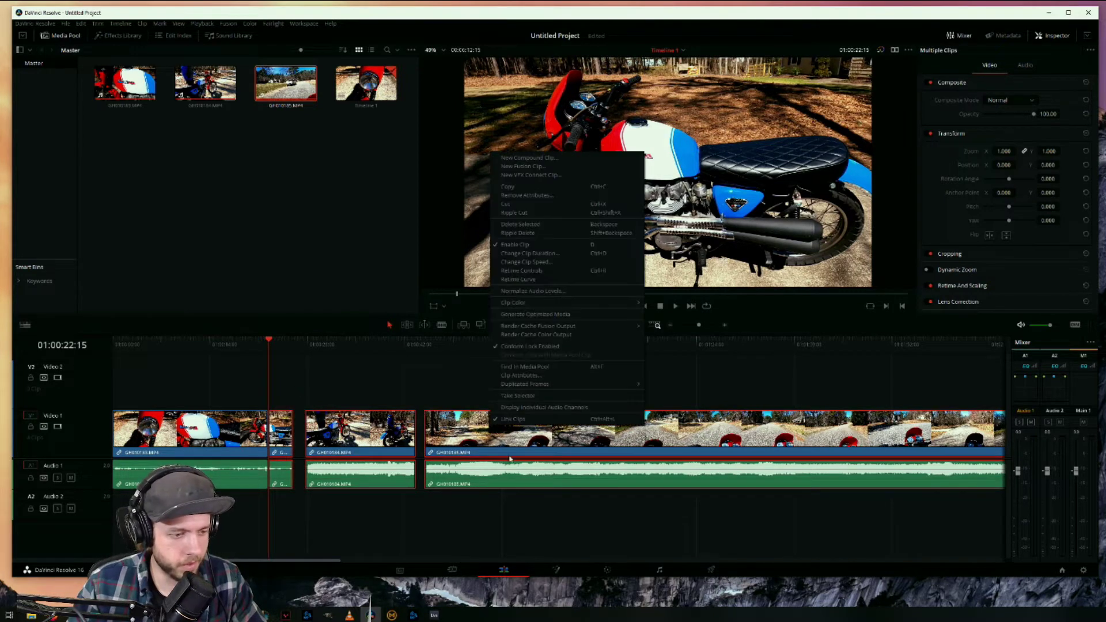
pyautogui.click(523, 420)
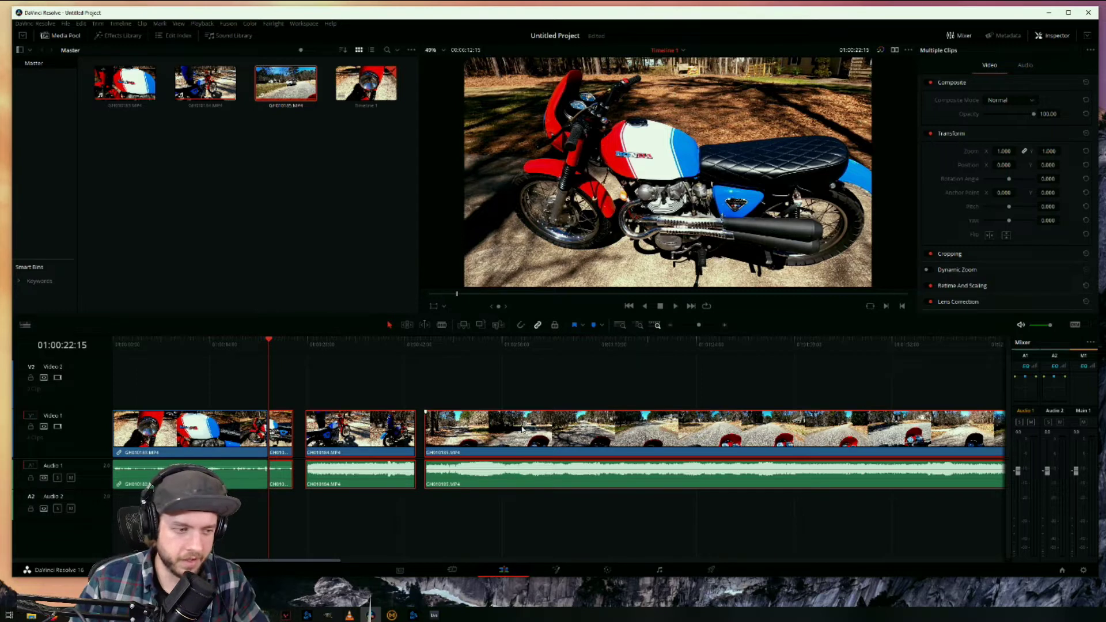
pyautogui.rightClick(515, 430)
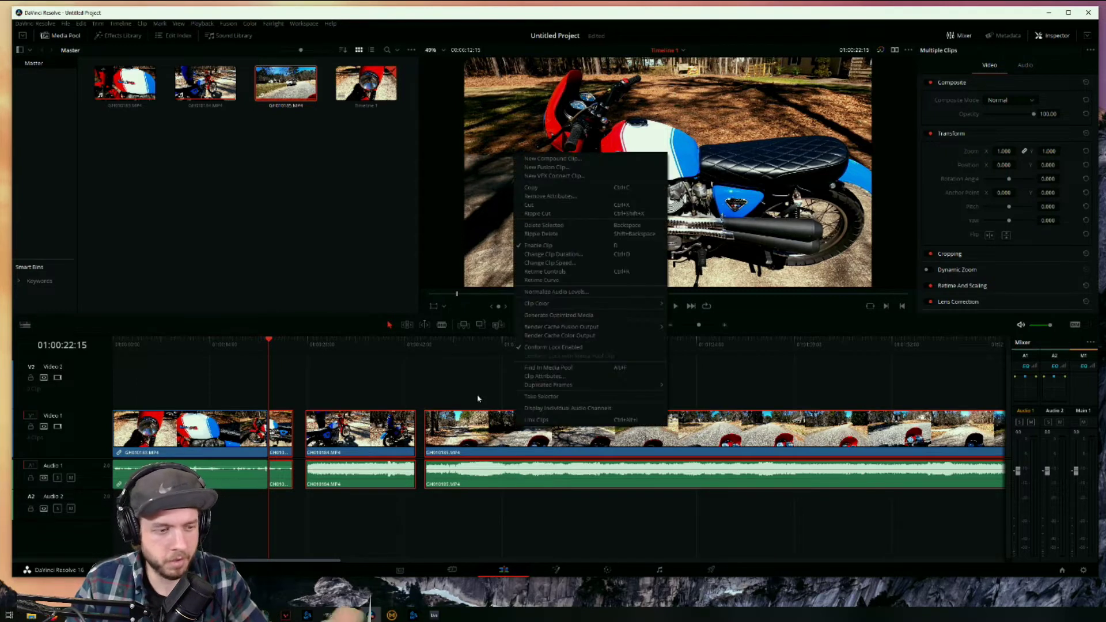
pyautogui.click(454, 388)
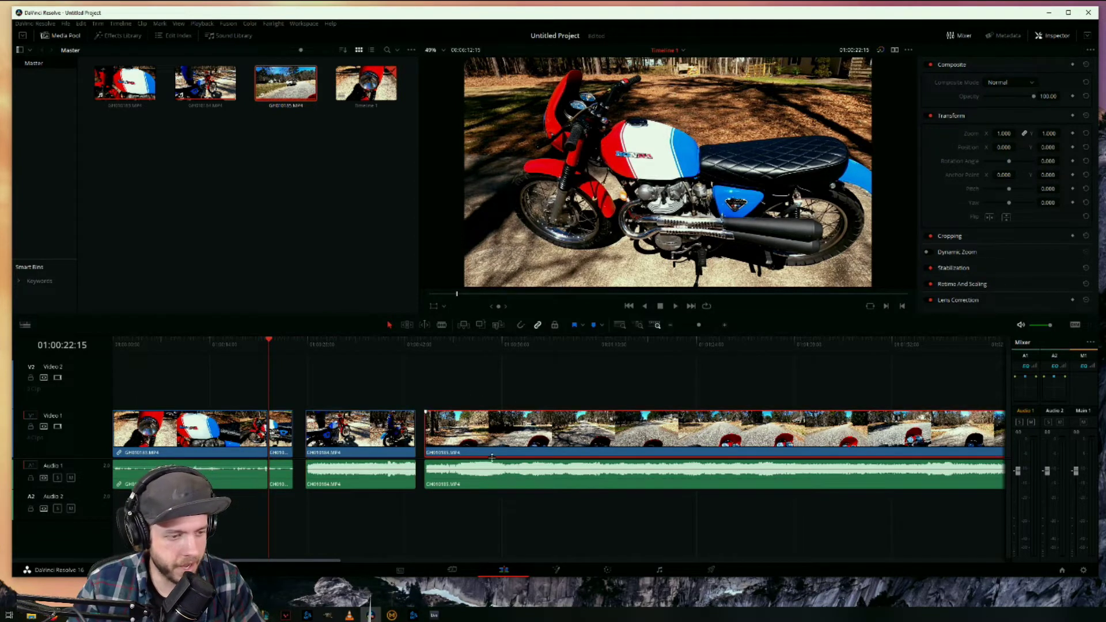
# Delete the video and audio of the short end piece cut from GH010183.
pyautogui.click(280, 475)
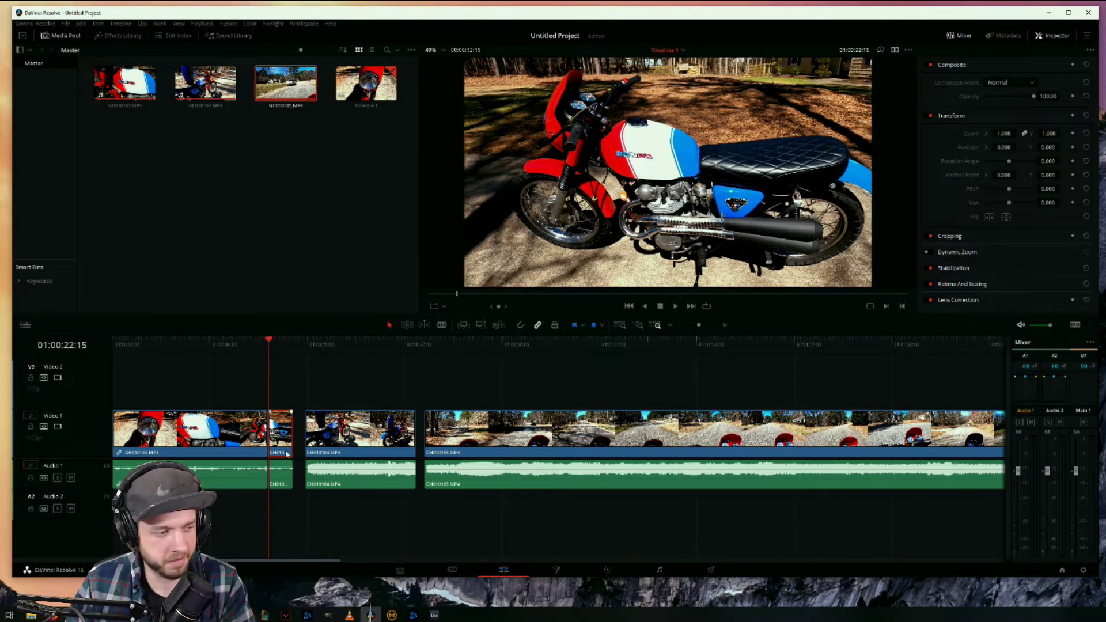
pyautogui.press('BackSpace')
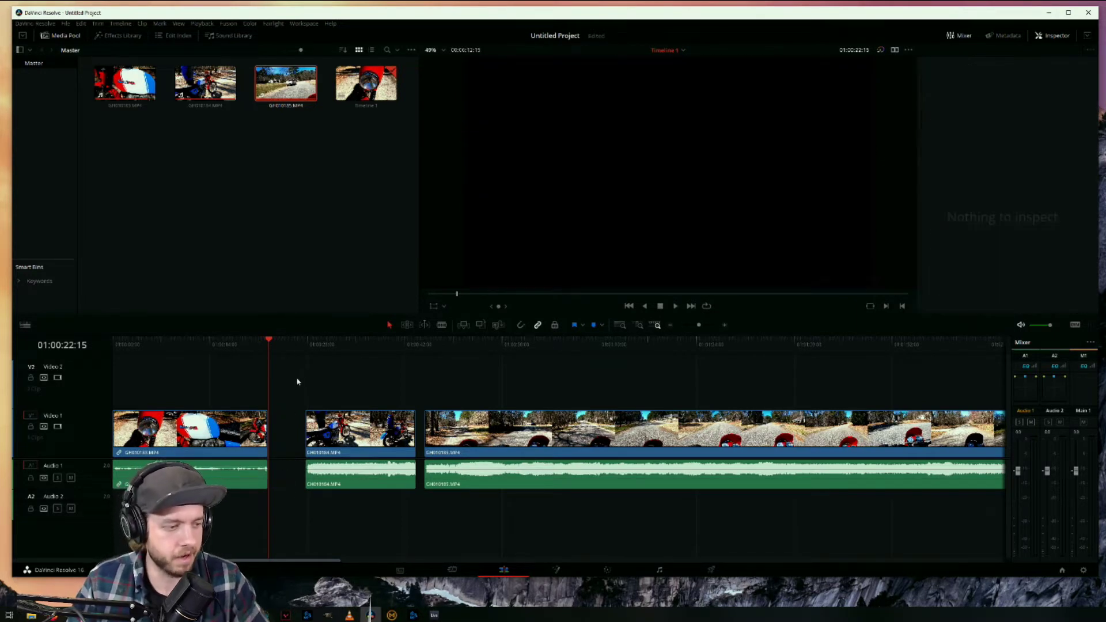
# Play back GH010184, replay the passage around 01:00:37 several times and stop the playhead at 01:00:37:22.
pyautogui.click(327, 414)
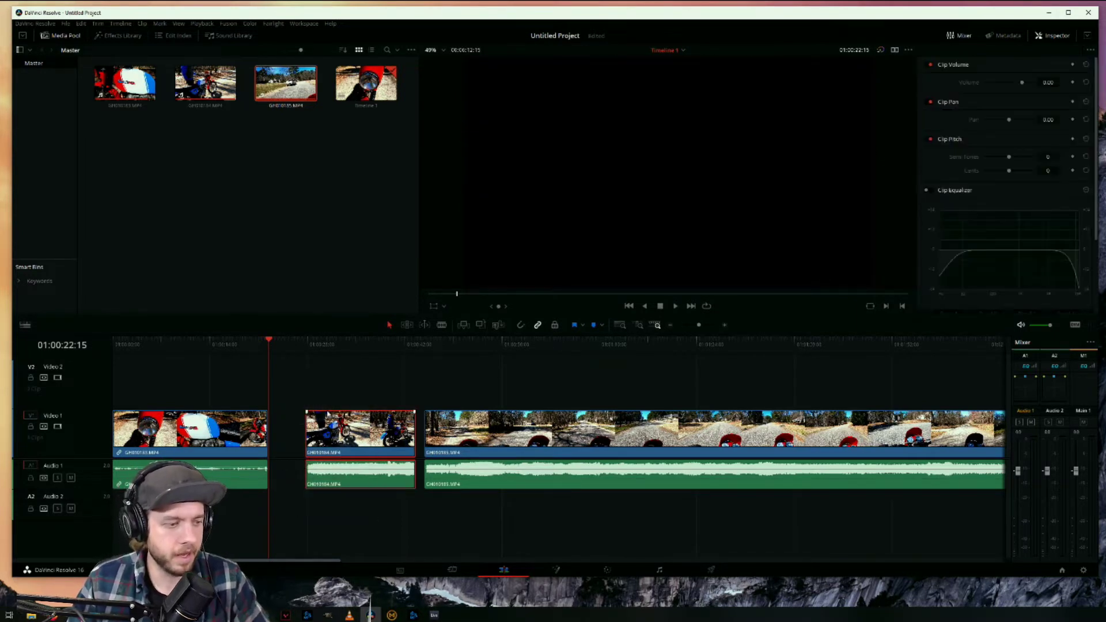
pyautogui.click(316, 348)
pyautogui.press('space')
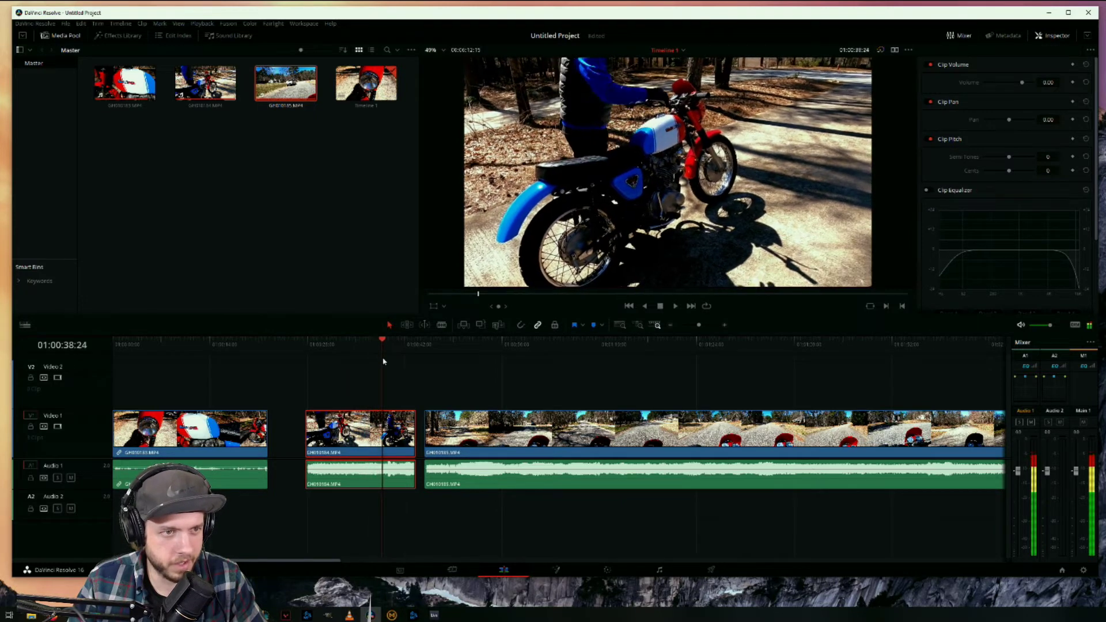
pyautogui.moveTo(383, 361); pyautogui.dragTo(369, 360)
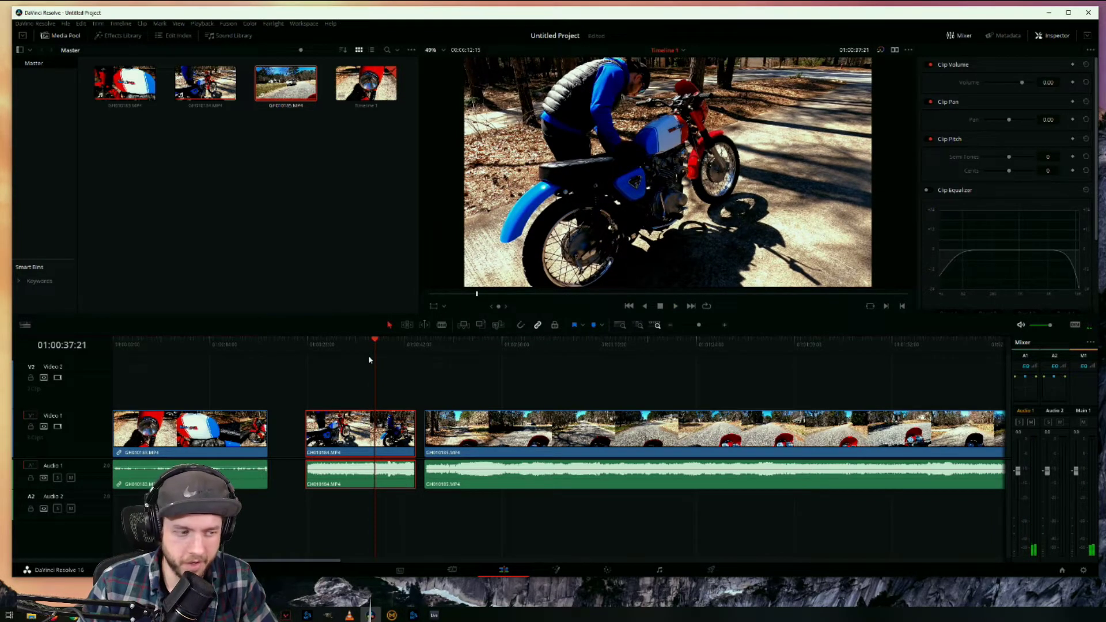
pyautogui.press('space')
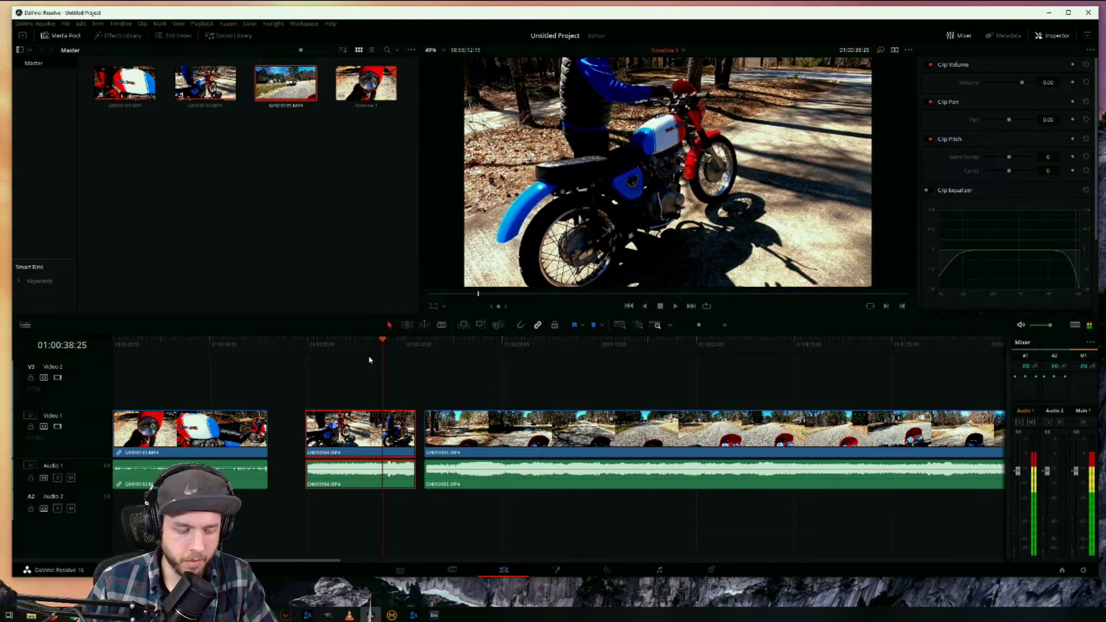
pyautogui.click(372, 341)
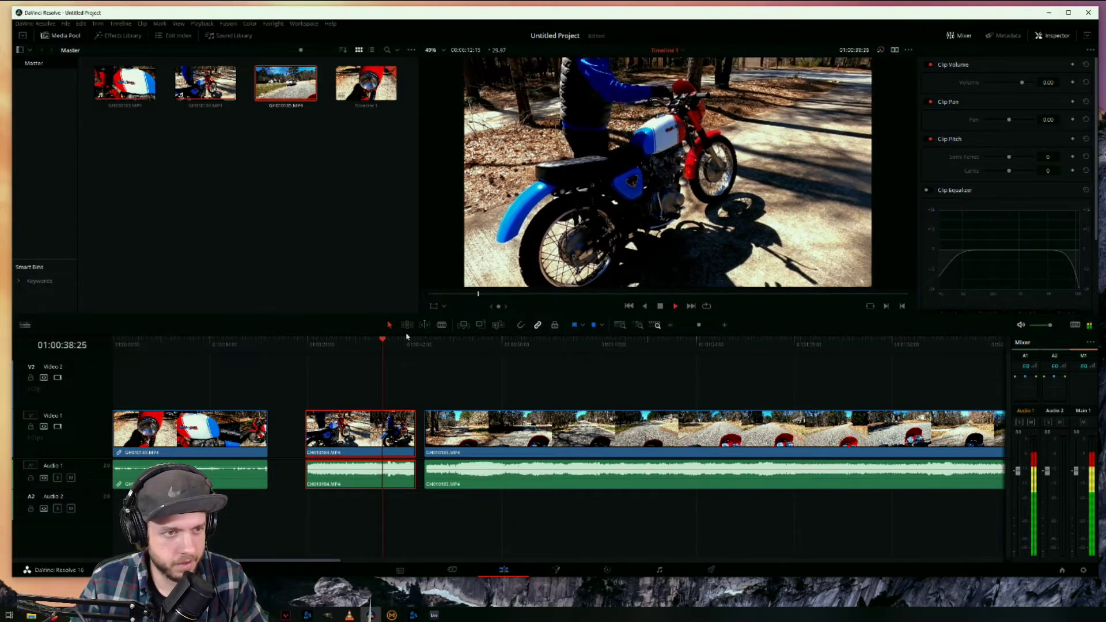
pyautogui.click(382, 342)
pyautogui.click(372, 341)
pyautogui.press('space')
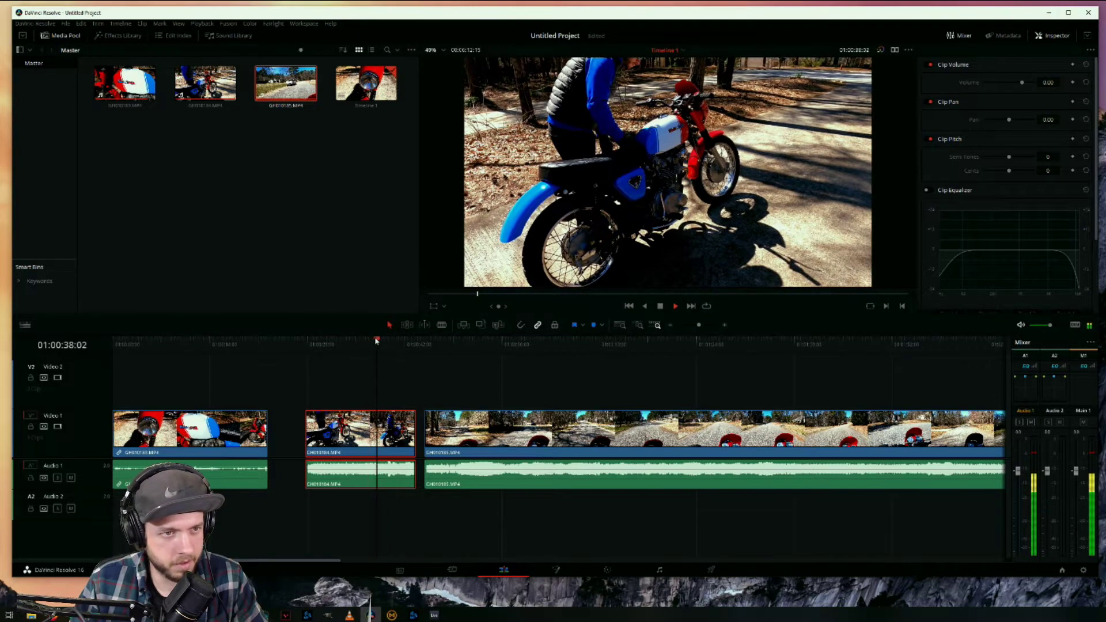
pyautogui.press('space')
pyautogui.click(370, 342)
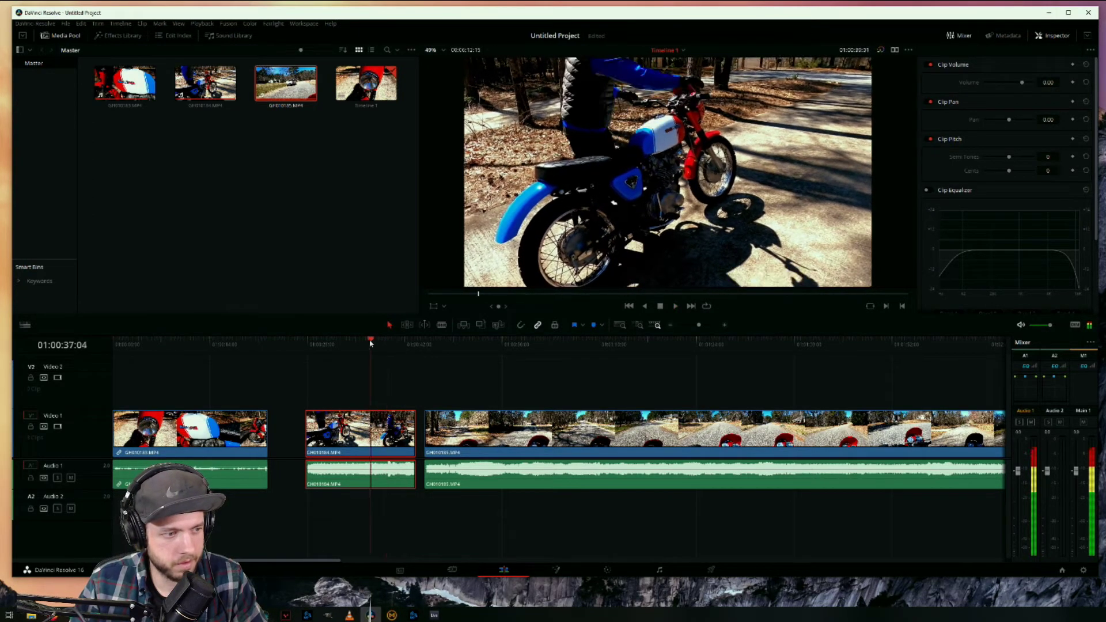
pyautogui.press('space')
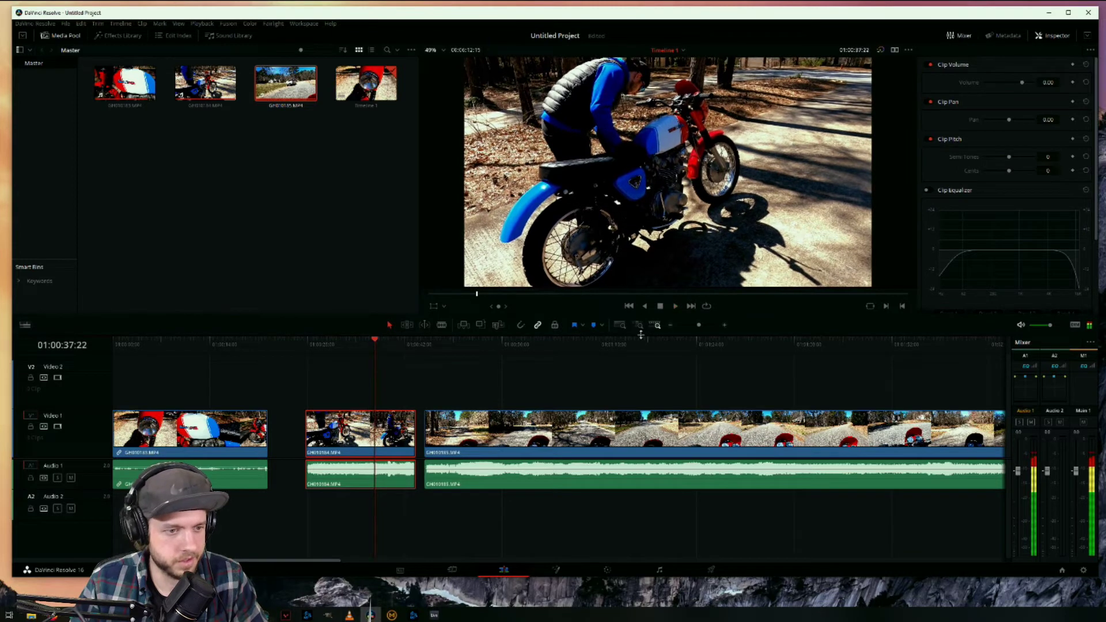
# Split the video and audio of GH010184 at 01:00:36:29 and delete the part before the cut.
pyautogui.click(726, 326)
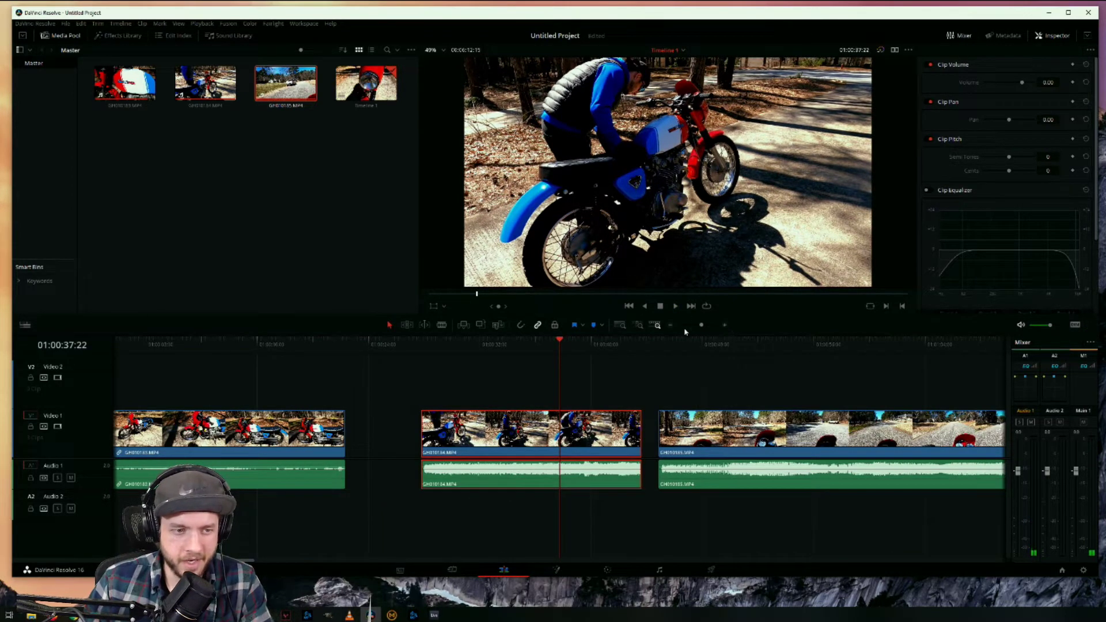
pyautogui.click(725, 326)
pyautogui.click(725, 326)
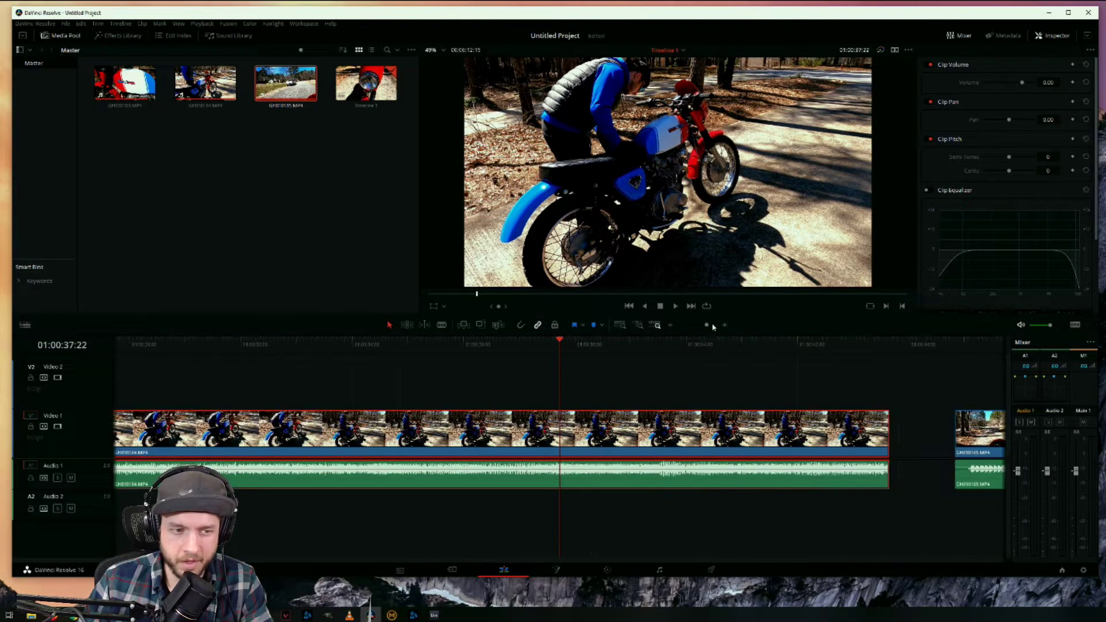
pyautogui.click(725, 326)
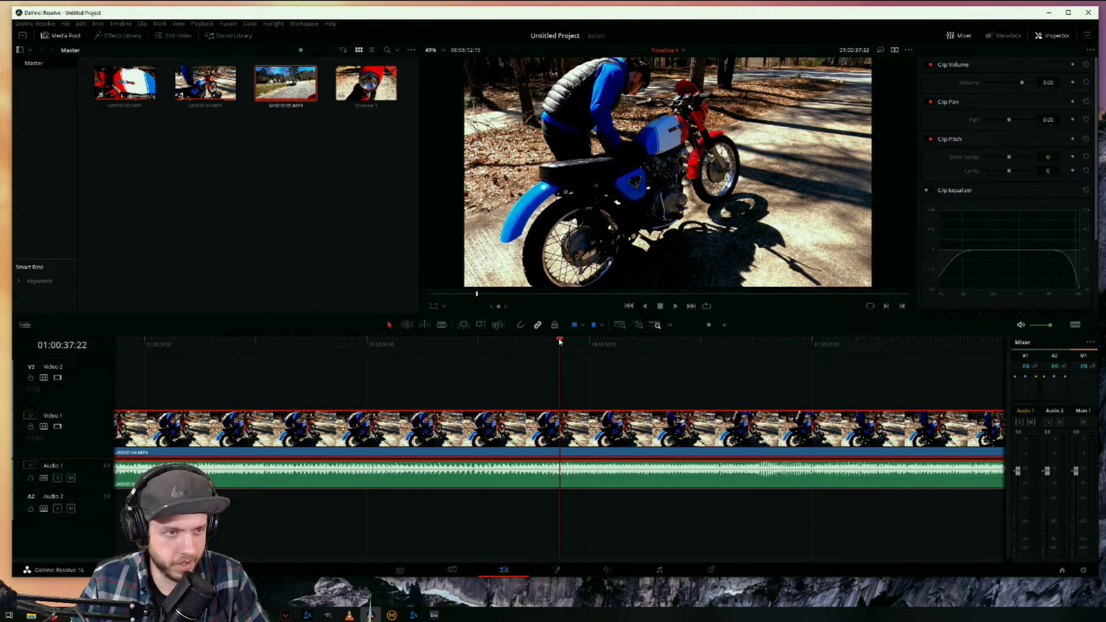
pyautogui.moveTo(560, 341); pyautogui.dragTo(482, 340)
pyautogui.press('space')
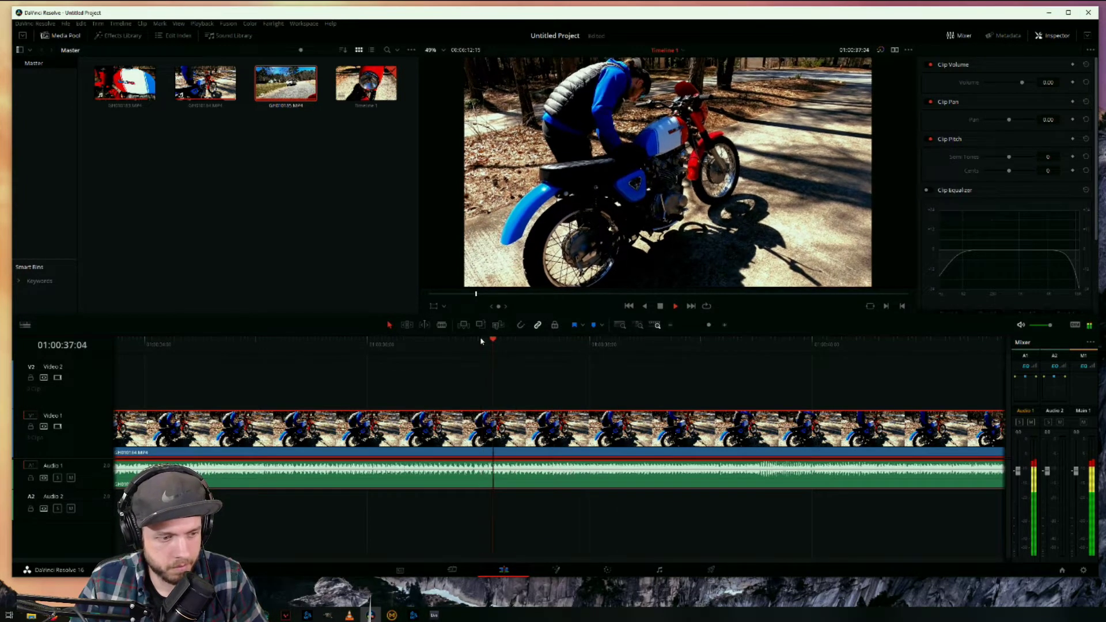
pyautogui.click(474, 340)
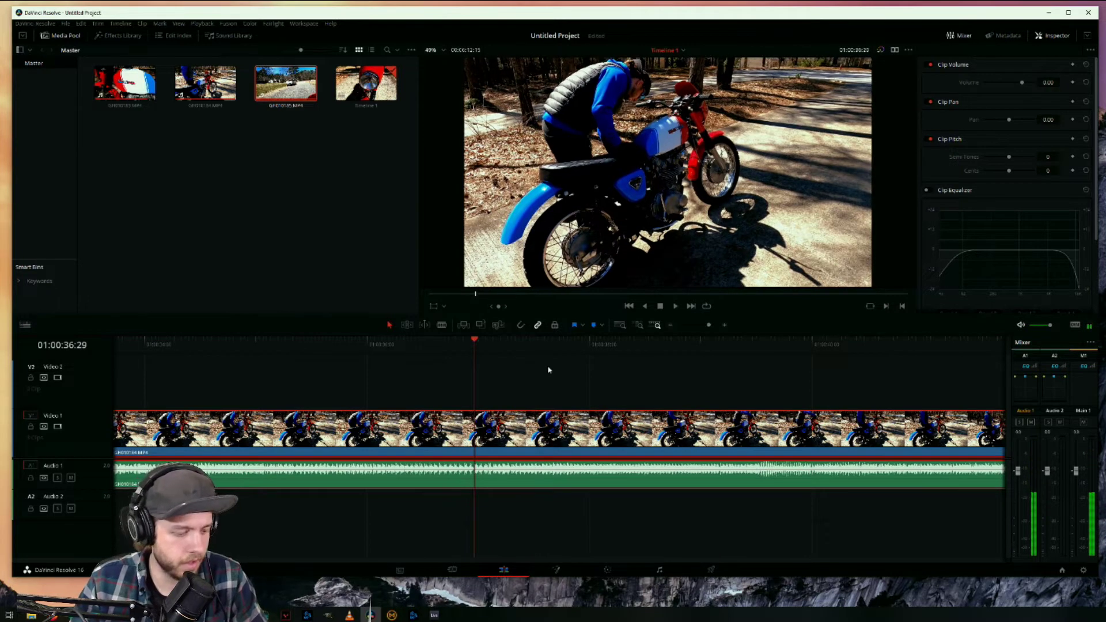
pyautogui.press('b')
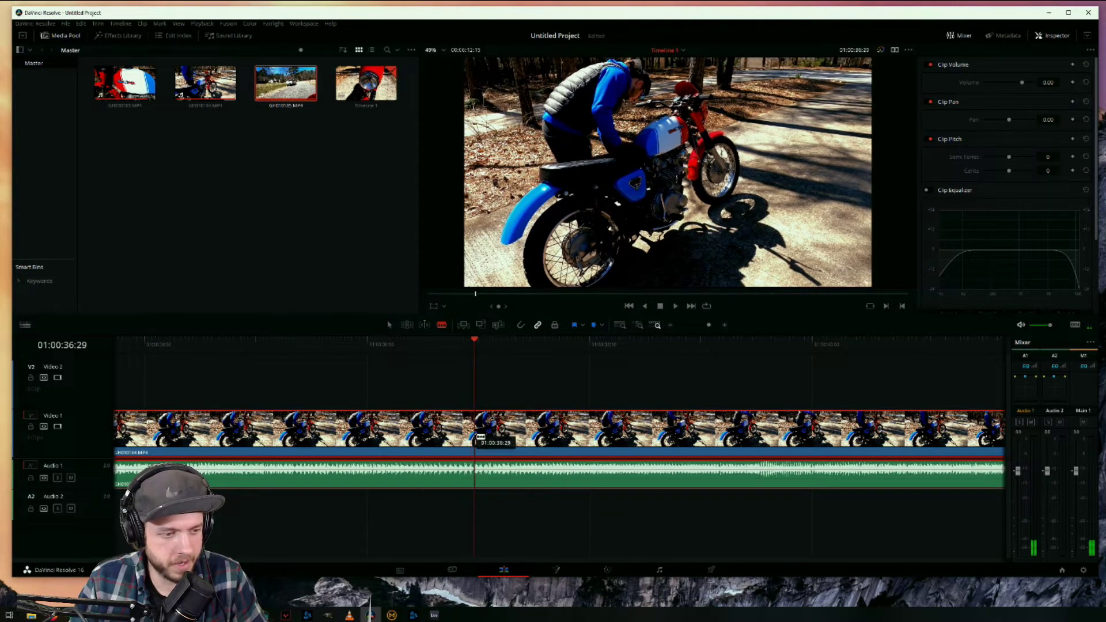
pyautogui.click(476, 436)
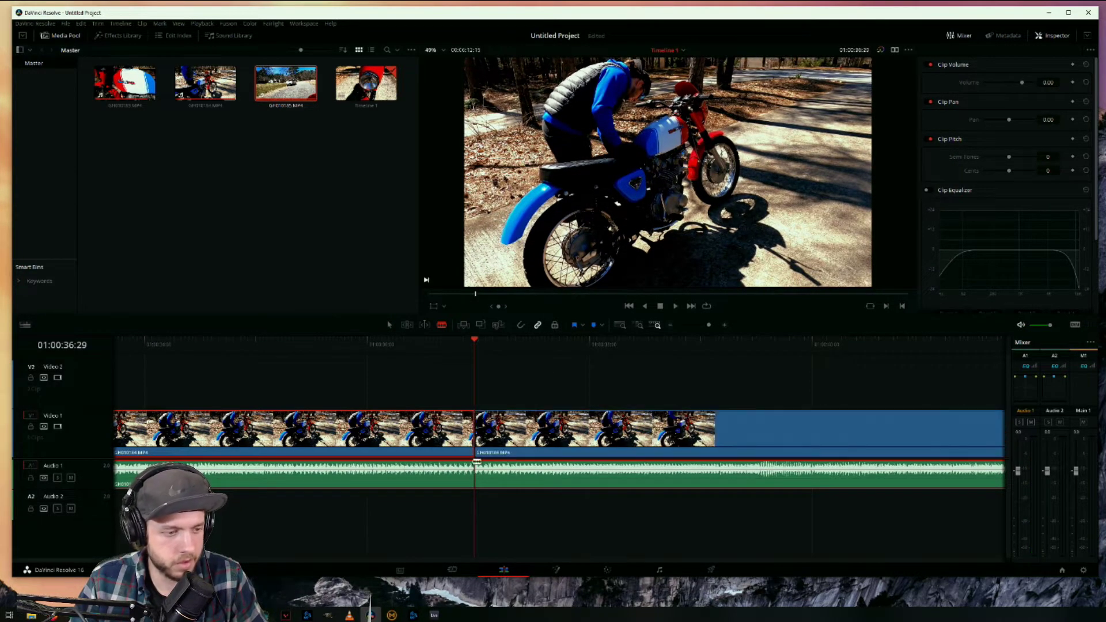
pyautogui.click(476, 478)
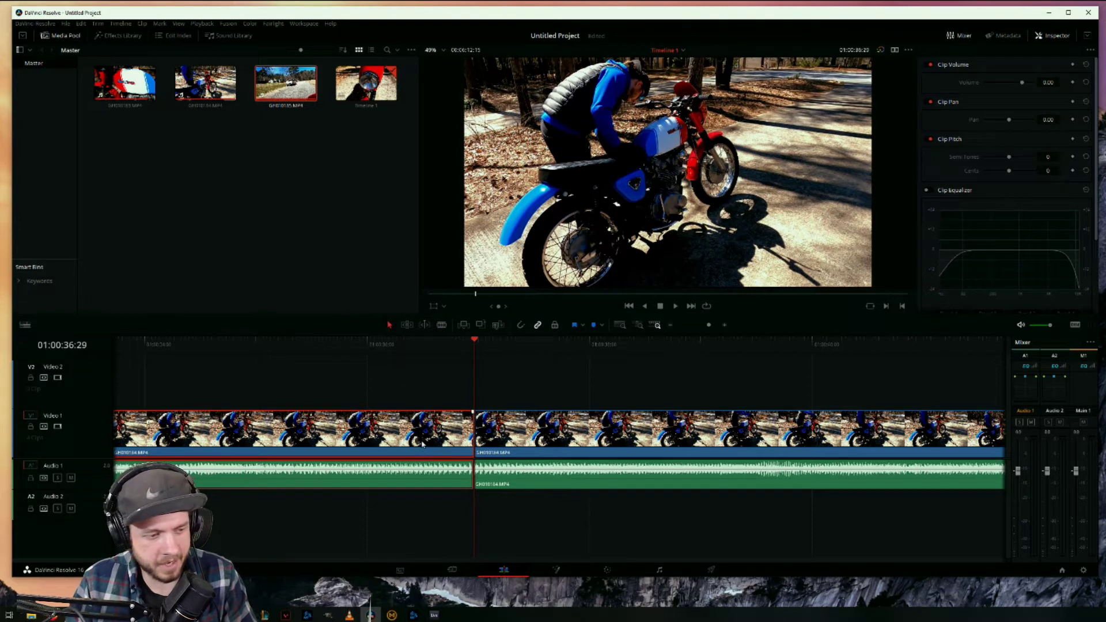
pyautogui.press('BackSpace')
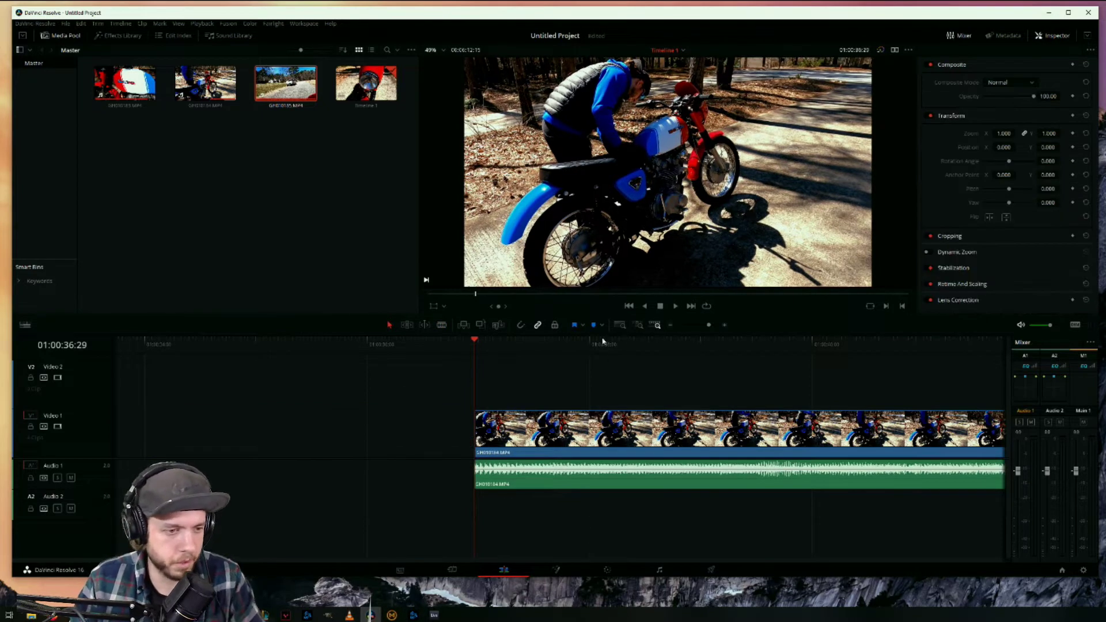
# Play GH010184 on to 01:00:41:05 and split its video and audio there.
pyautogui.press('space')
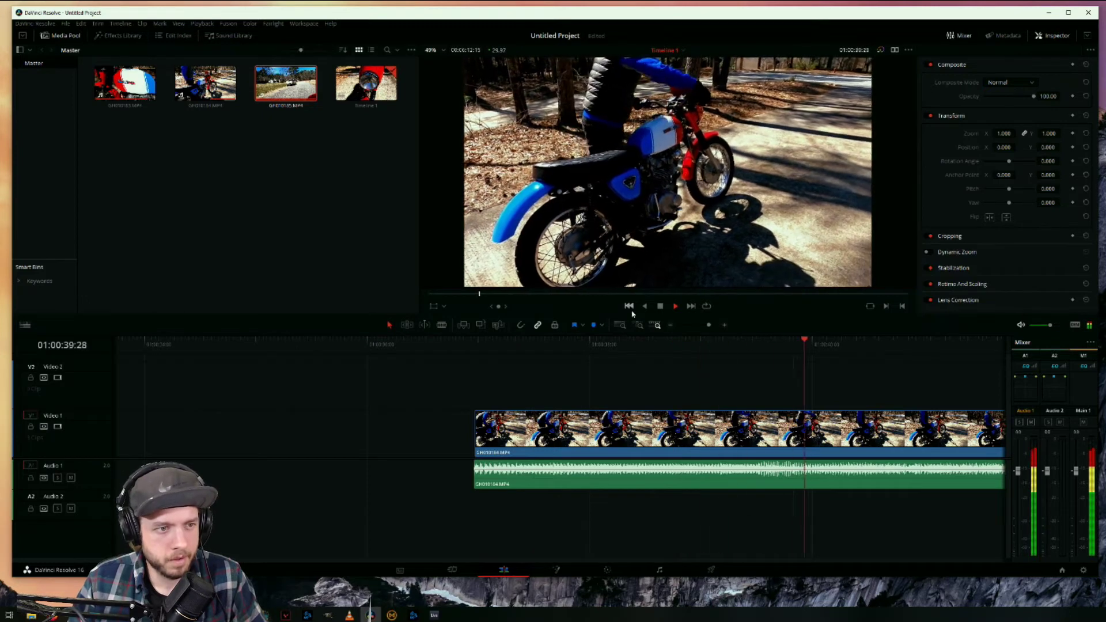
pyautogui.press('space')
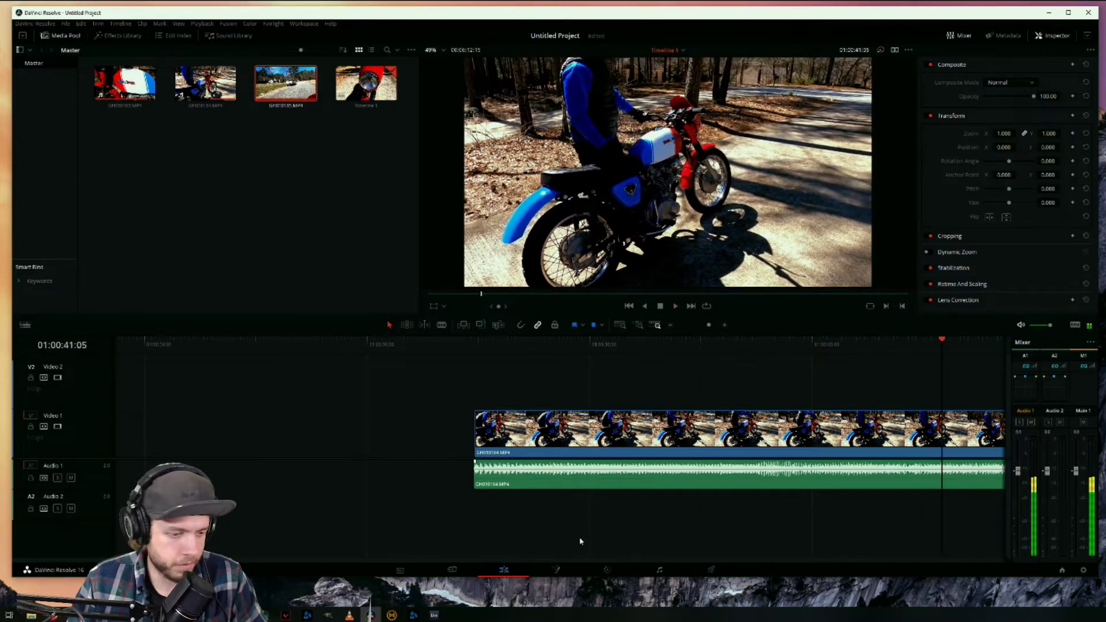
pyautogui.moveTo(709, 326); pyautogui.dragTo(705, 329)
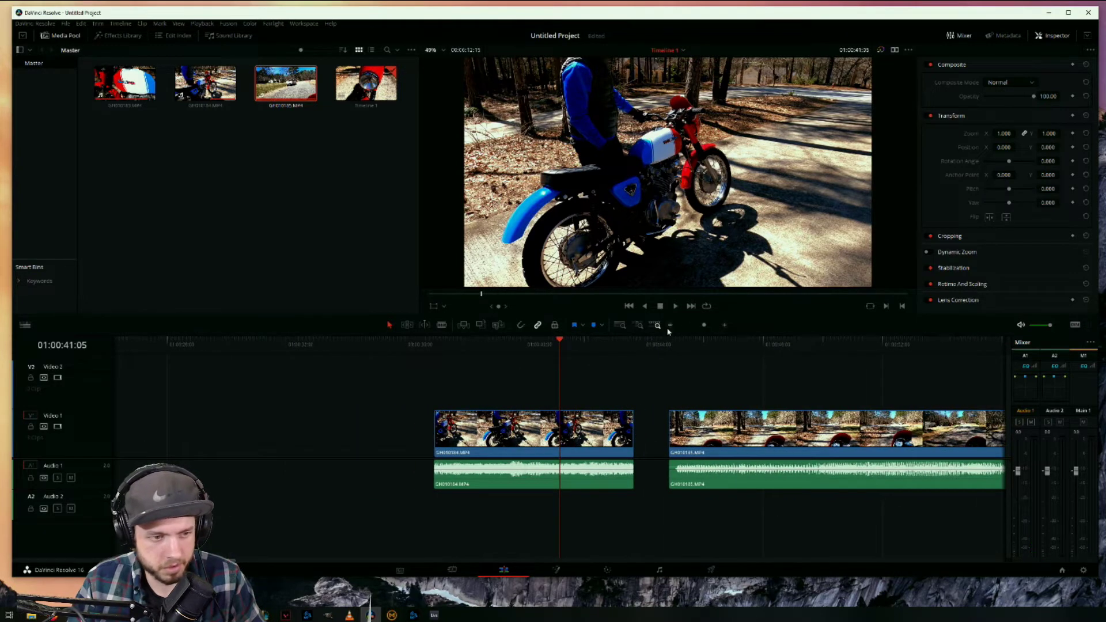
pyautogui.press('b')
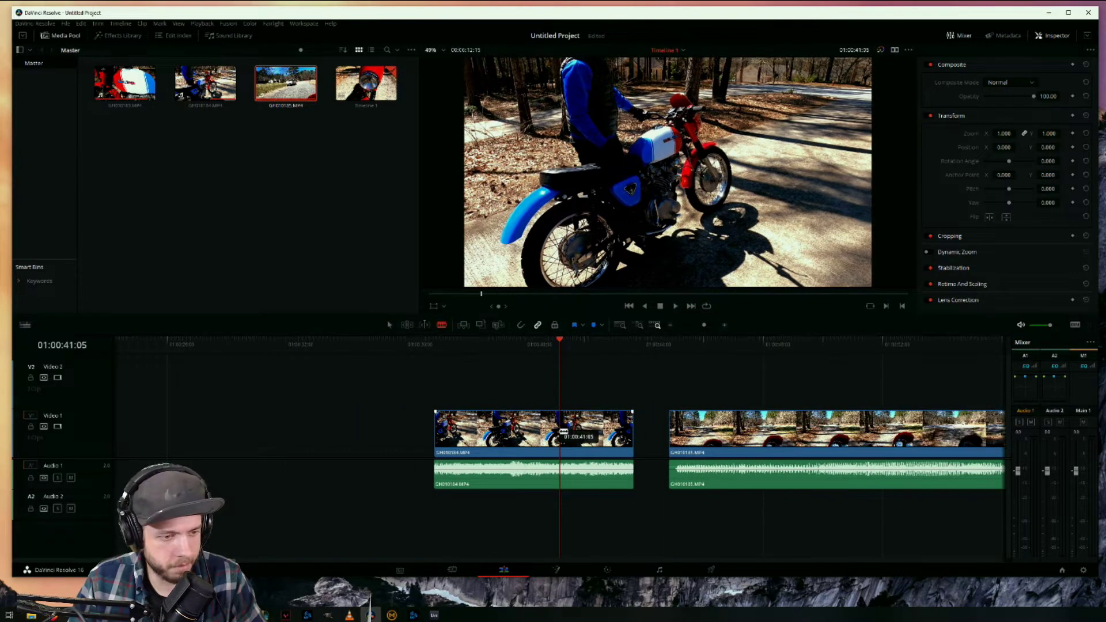
pyautogui.click(558, 429)
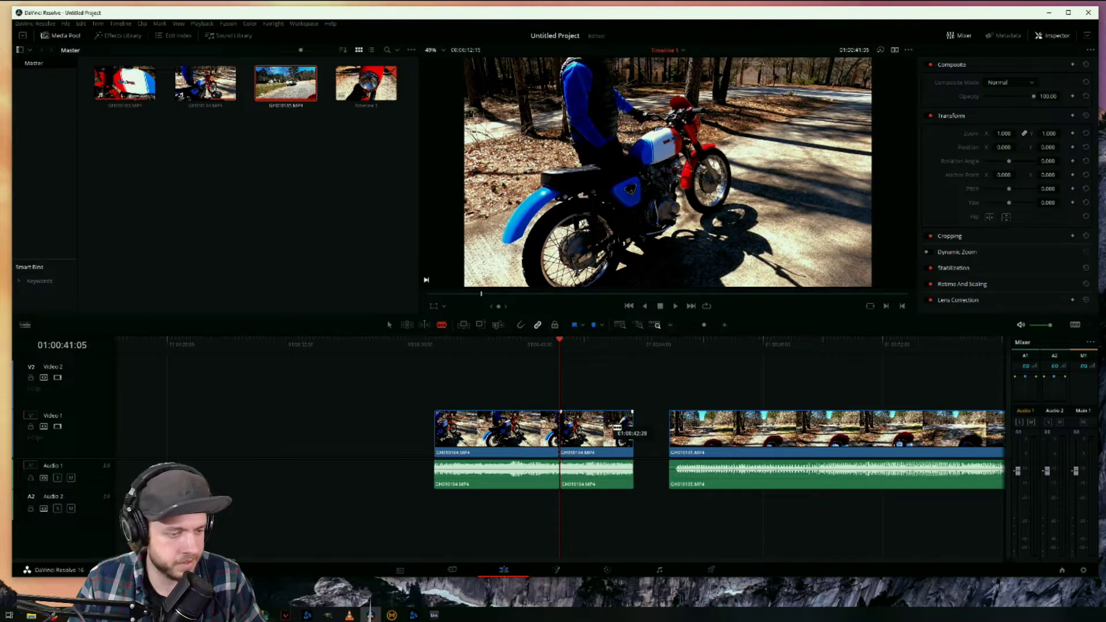
# Delete the video and audio of GH010184's end piece after the 01:00:41:05 cut.
pyautogui.click(601, 422)
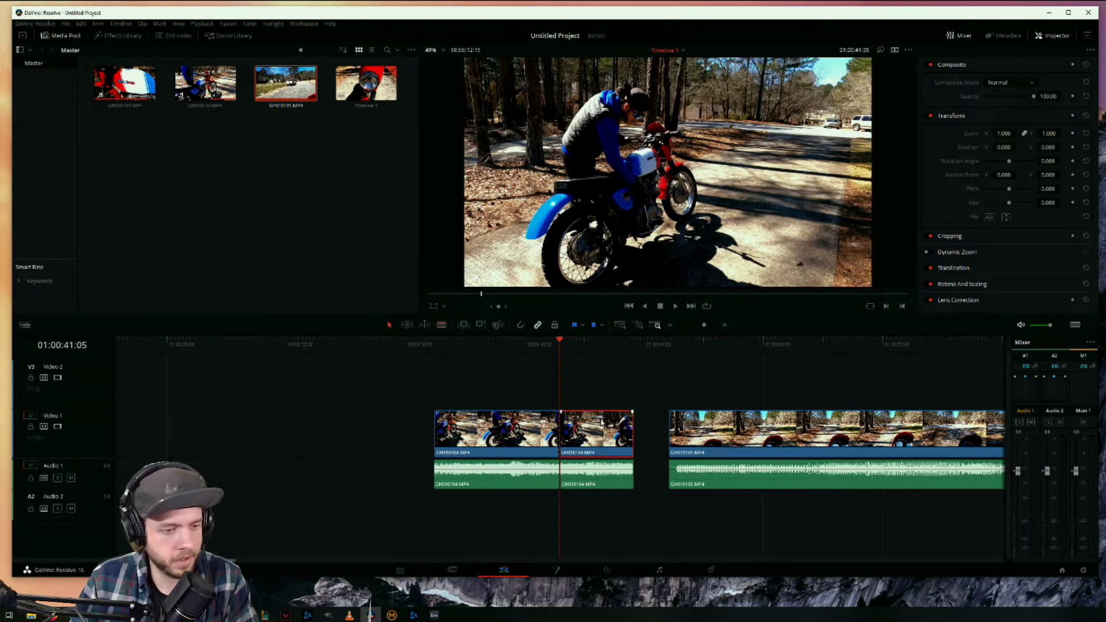
pyautogui.press('Delete')
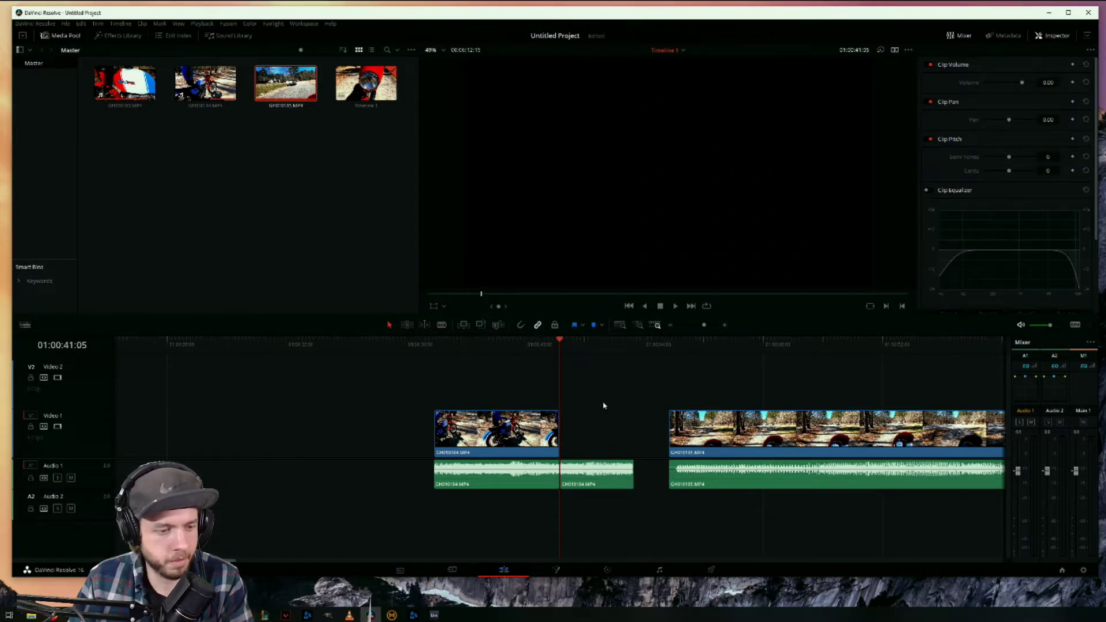
pyautogui.press('Delete')
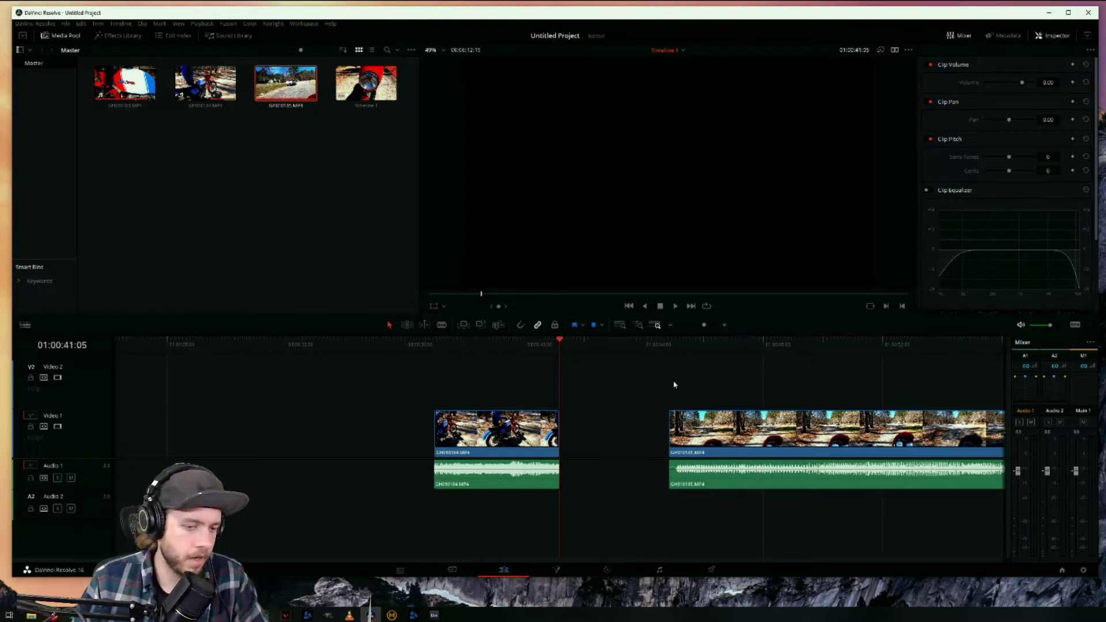
# Play back the beginning of GH010185, skip ahead, replay from 01:00:53:20 and stop the playhead at 01:00:54:01.
pyautogui.click(684, 338)
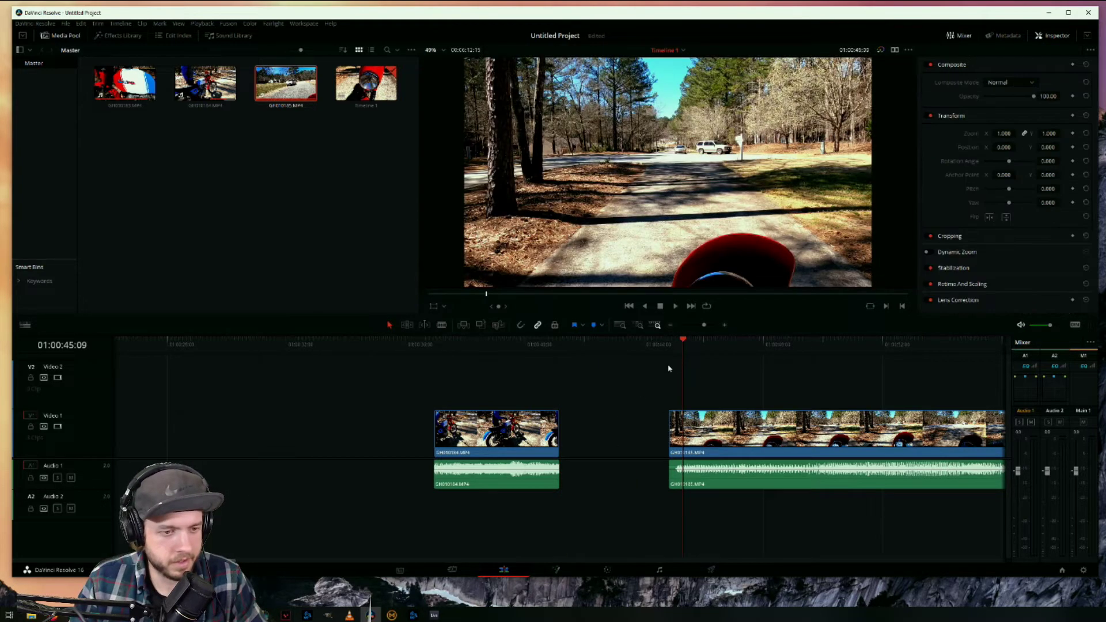
pyautogui.click(672, 326)
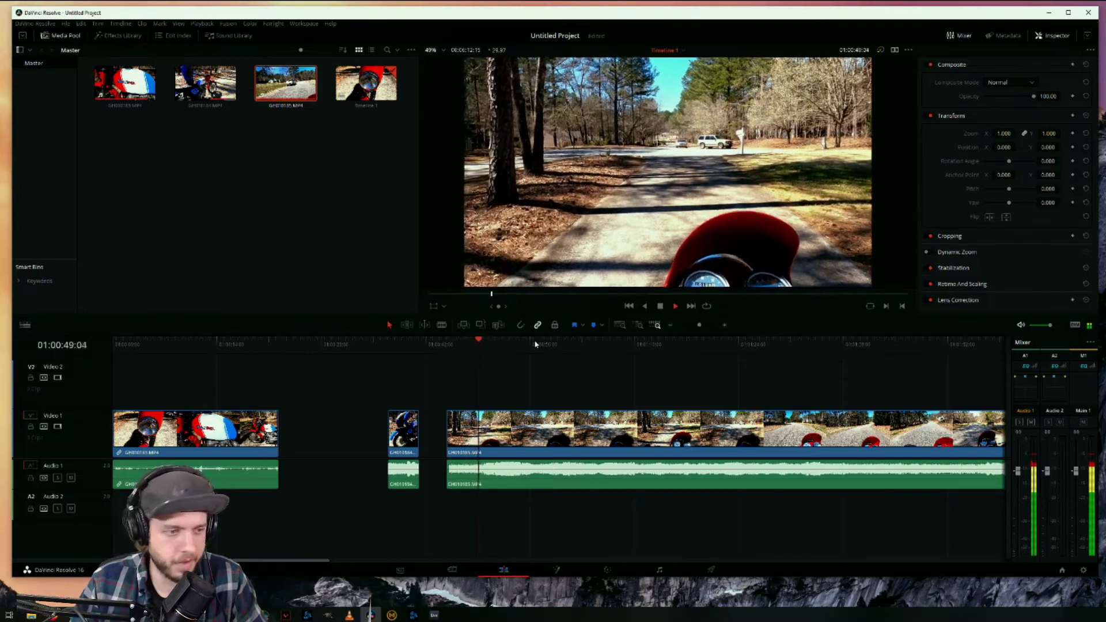
pyautogui.click(534, 344)
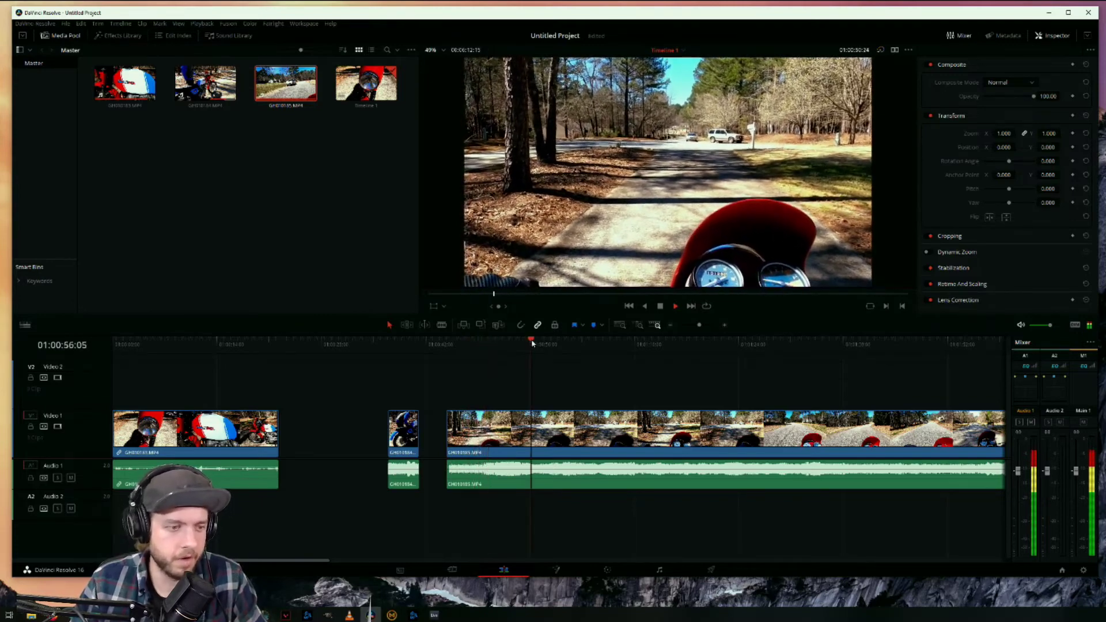
pyautogui.click(512, 343)
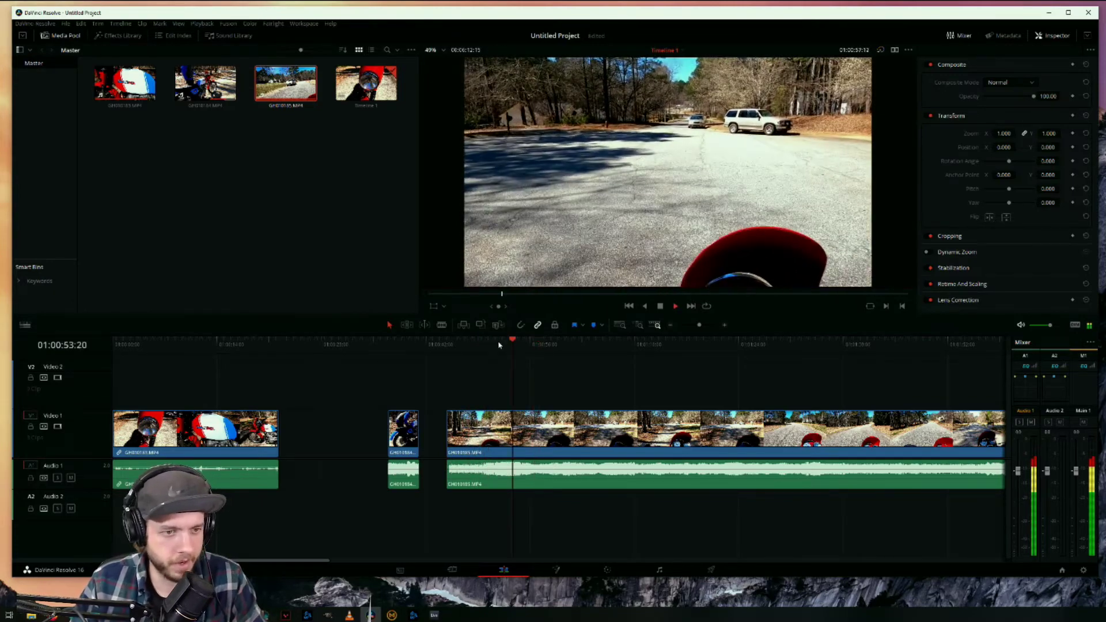
pyautogui.press('space')
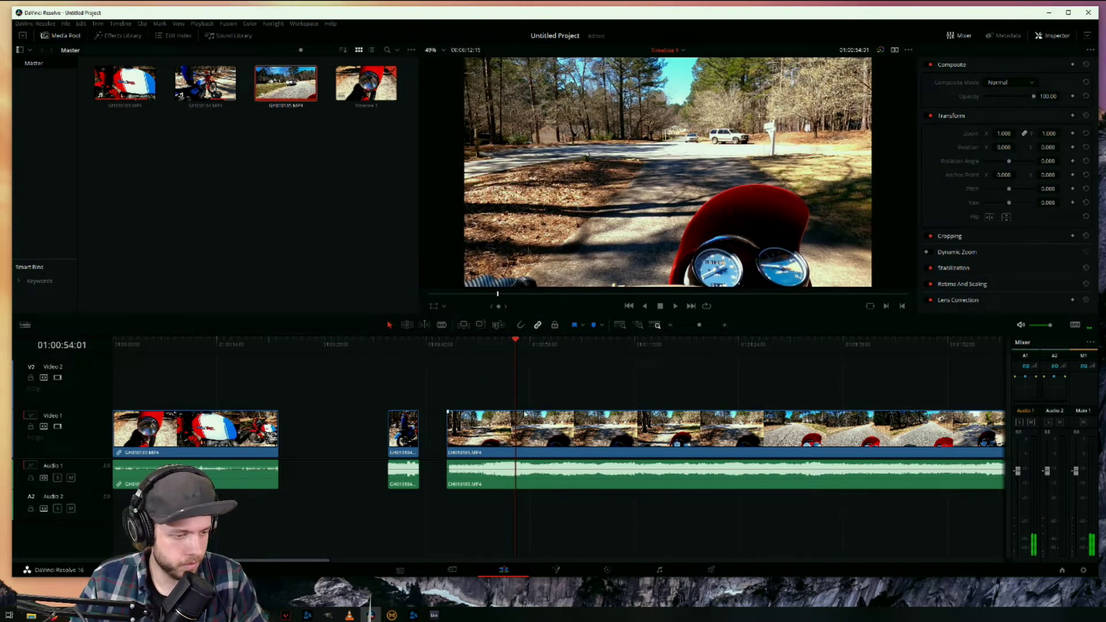
# Select the video and audio of GH010185 and link them together again.
pyautogui.click(573, 429)
pyautogui.click(576, 473)
pyautogui.keyDown('ctrl'); pyautogui.click(576, 432); pyautogui.keyUp('ctrl')
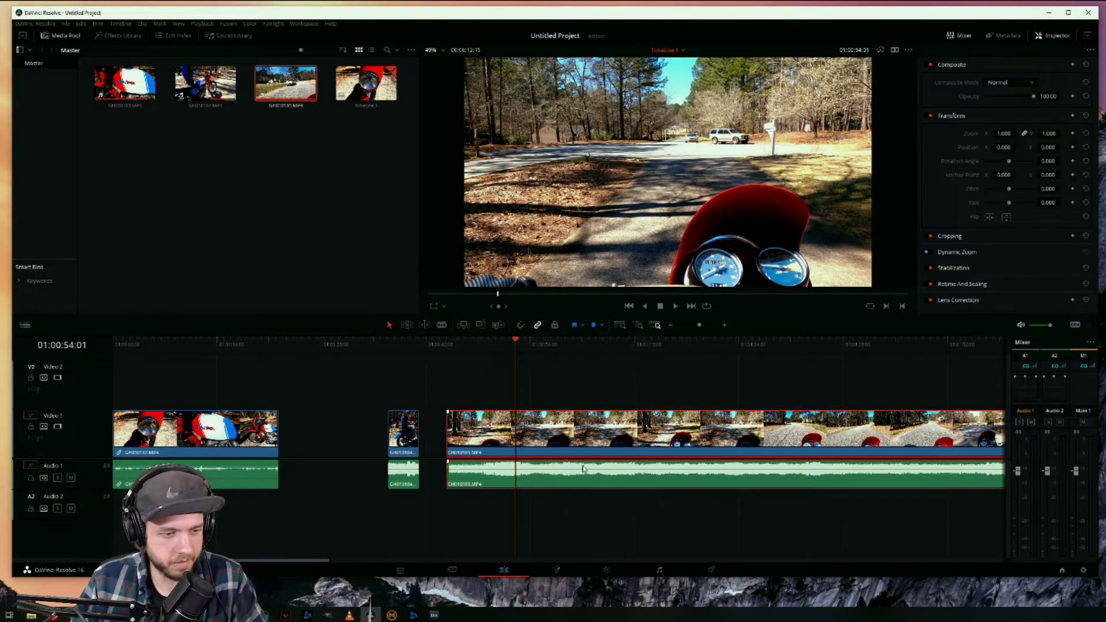
pyautogui.rightClick(578, 433)
pyautogui.click(600, 397)
# Split the linked GH010185 clip at 01:00:53:27 and ripple-delete the part before the cut.
pyautogui.press('Left')
pyautogui.press('Left')
pyautogui.press('Left')
pyautogui.press('Left')
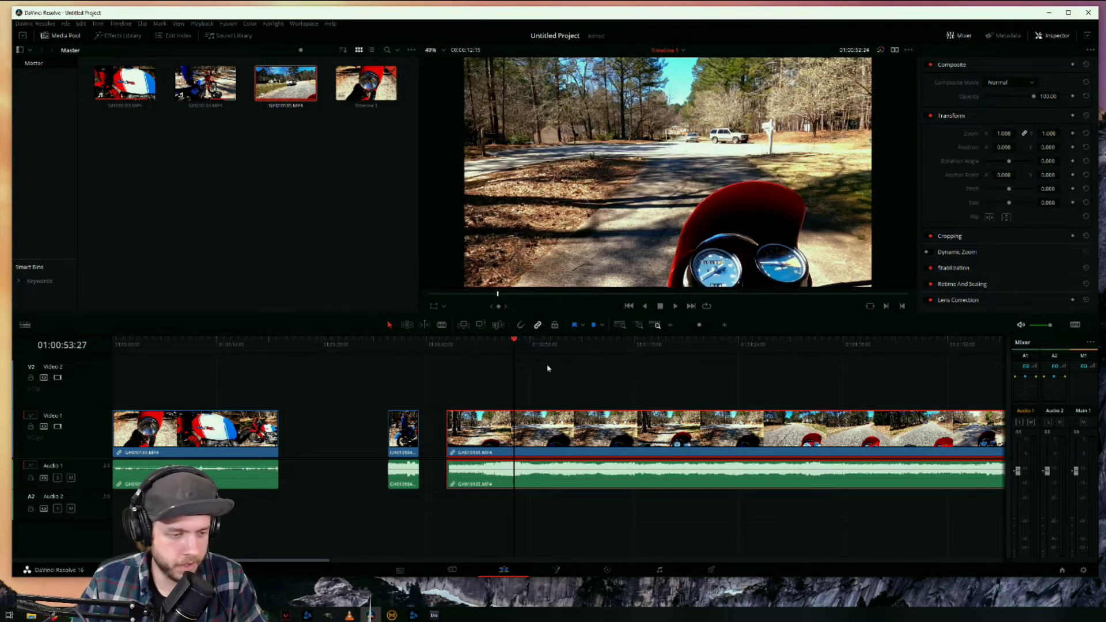
pyautogui.press('b')
pyautogui.click(514, 432)
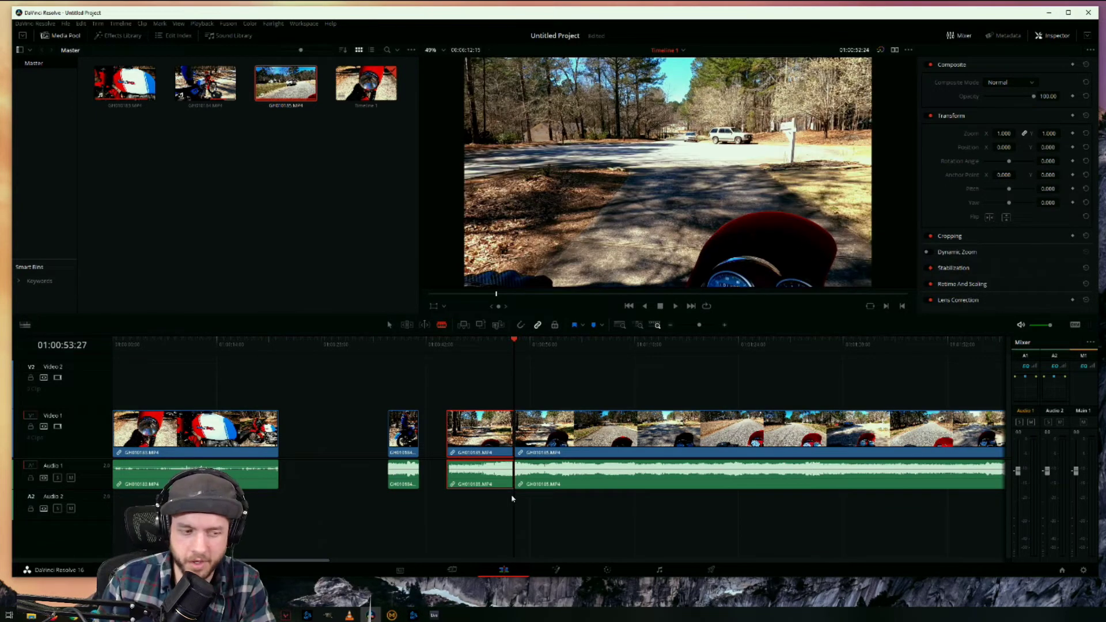
pyautogui.press('Delete')
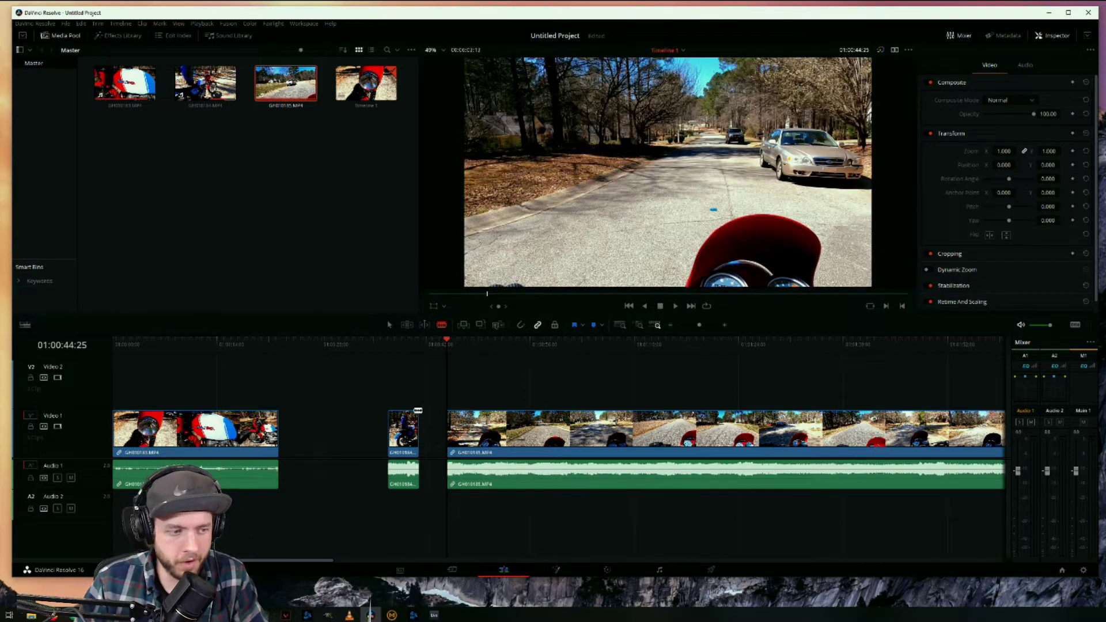
# Link the video and audio of GH010184 and move the clip close to the start of GH010185.
pyautogui.rightClick(403, 429)
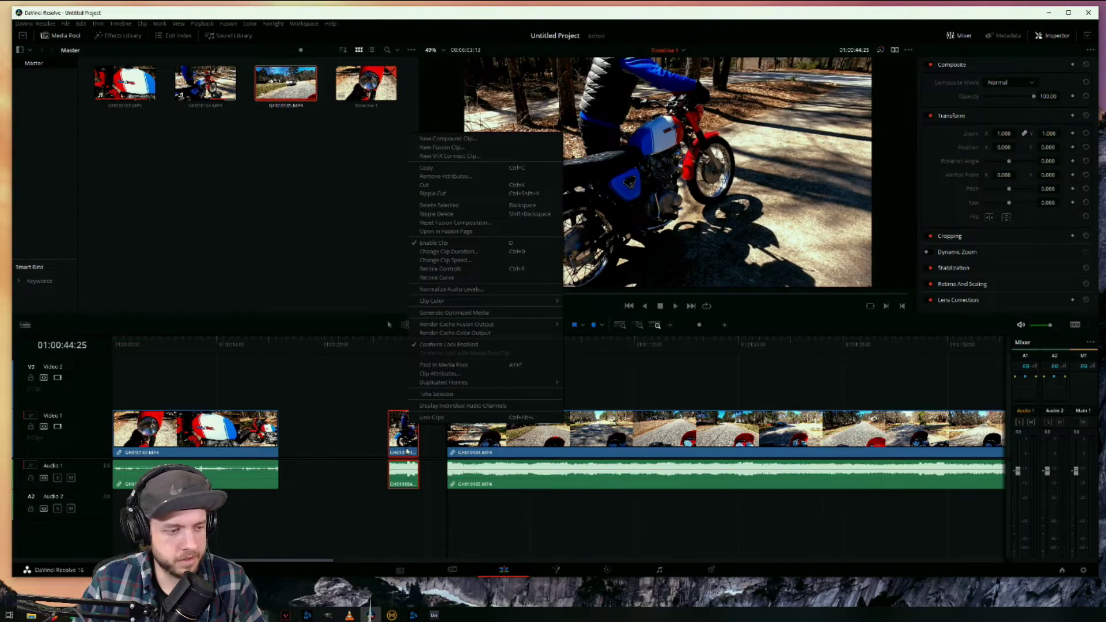
pyautogui.click(444, 422)
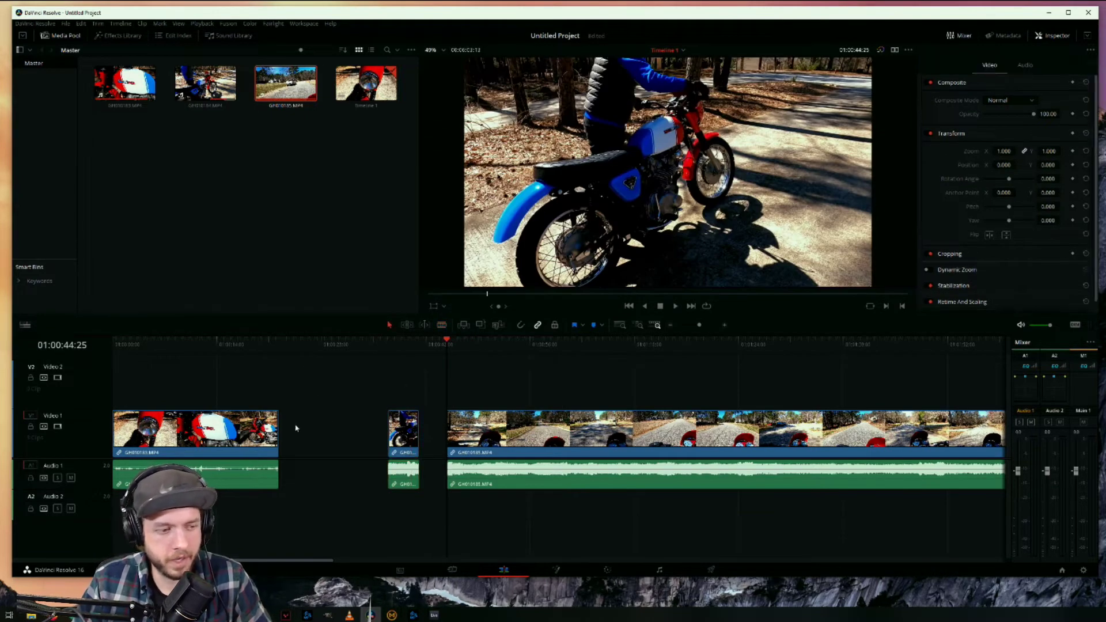
pyautogui.moveTo(343, 414); pyautogui.dragTo(419, 519)
pyautogui.moveTo(406, 441); pyautogui.dragTo(432, 441)
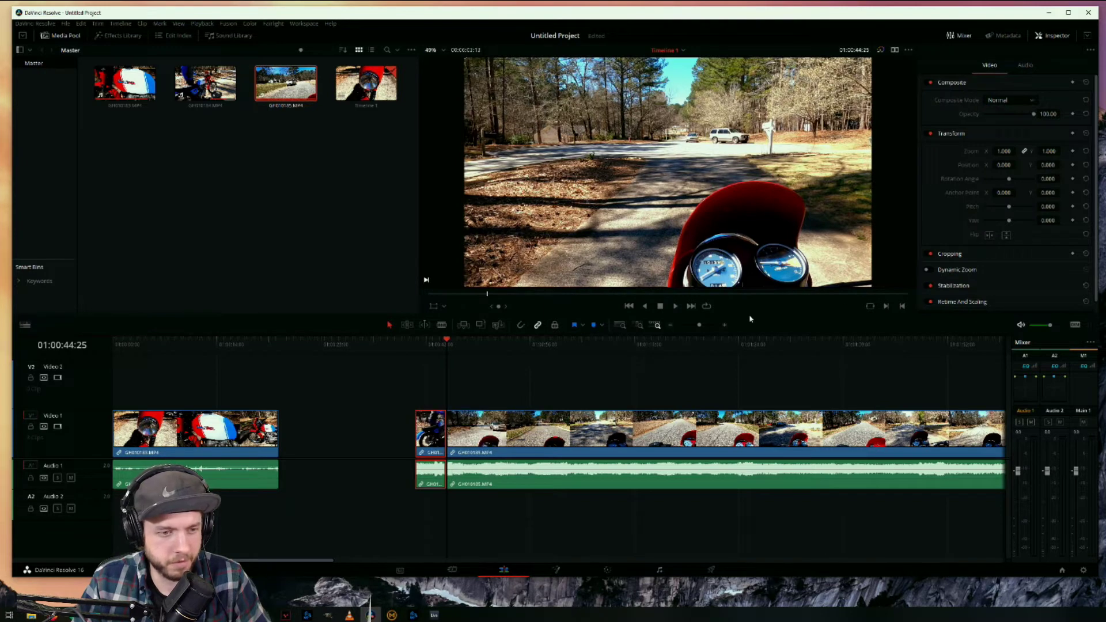
# Close the small remaining gap by moving GH010184 directly against the start of GH010185.
pyautogui.click(725, 329)
pyautogui.click(726, 327)
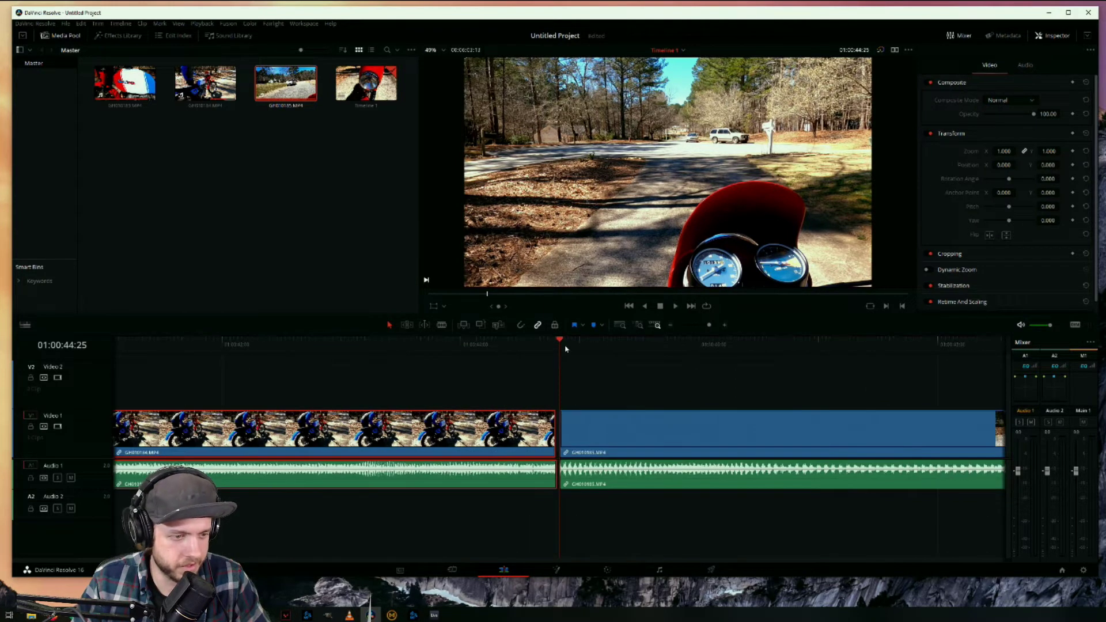
pyautogui.press('Left')
pyautogui.press('Left')
pyautogui.press('Left')
pyautogui.press('Left')
pyautogui.press('Left')
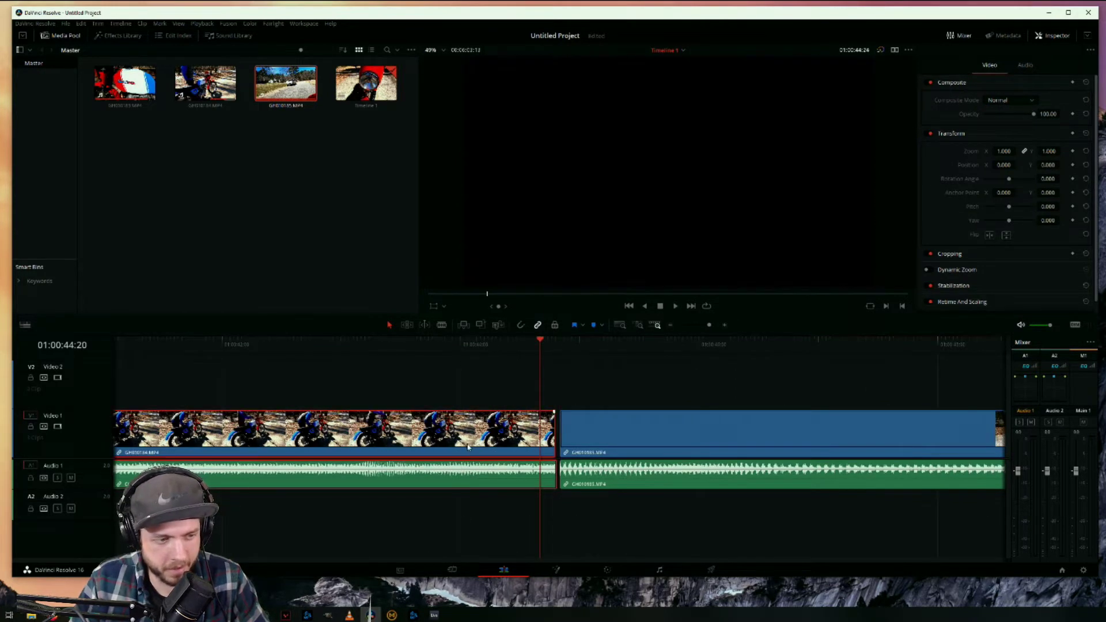
pyautogui.moveTo(471, 445); pyautogui.dragTo(478, 443)
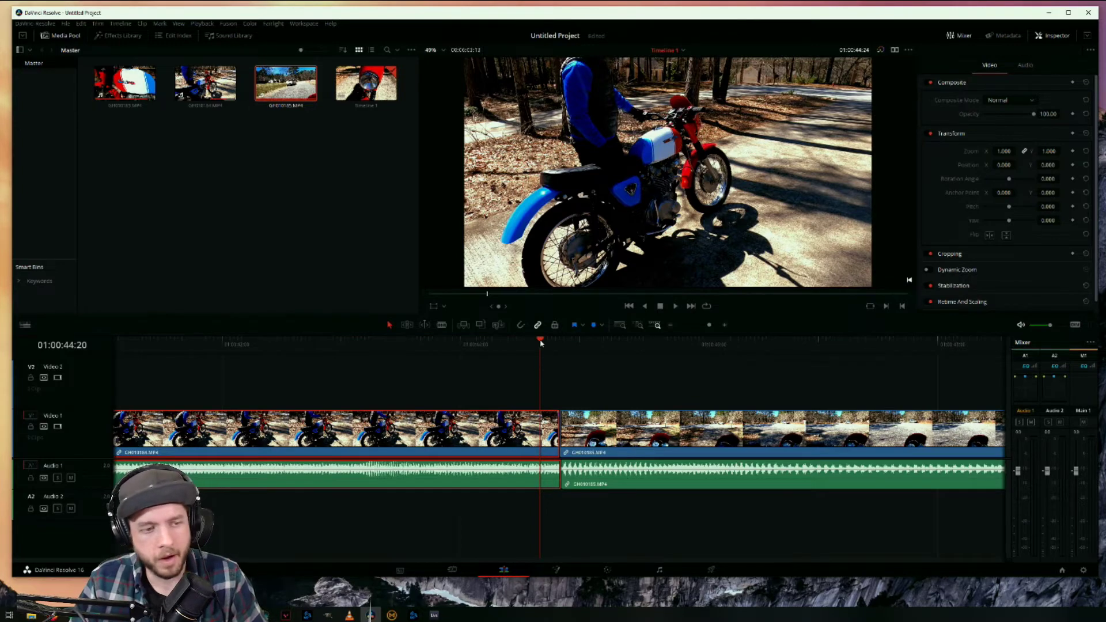
# Split the linked GH010185 clip at 01:00:45:12 and ripple-delete the short section before the cut.
pyautogui.moveTo(541, 344); pyautogui.dragTo(629, 351)
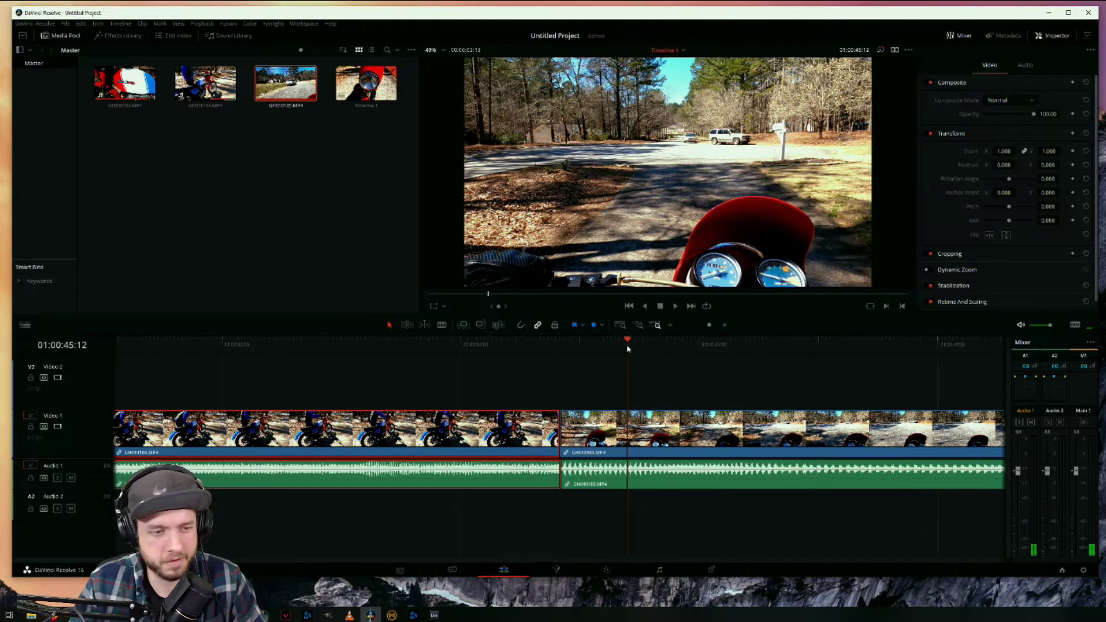
pyautogui.press('b')
pyautogui.click(628, 467)
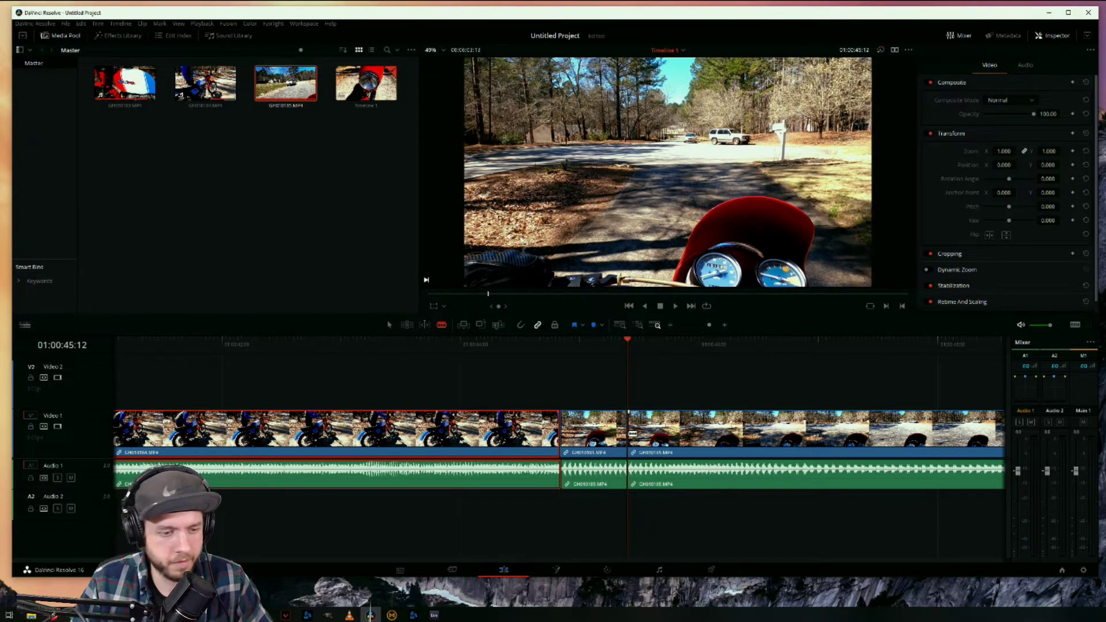
pyautogui.click(599, 440)
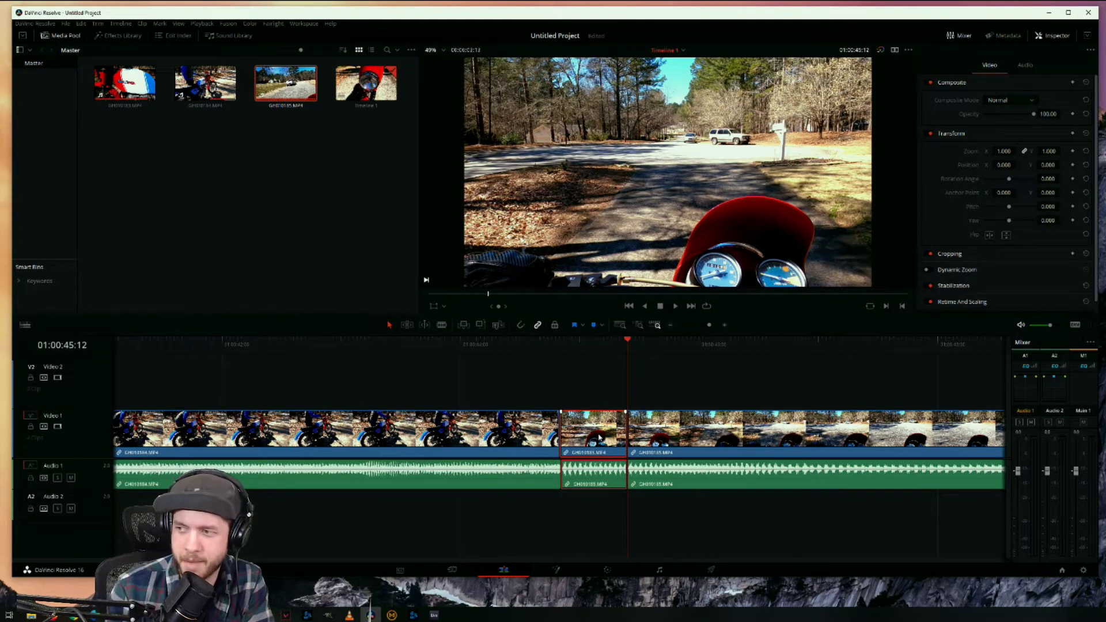
pyautogui.press('BackSpace')
pyautogui.click(599, 439)
pyautogui.press('Delete')
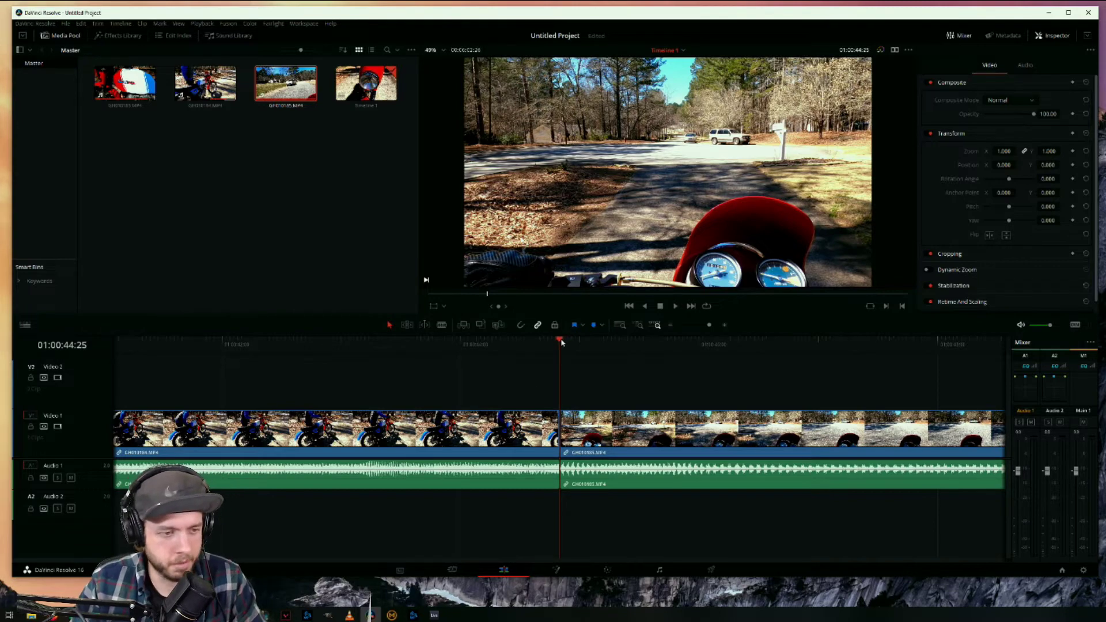
# Select GH010184 and GH010185 together and move them directly against the end of the first clip on the timeline.
pyautogui.moveTo(562, 343); pyautogui.dragTo(144, 345)
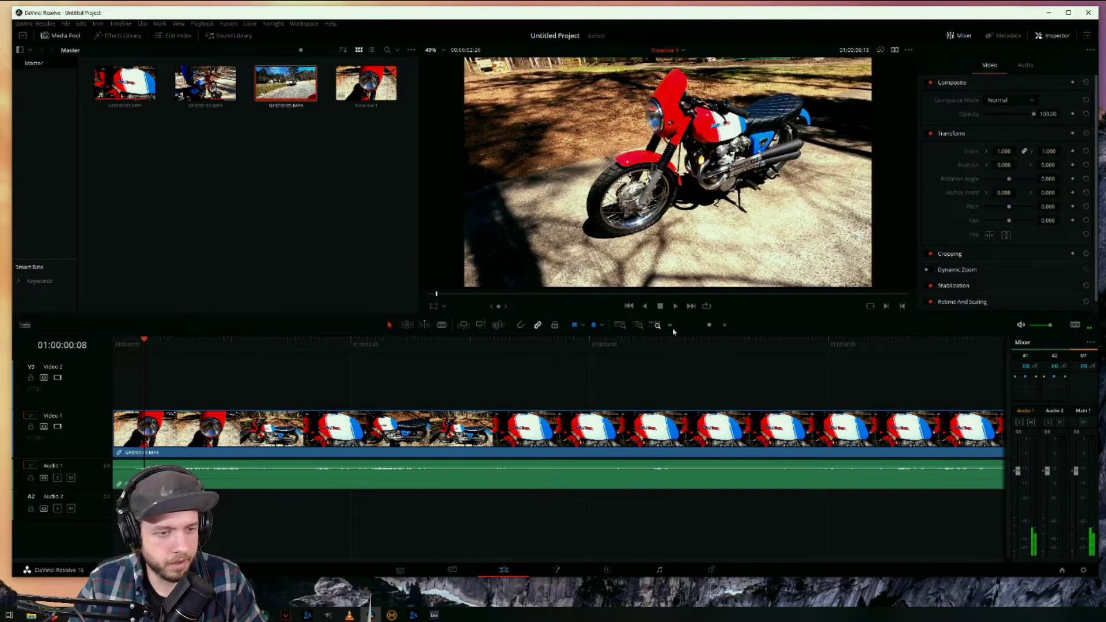
pyautogui.click(671, 328)
pyautogui.moveTo(397, 388); pyautogui.dragTo(449, 487)
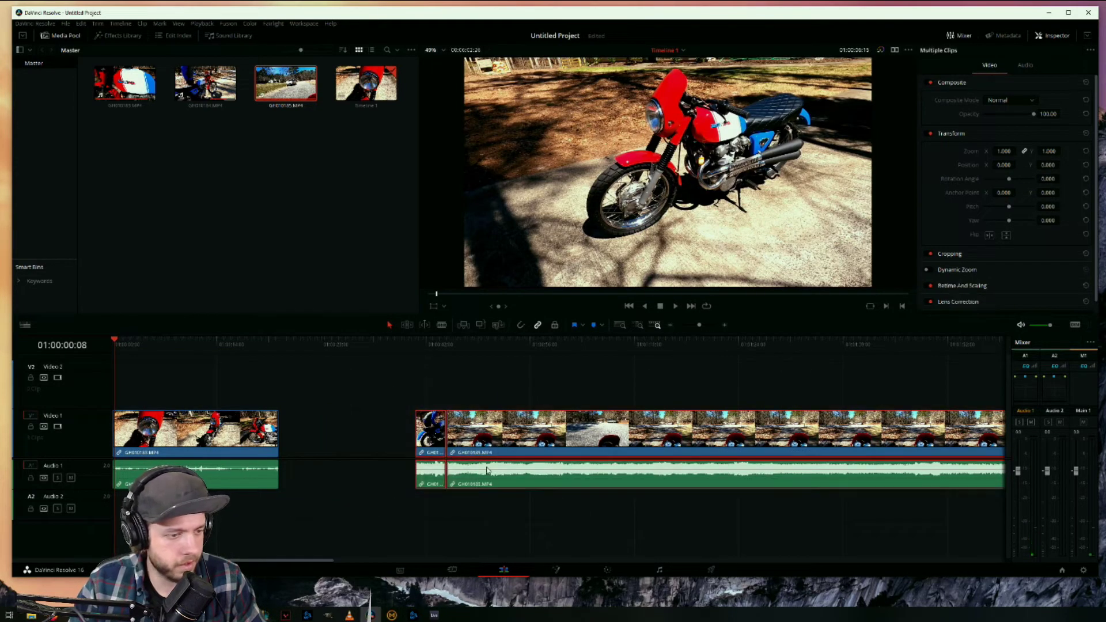
pyautogui.moveTo(402, 380); pyautogui.dragTo(590, 509)
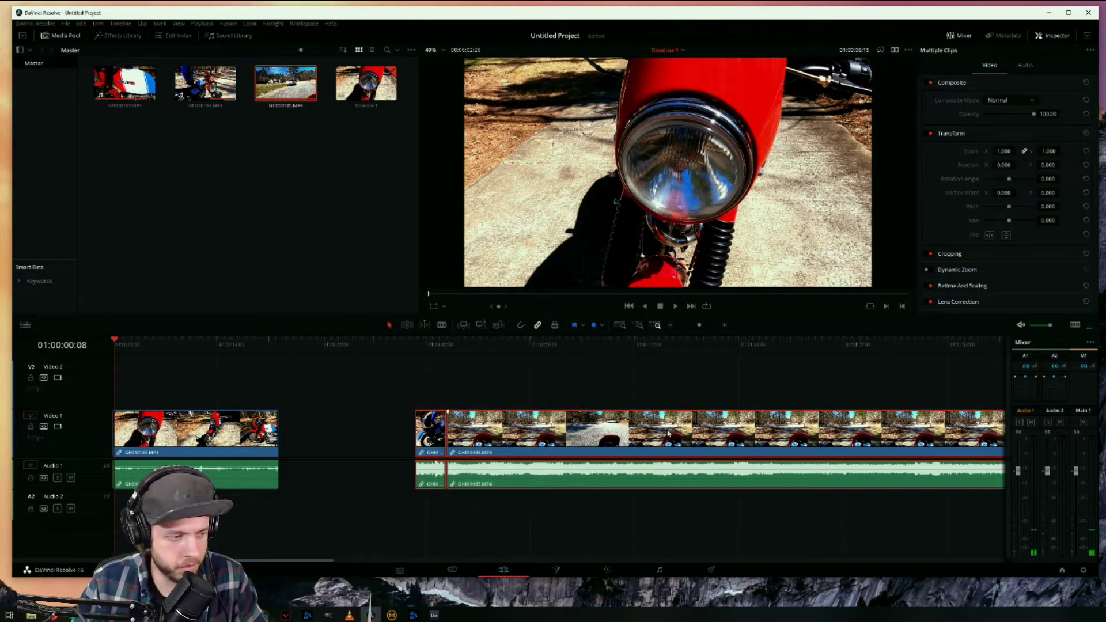
pyautogui.moveTo(669, 433); pyautogui.dragTo(531, 443)
pyautogui.press('Down')
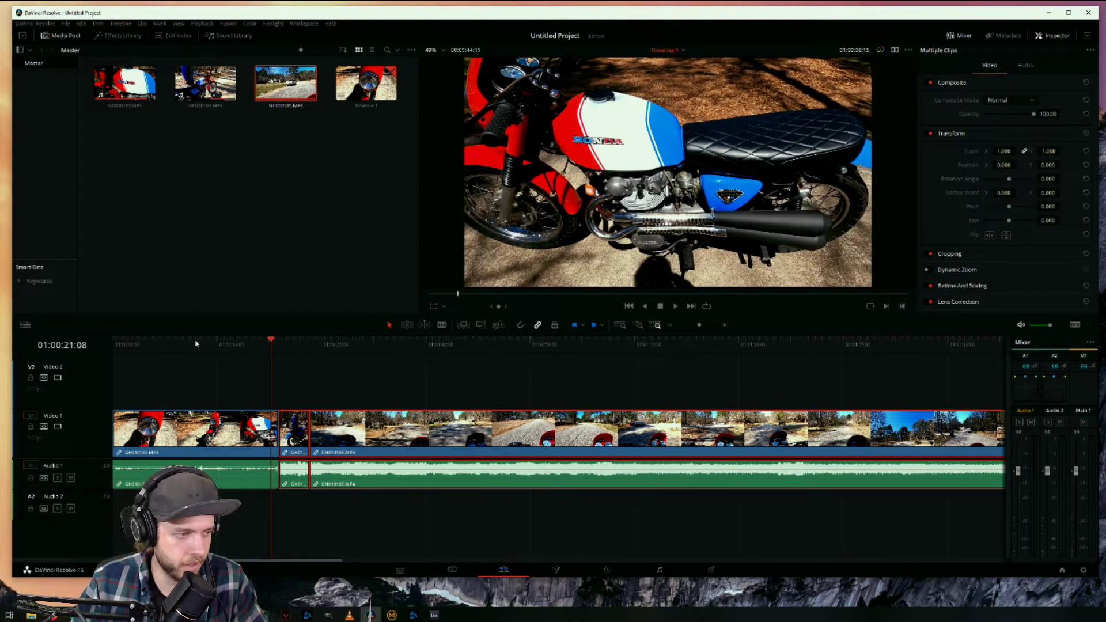
pyautogui.click(724, 326)
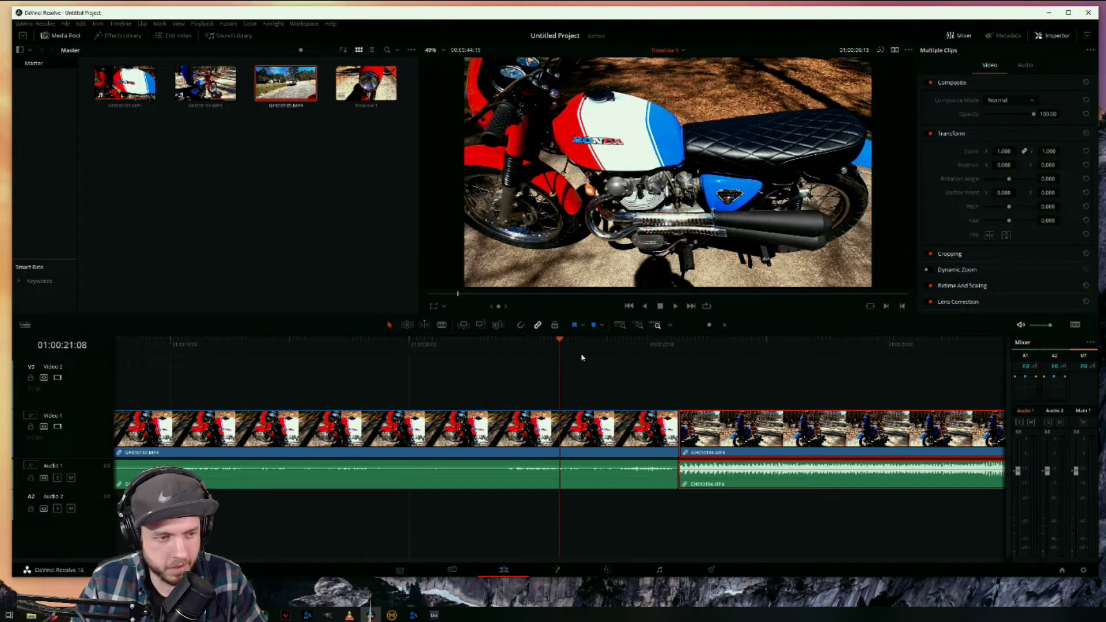
pyautogui.click(672, 326)
pyautogui.click(672, 326)
pyautogui.click(672, 326)
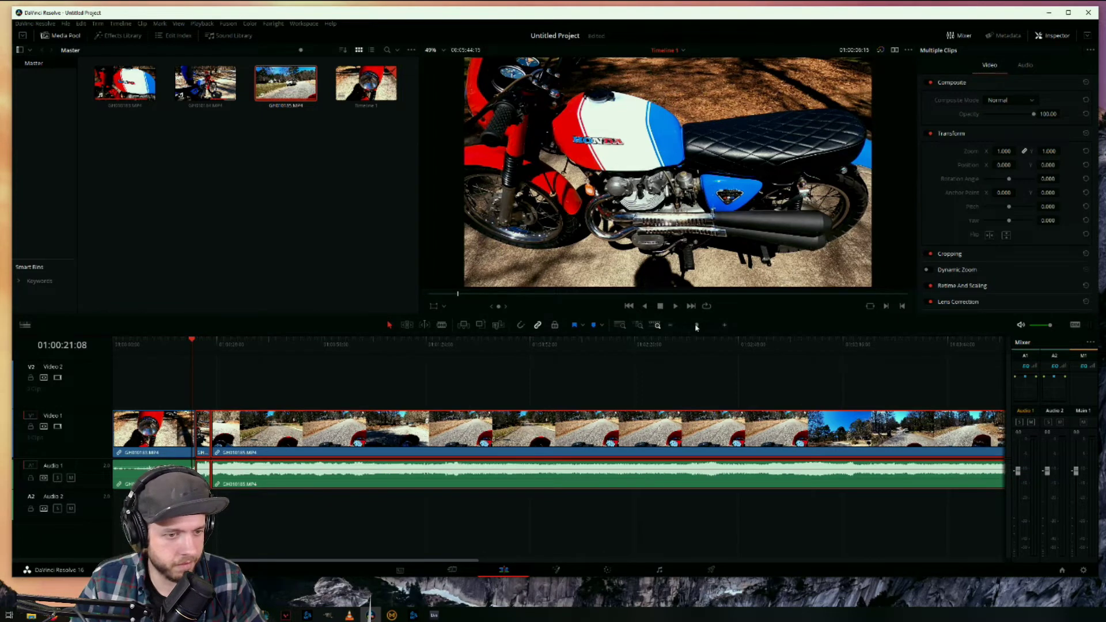
pyautogui.moveTo(696, 327); pyautogui.dragTo(701, 328)
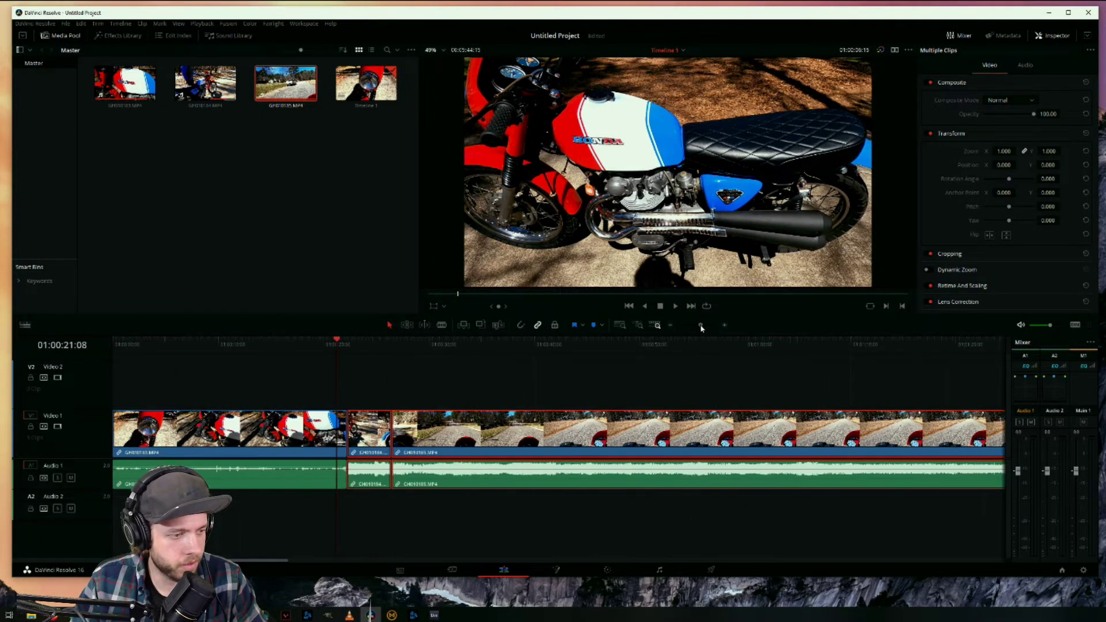
# Add Additive Dissolve video transitions at the cut before GH010184 and at the cut between GH010184 and GH010185.
pyautogui.doubleClick(285, 95)
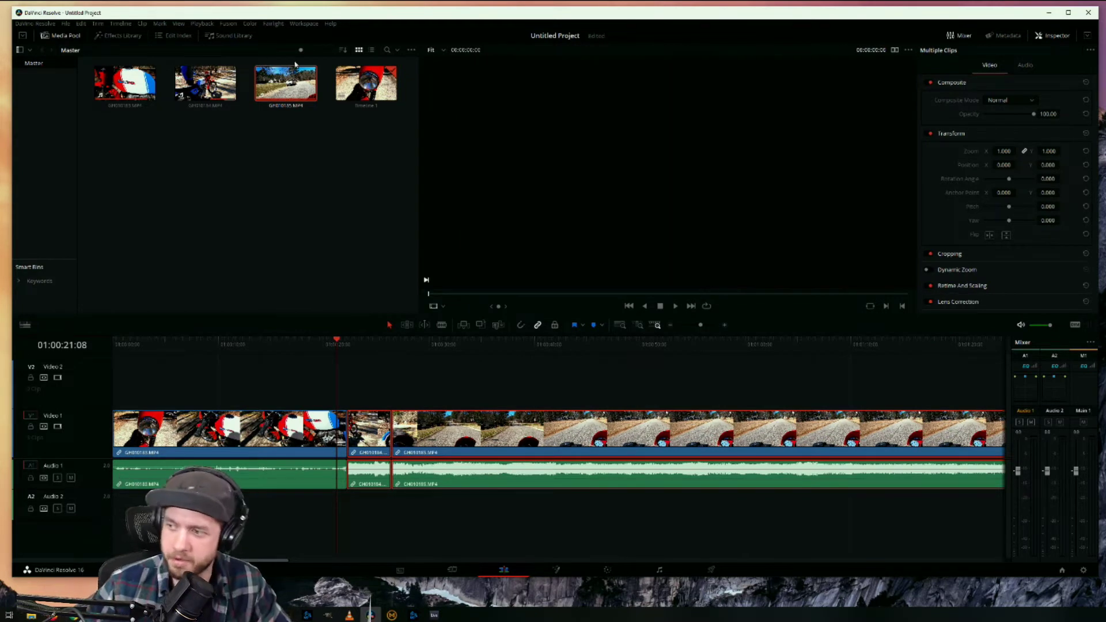
pyautogui.click(118, 36)
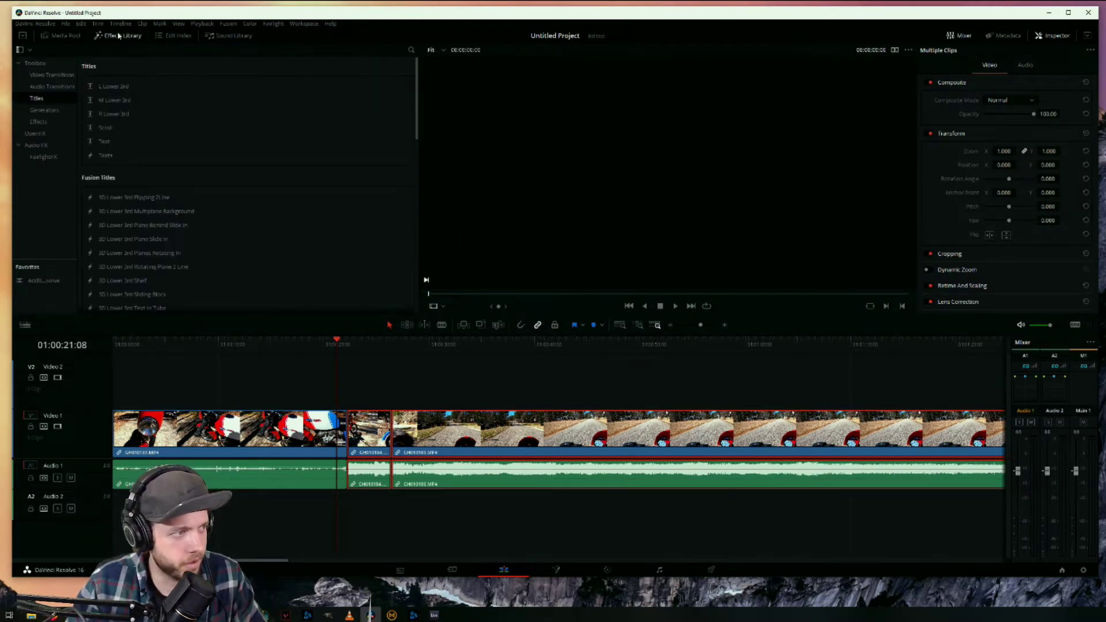
pyautogui.click(49, 75)
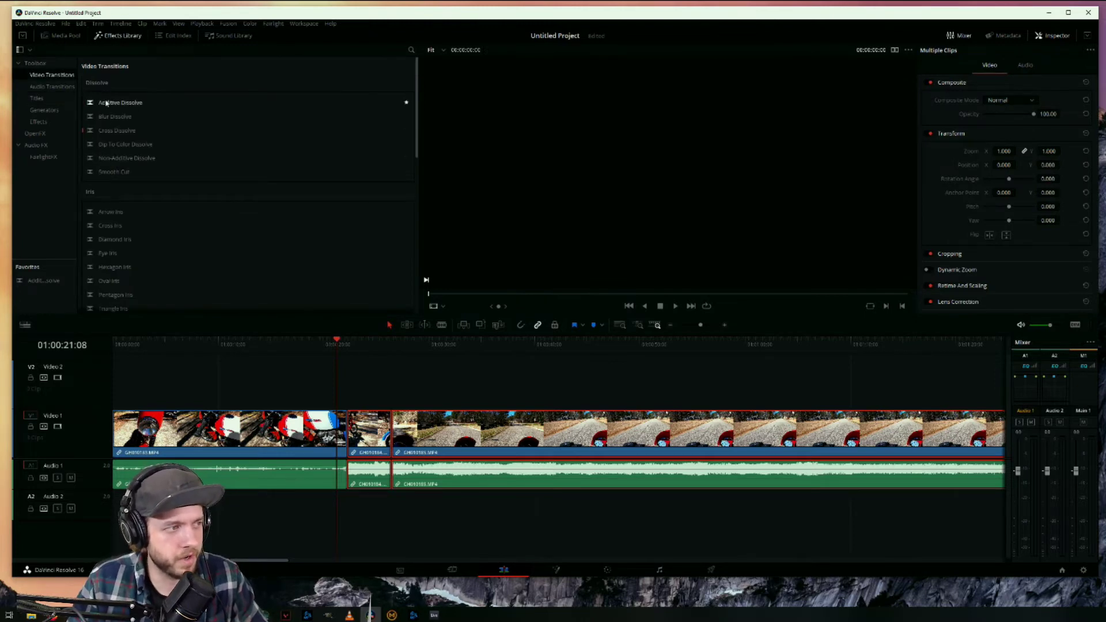
pyautogui.moveTo(107, 102); pyautogui.dragTo(133, 103)
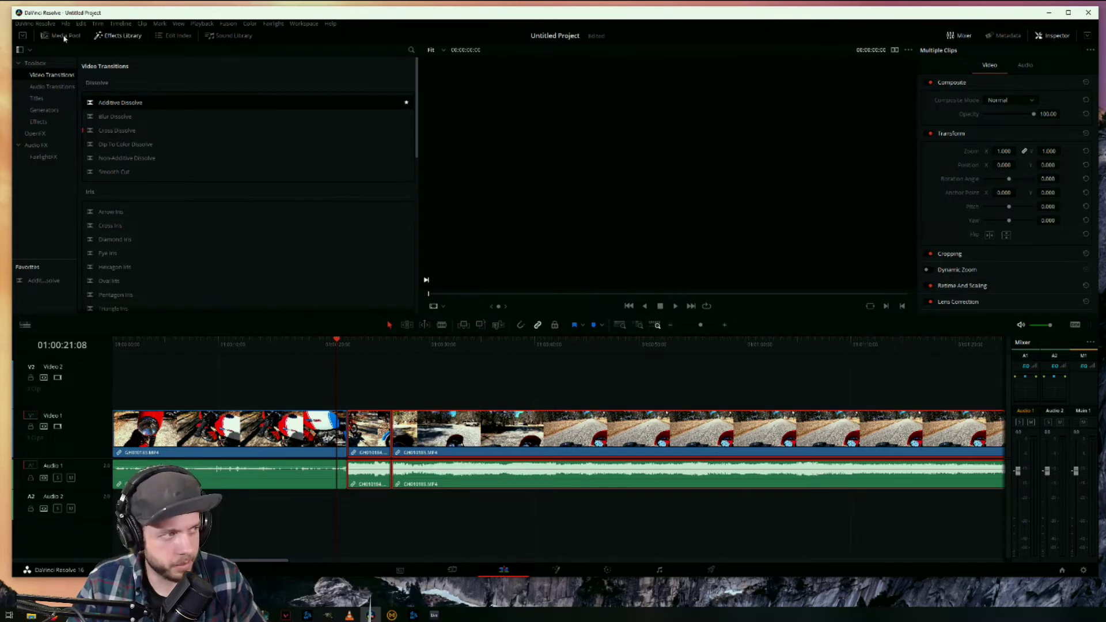
pyautogui.click(62, 36)
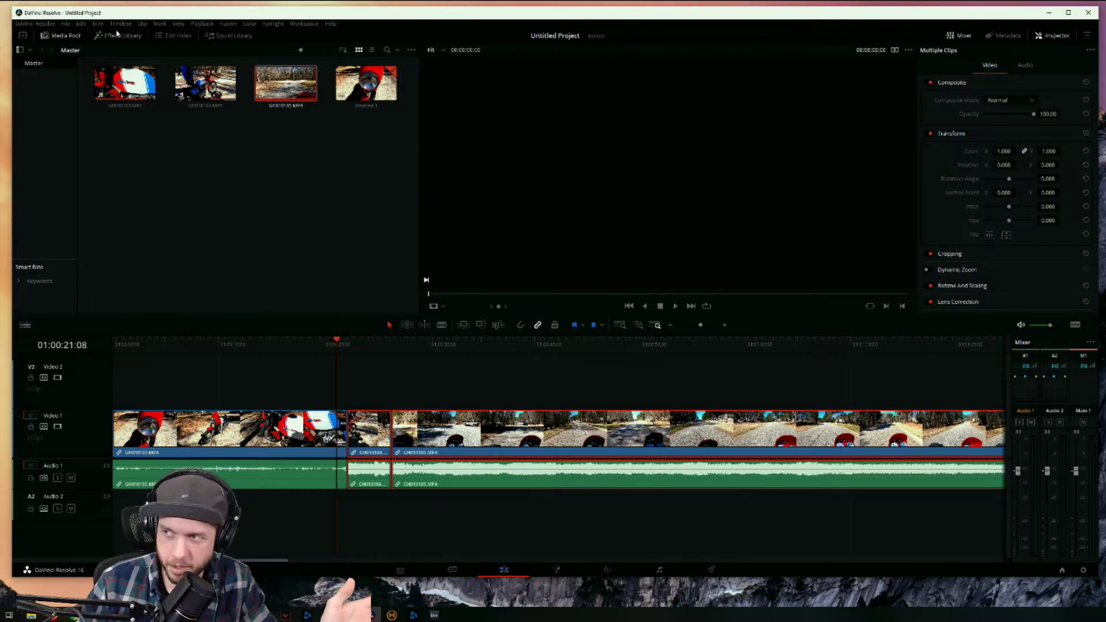
pyautogui.click(121, 38)
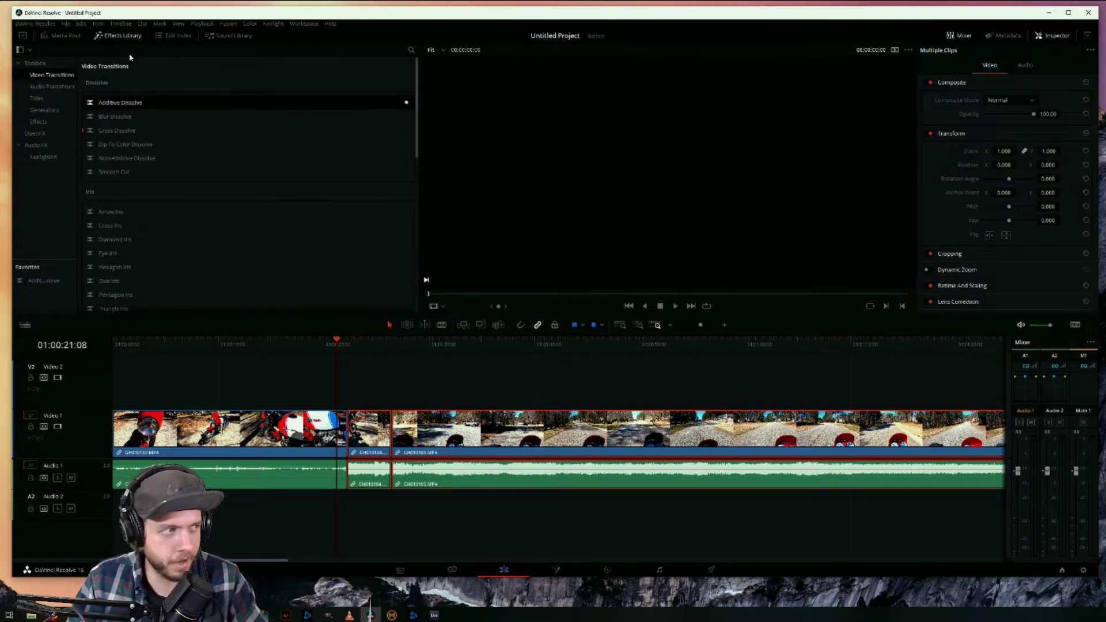
pyautogui.scroll(-1, 156, 244)
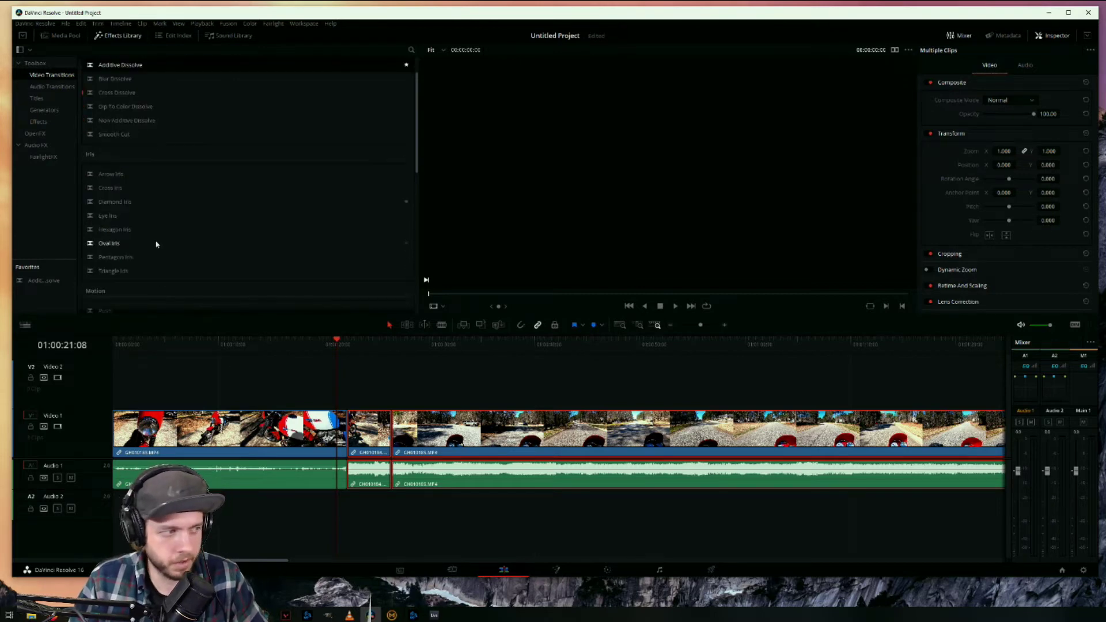
pyautogui.scroll(1, 161, 239)
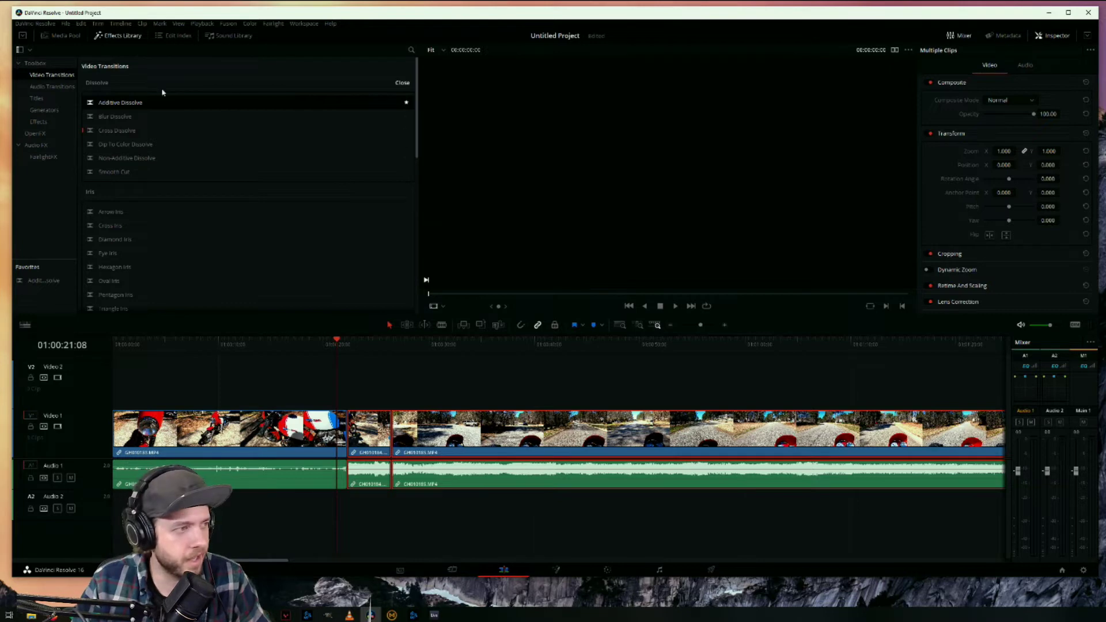
pyautogui.moveTo(132, 106); pyautogui.dragTo(346, 430)
pyautogui.moveTo(134, 106); pyautogui.dragTo(395, 447)
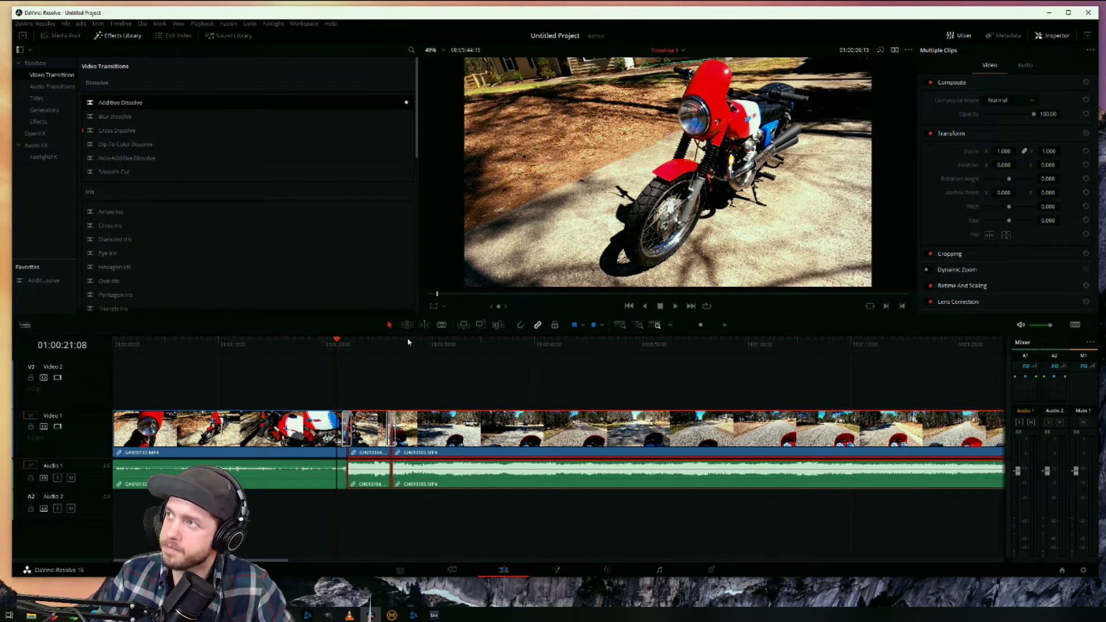
# Lengthen the Additive Dissolve between the first clip and GH010184 to 32 frames.
pyautogui.click(726, 324)
pyautogui.click(726, 327)
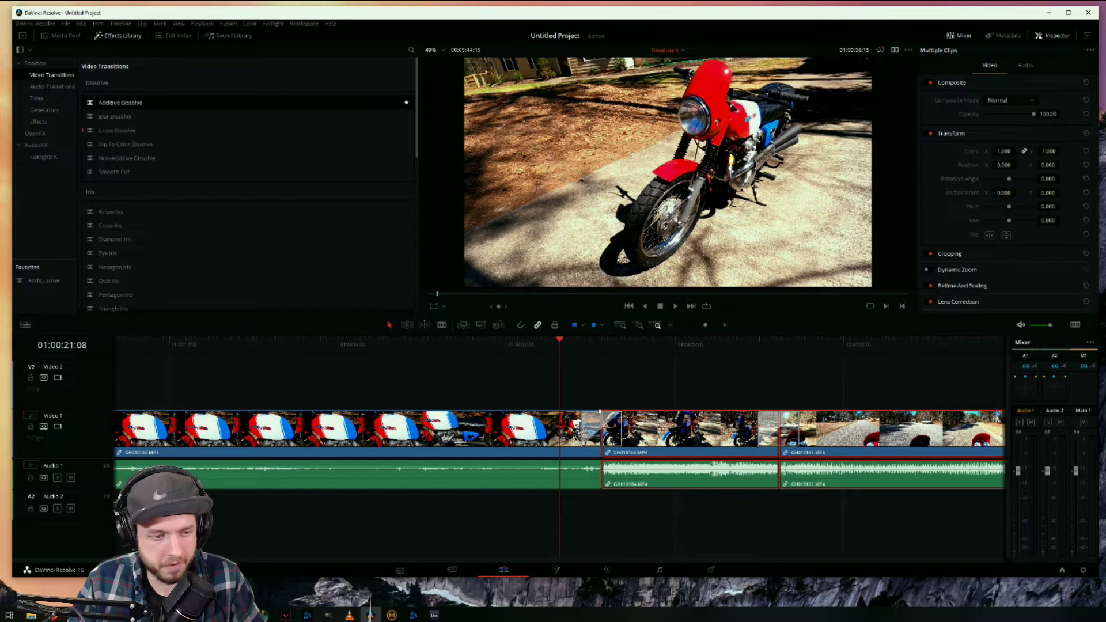
pyautogui.moveTo(582, 429)
pyautogui.mouseDown()
pyautogui.moveTo(537, 429)
pyautogui.moveTo(580, 429)
pyautogui.mouseUp()
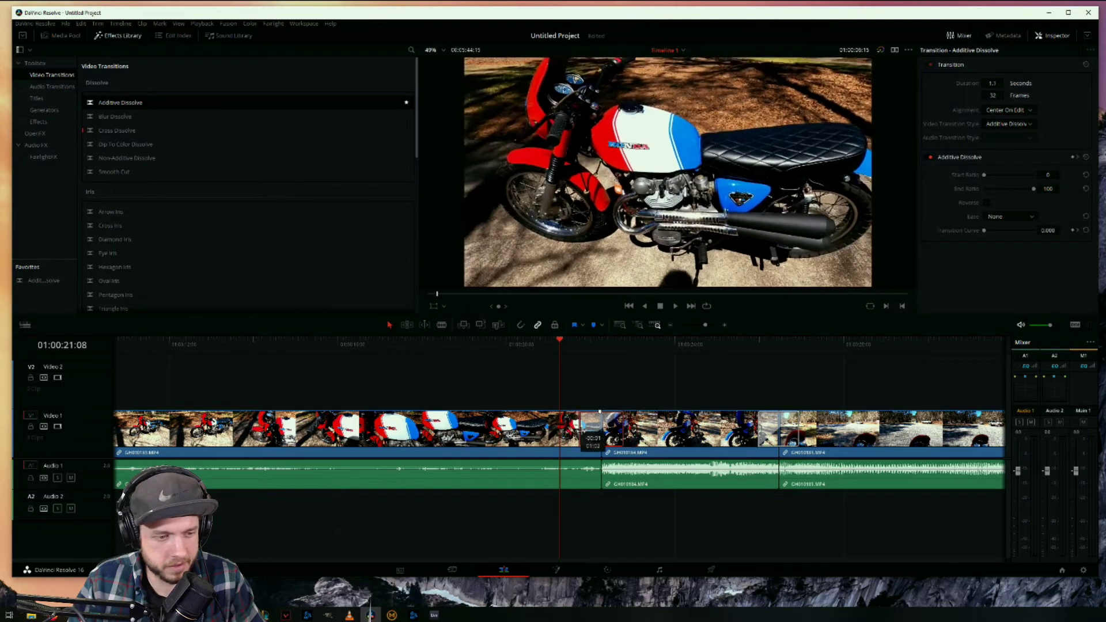
# Play back the timeline around the Additive Dissolve between the first clip and GH010184 to check the transition.
pyautogui.press('space')
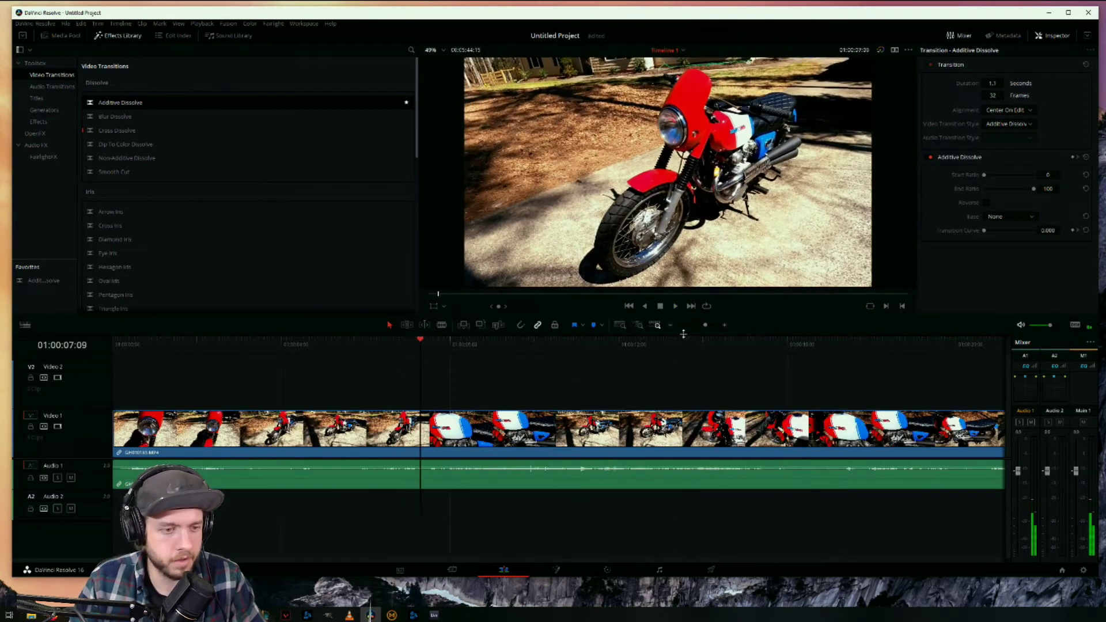
pyautogui.scroll(-4, 496, 352)
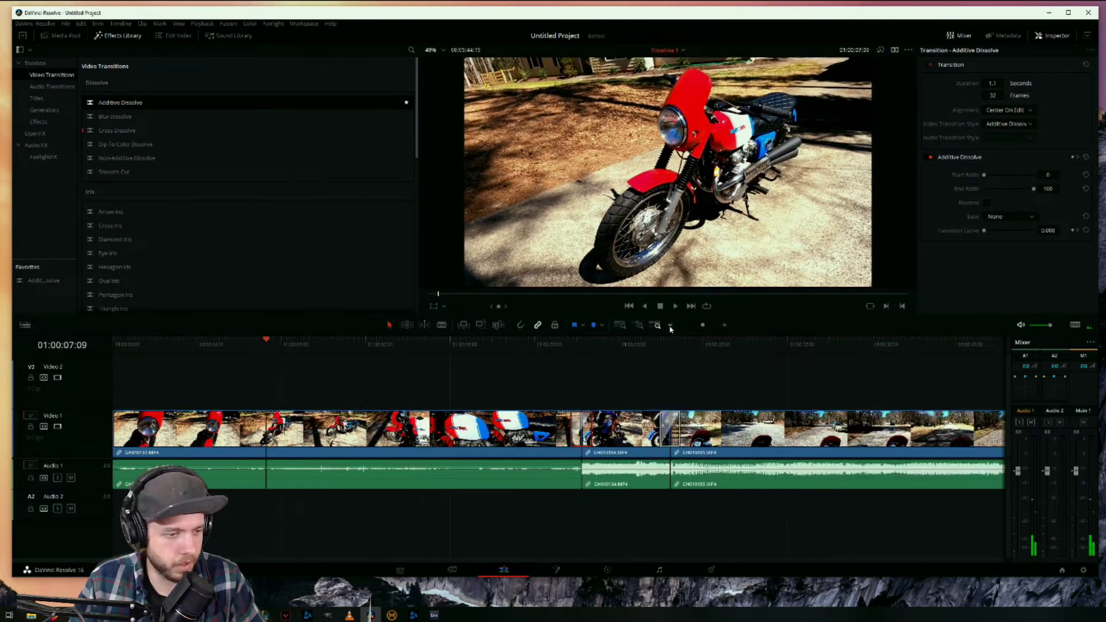
pyautogui.click(338, 341)
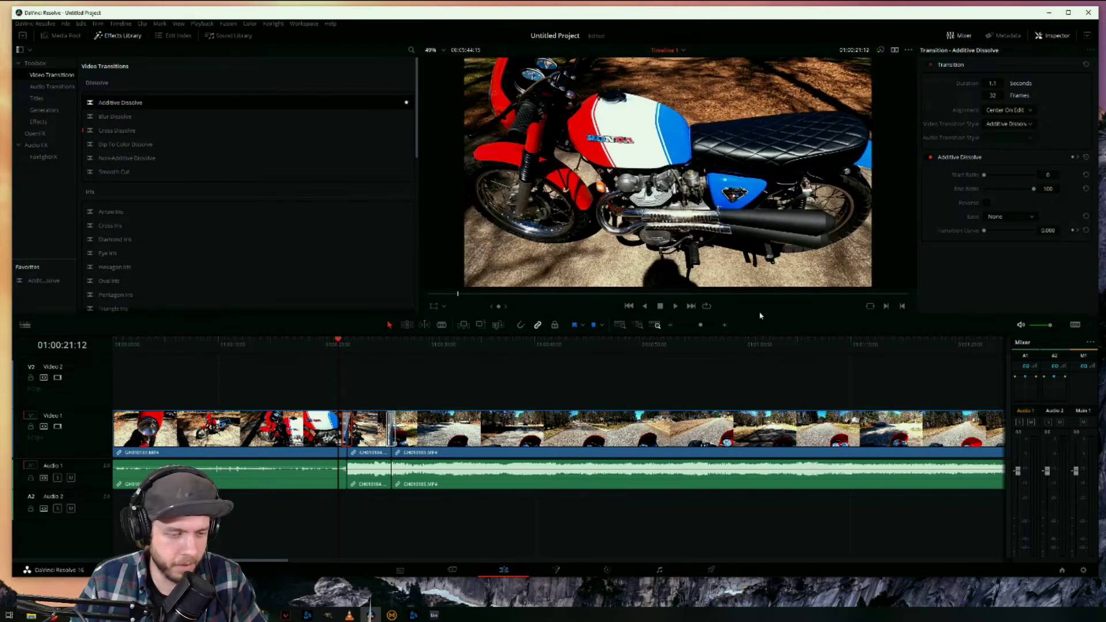
pyautogui.click(725, 325)
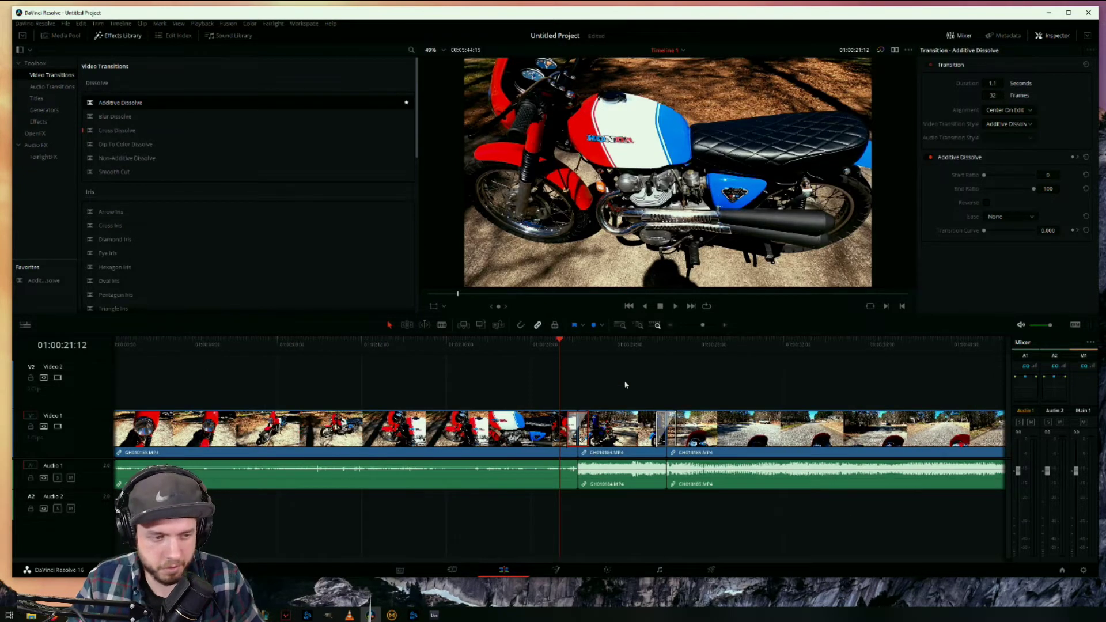
pyautogui.click(724, 326)
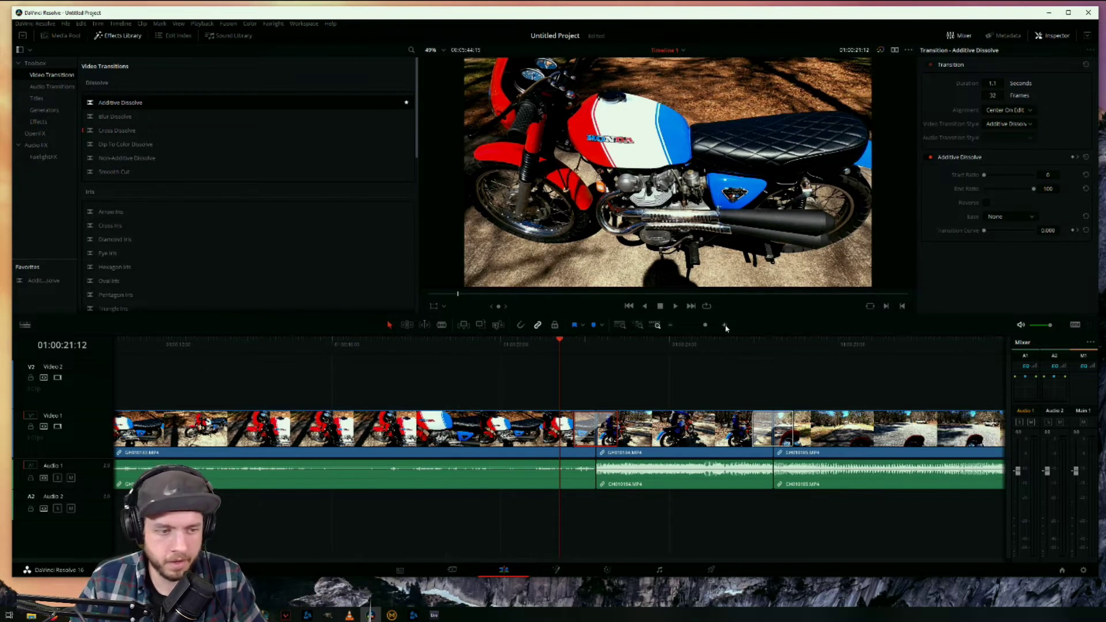
pyautogui.press('space')
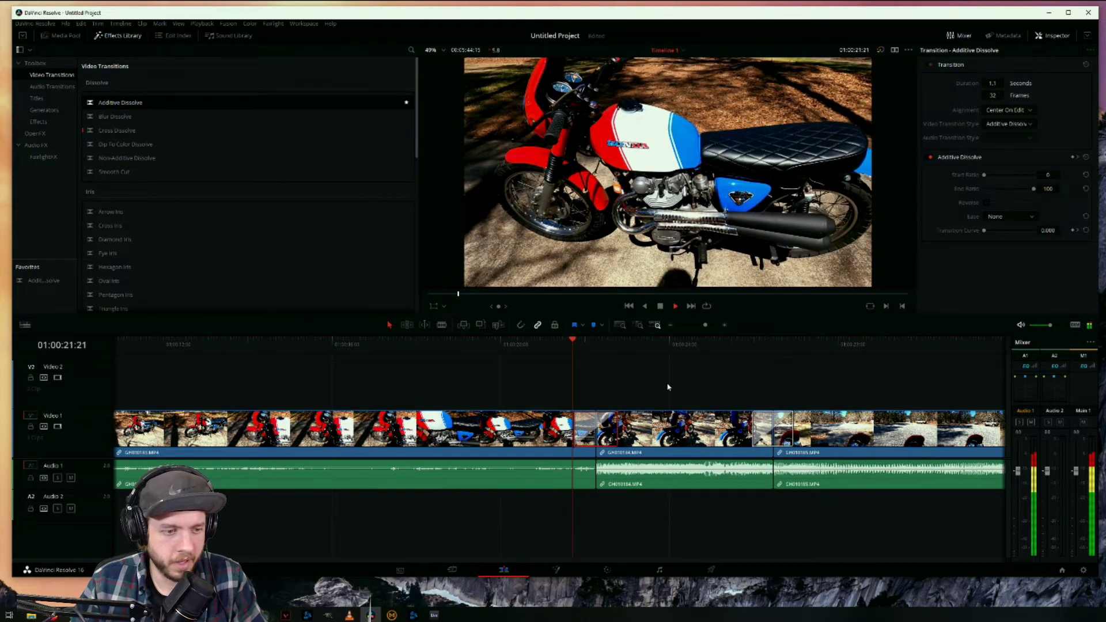
pyautogui.click(686, 335)
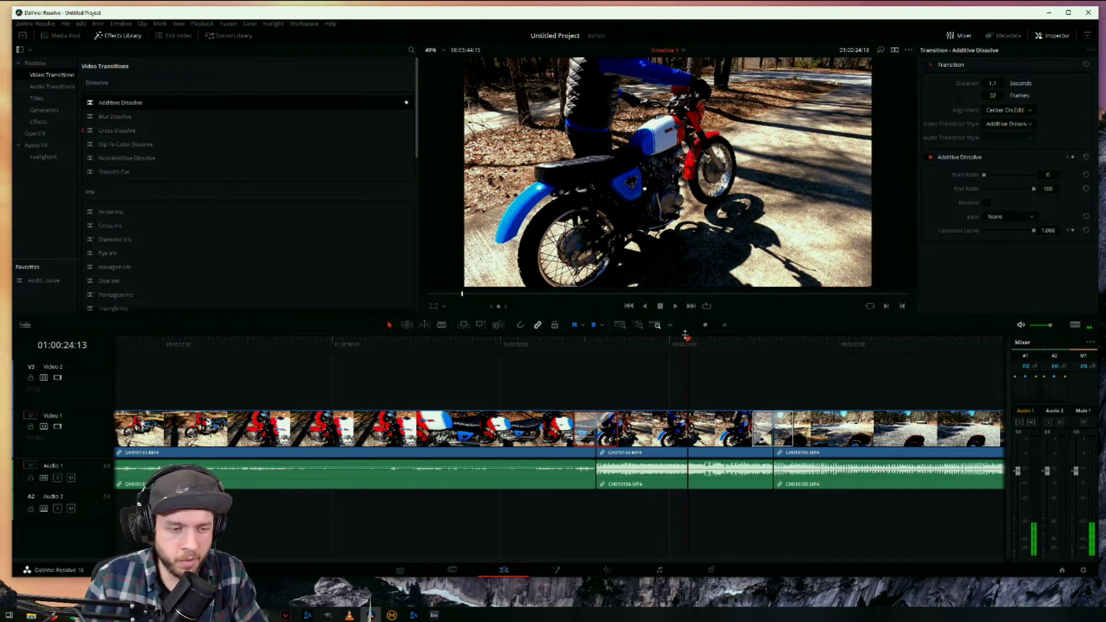
pyautogui.click(571, 340)
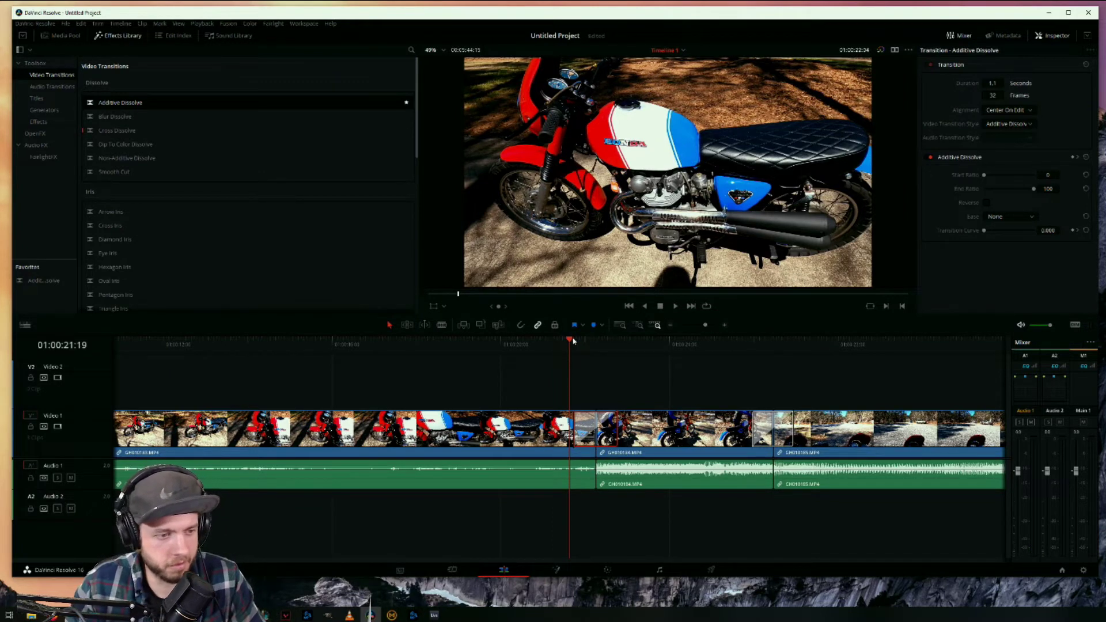
pyautogui.moveTo(573, 340); pyautogui.dragTo(554, 341)
pyautogui.press('space')
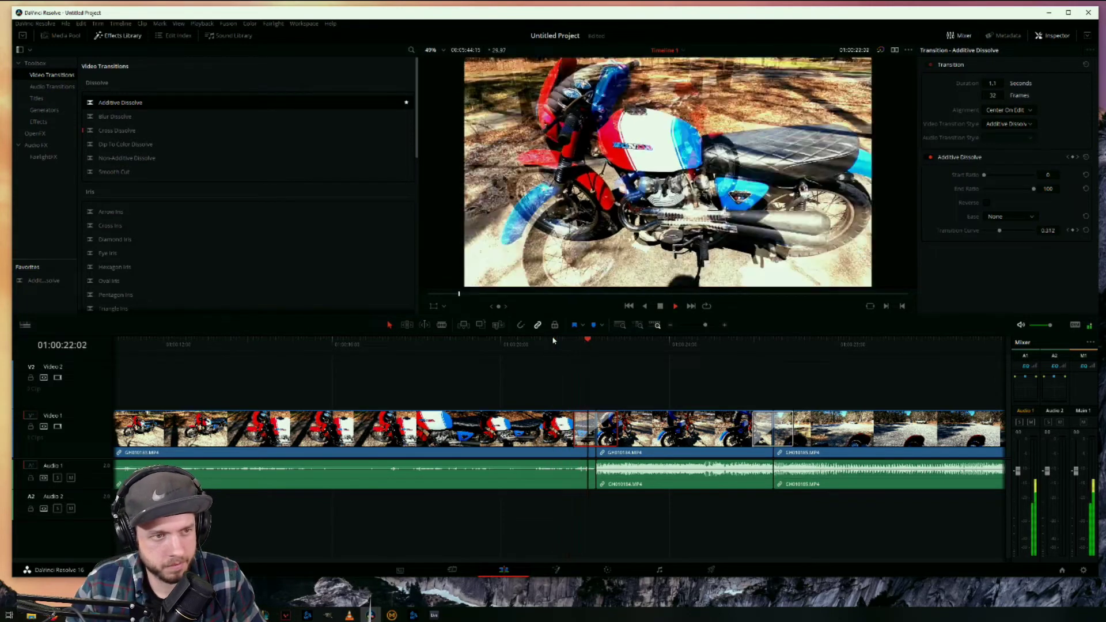
pyautogui.press('space')
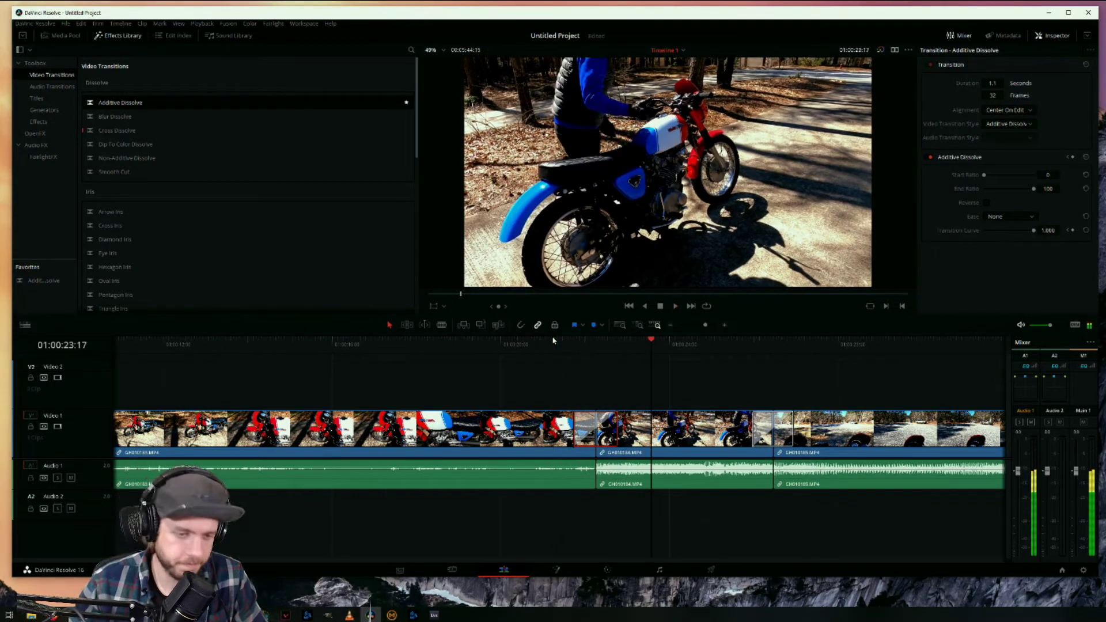
# Play through the Additive Dissolve between GH010184 and GH010185 and lengthen that transition to 54 frames.
pyautogui.moveTo(654, 341); pyautogui.dragTo(718, 341)
pyautogui.press('space')
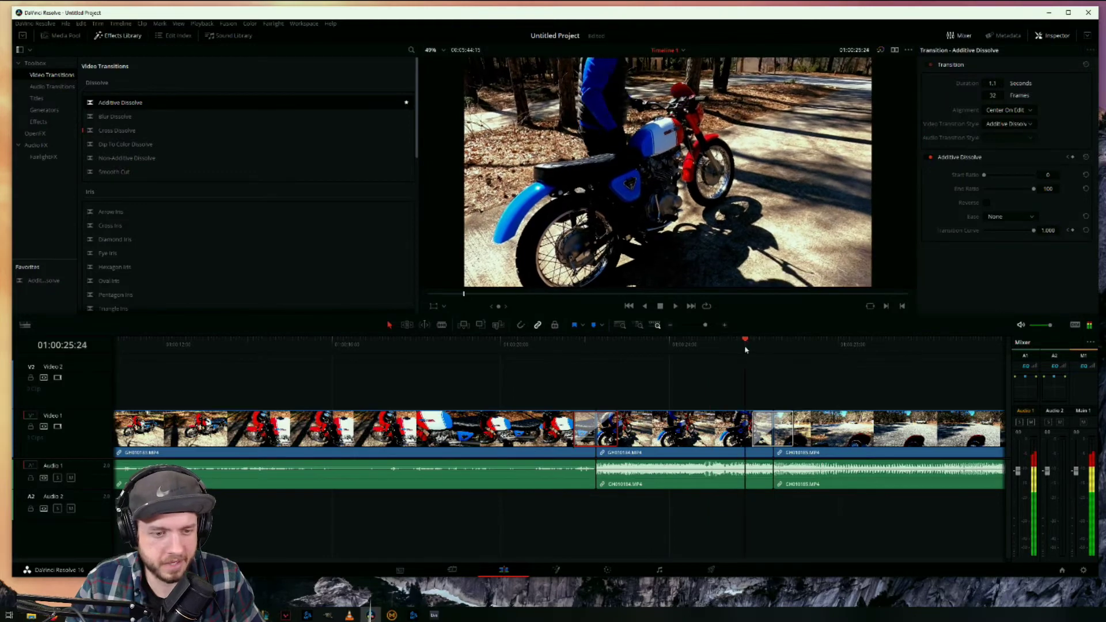
pyautogui.press('space')
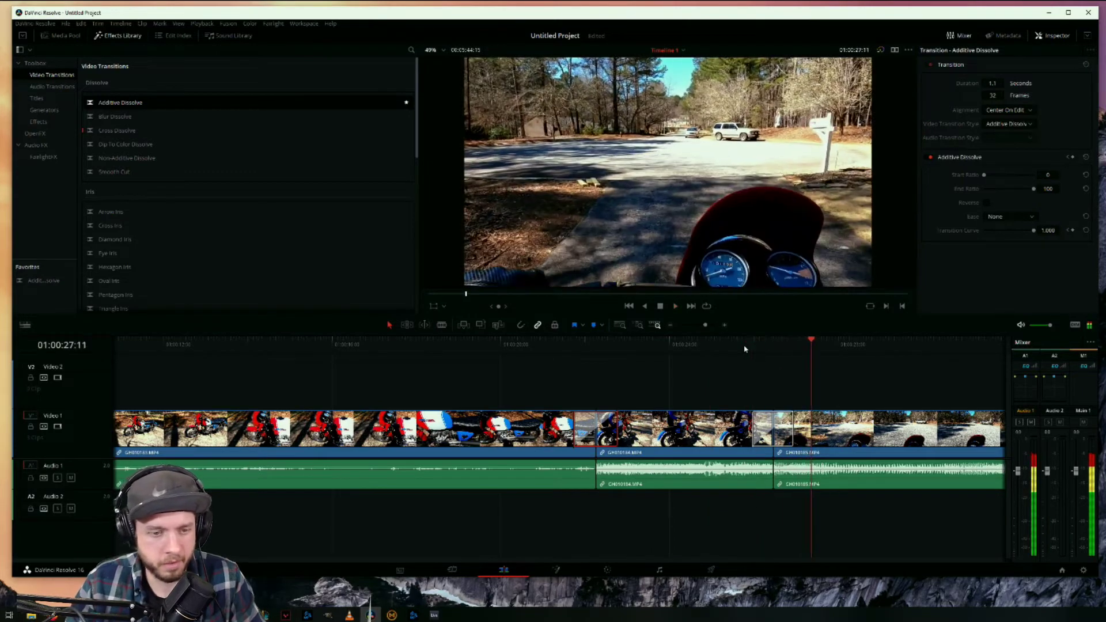
pyautogui.moveTo(755, 432); pyautogui.dragTo(736, 433)
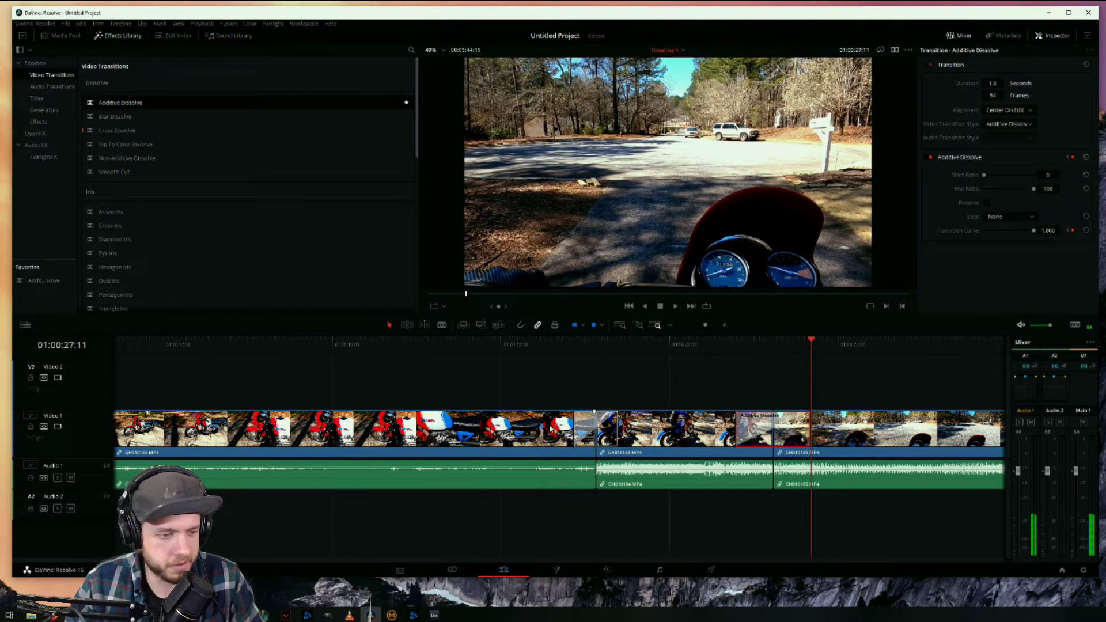
# Lengthen the Additive Dissolve between the first clip and GH010184 to 50 frames and play through both transitions.
pyautogui.click(574, 427)
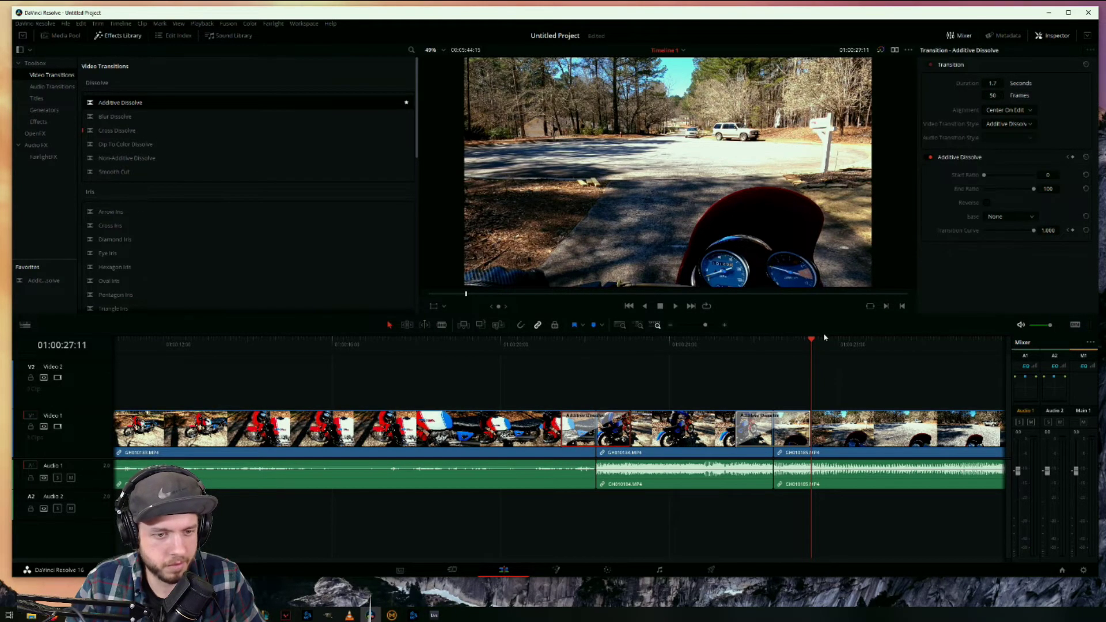
pyautogui.moveTo(812, 344); pyautogui.dragTo(555, 353)
pyautogui.press('space')
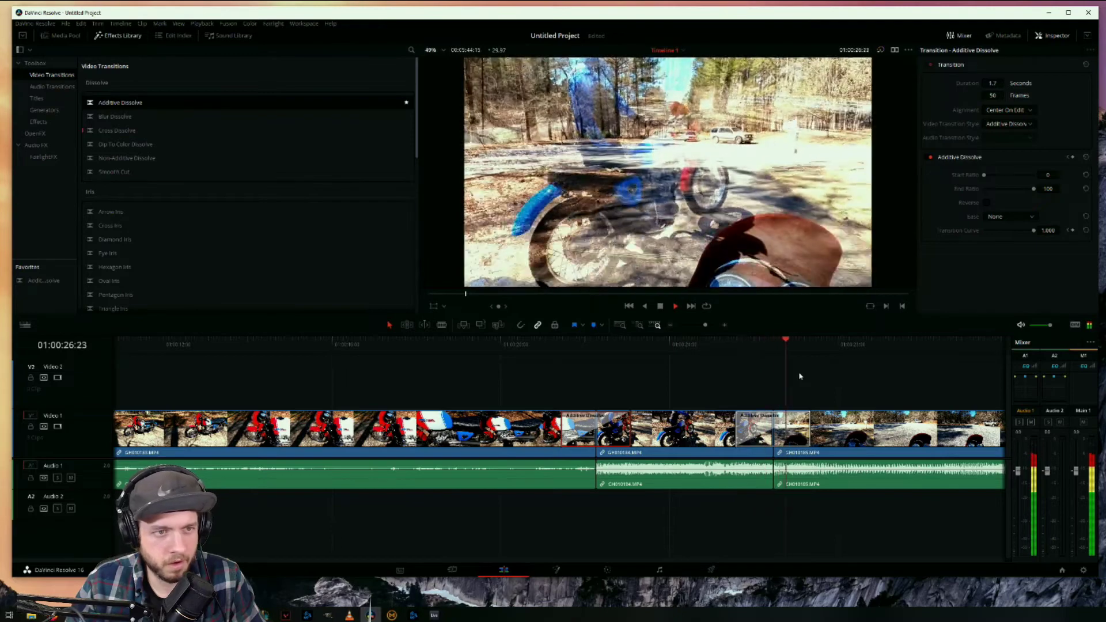
pyautogui.press('space')
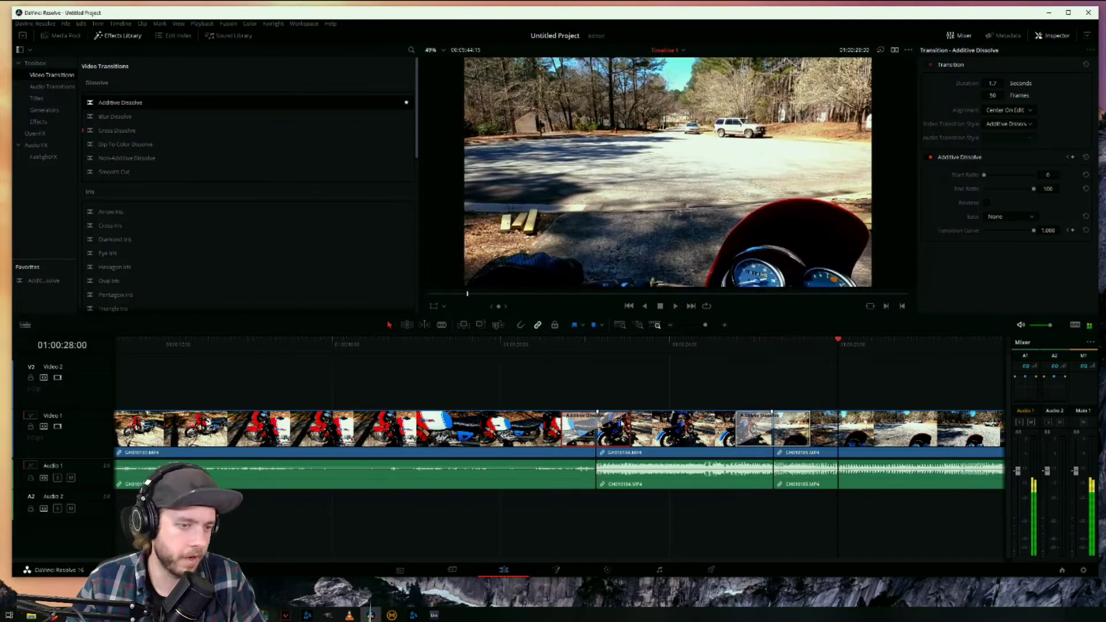
# Cut the GH010185 clip at 01:02:34:24 and delete the part after the cut.
pyautogui.click(705, 326)
pyautogui.moveTo(705, 326); pyautogui.dragTo(696, 326)
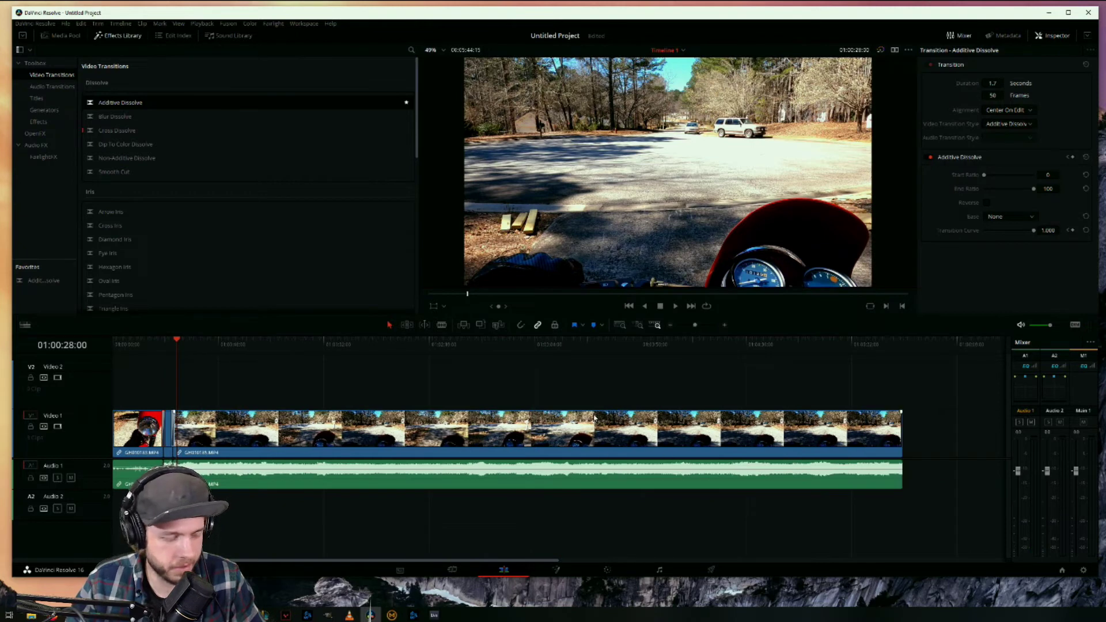
pyautogui.click(538, 344)
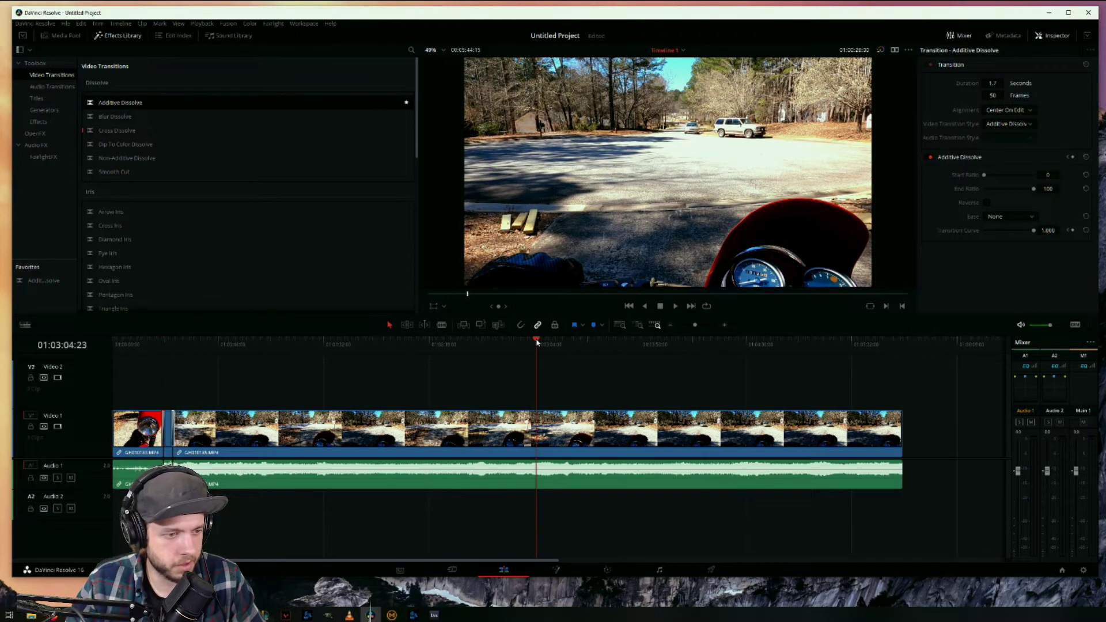
pyautogui.click(468, 345)
pyautogui.press('b')
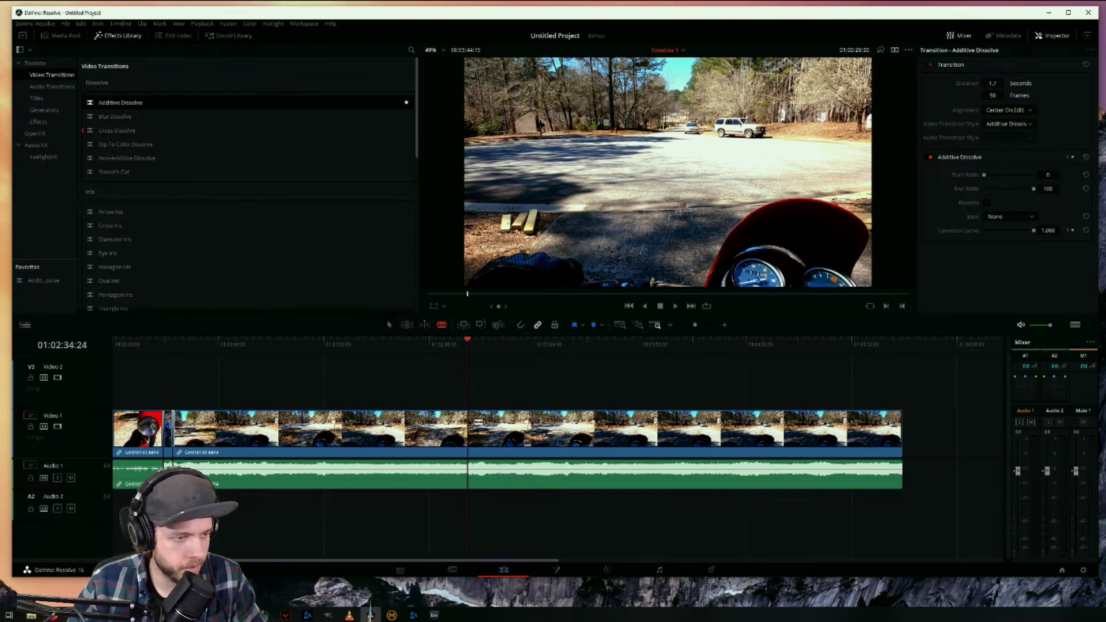
pyautogui.click(469, 433)
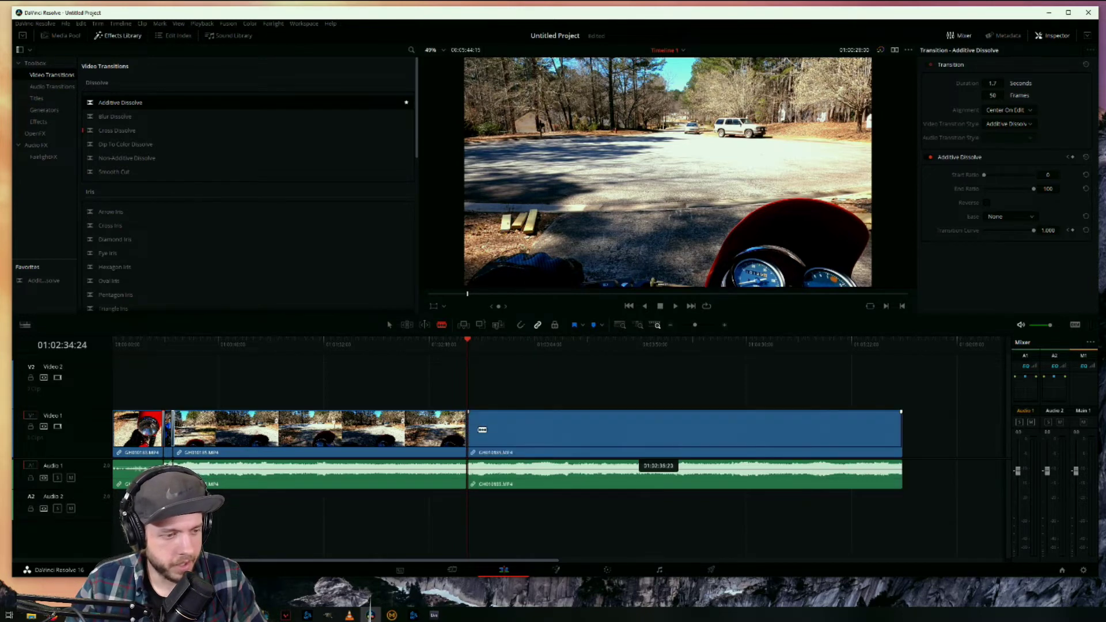
pyautogui.press('a')
pyautogui.click(518, 438)
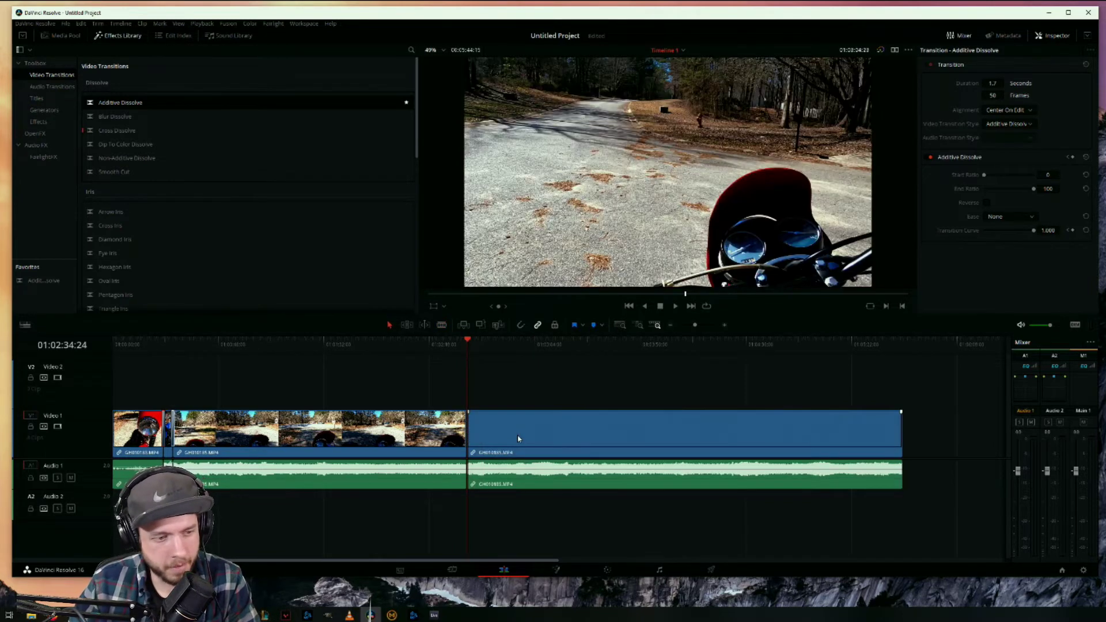
pyautogui.press('Delete')
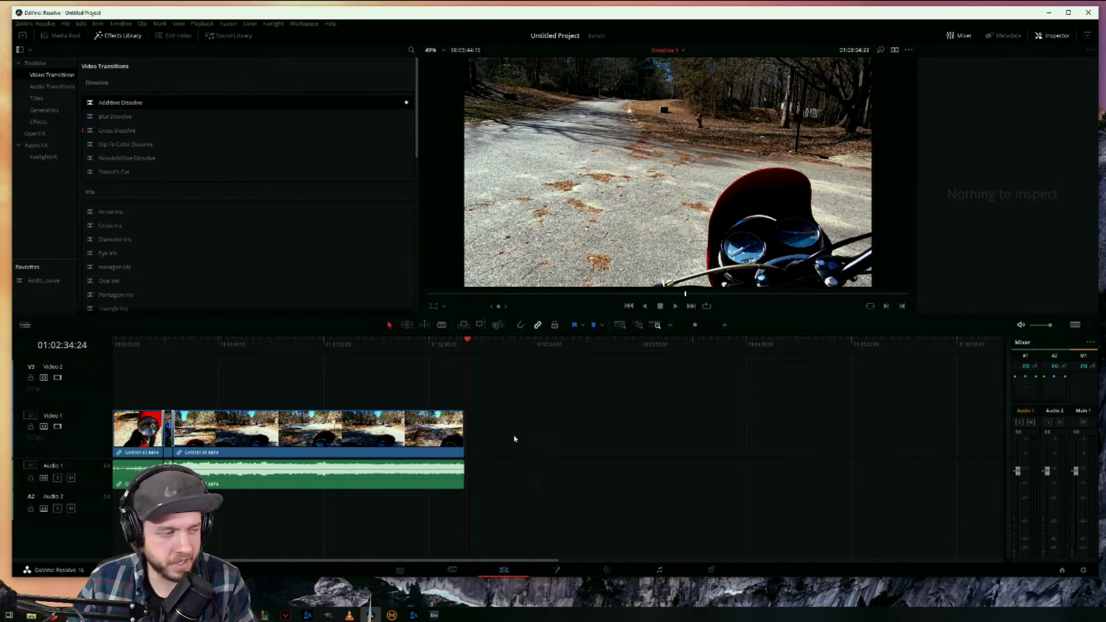
# Import the voice-over WAV file from the videos for class folder into the project's media pool.
pyautogui.press('Home')
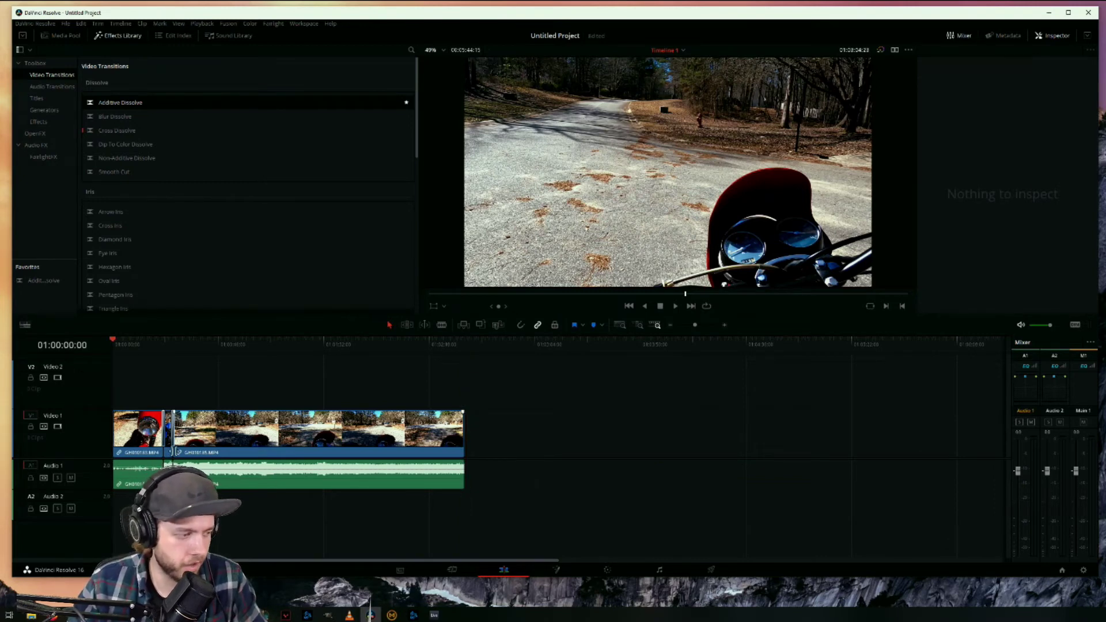
pyautogui.click(117, 462)
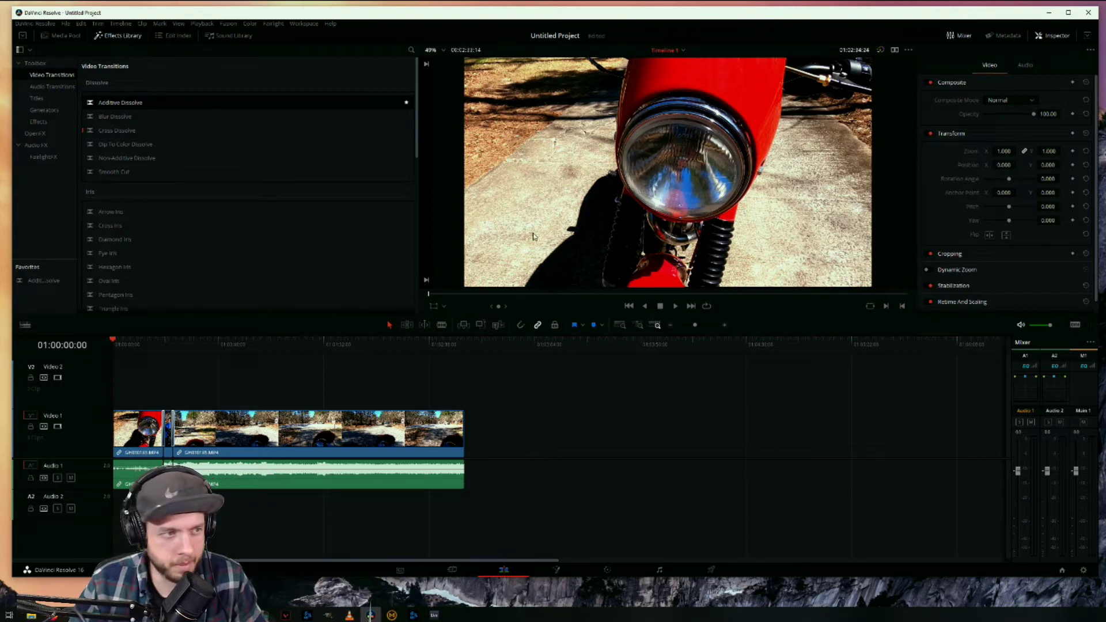
pyautogui.click(63, 37)
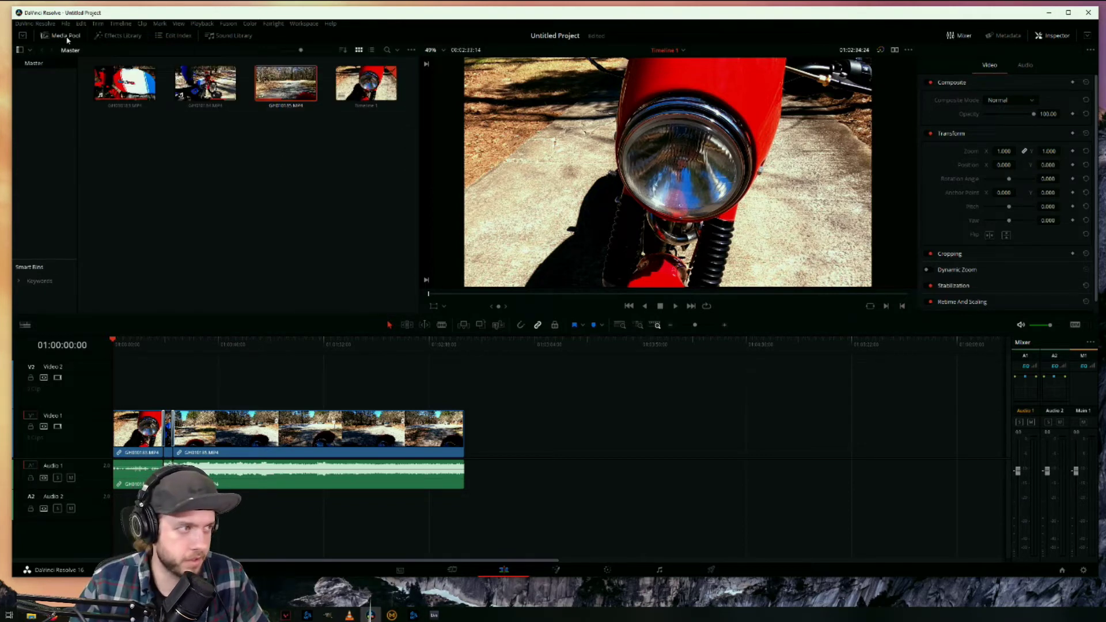
pyautogui.hotkey('alt', 'Tab')
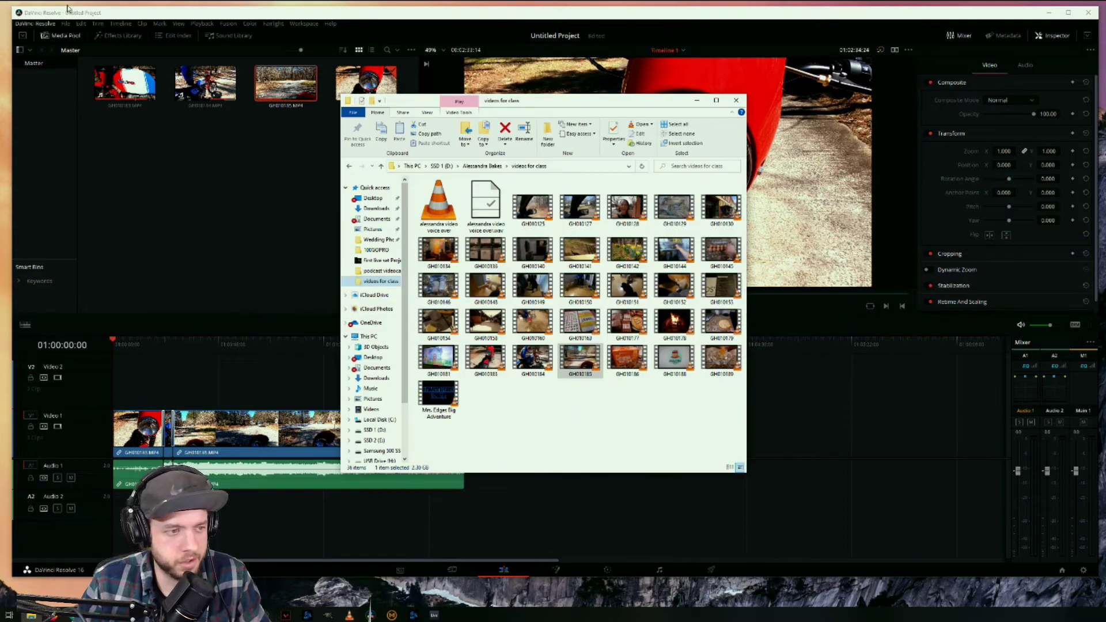
pyautogui.moveTo(582, 109); pyautogui.dragTo(908, 156)
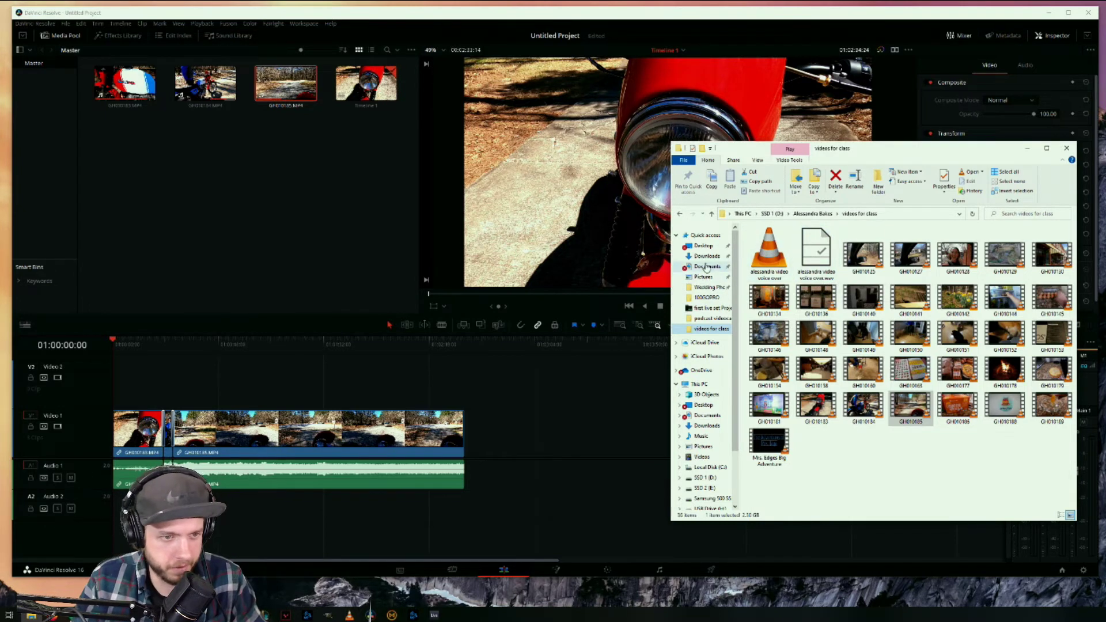
pyautogui.click(712, 318)
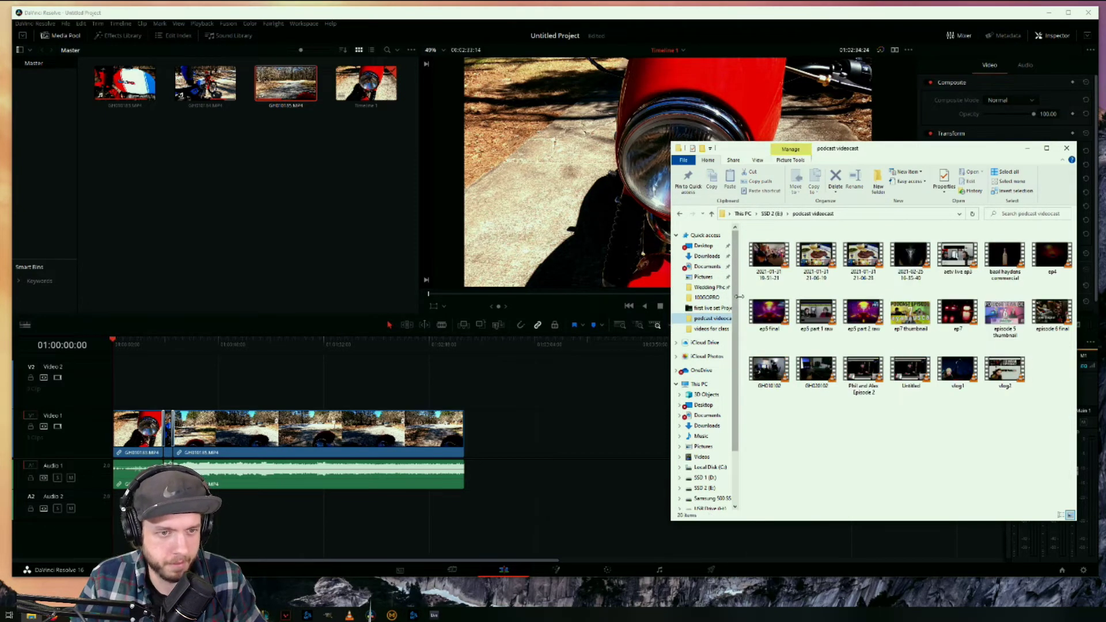
pyautogui.click(714, 330)
pyautogui.click(775, 266)
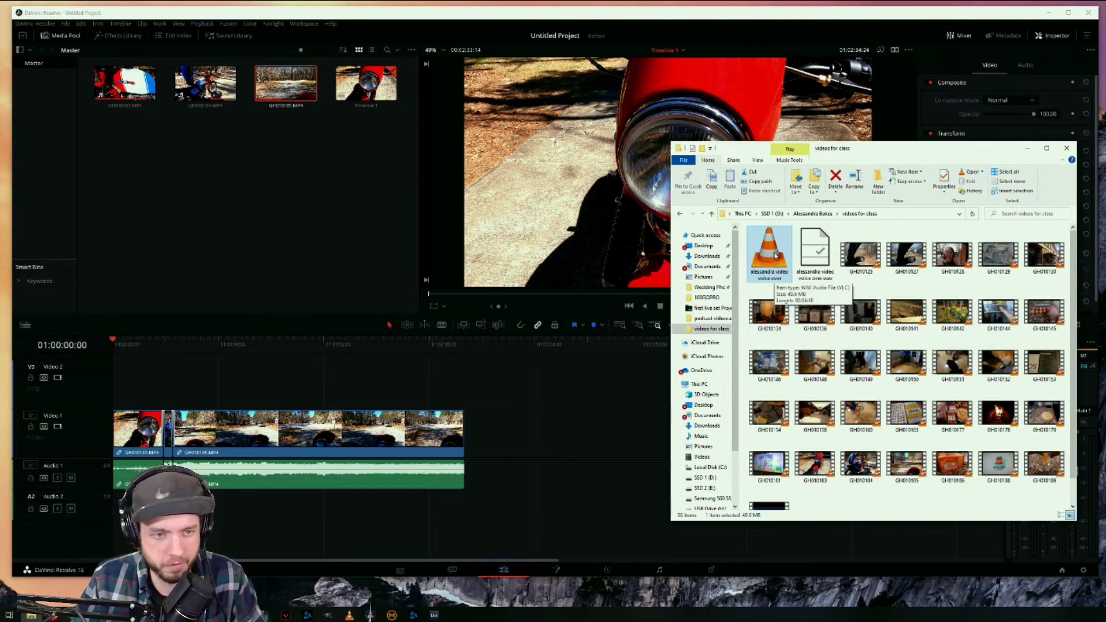
pyautogui.moveTo(815, 253); pyautogui.dragTo(314, 230)
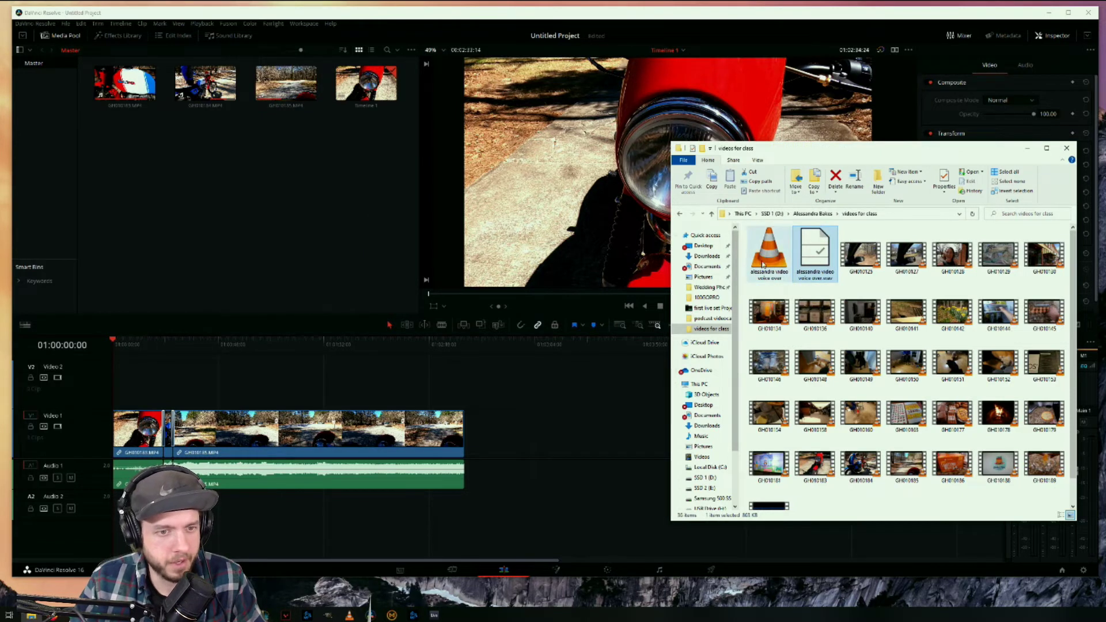
pyautogui.moveTo(769, 254); pyautogui.dragTo(515, 259)
# Place the voice-over clip on a new Audio 3 track near the timeline start and play it back with all mixer channels shown.
pyautogui.click(122, 86)
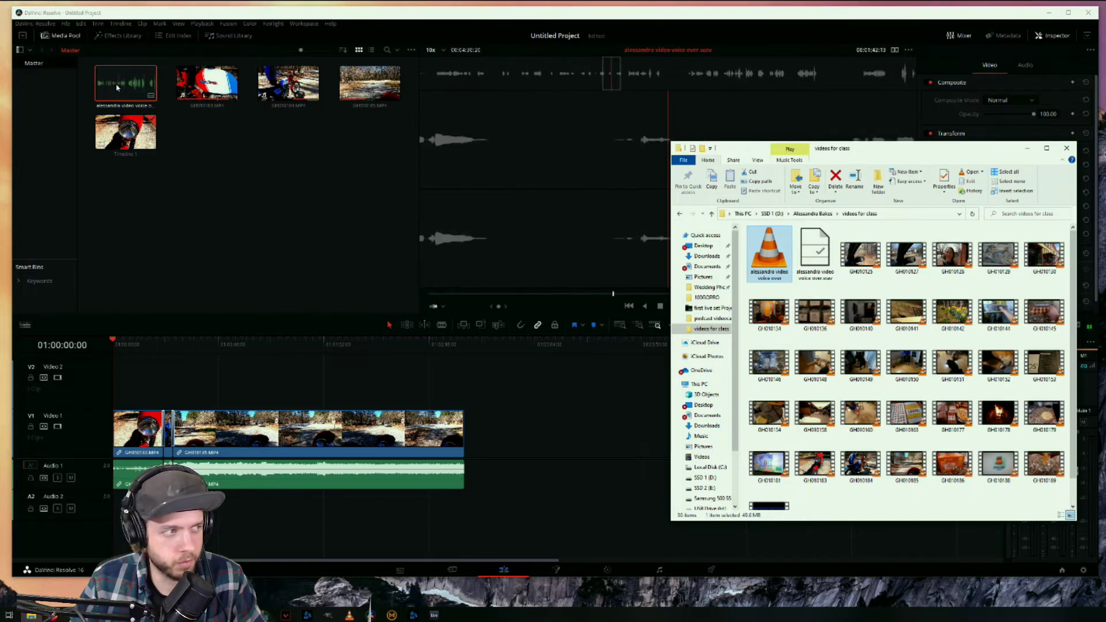
pyautogui.moveTo(122, 93); pyautogui.dragTo(121, 543)
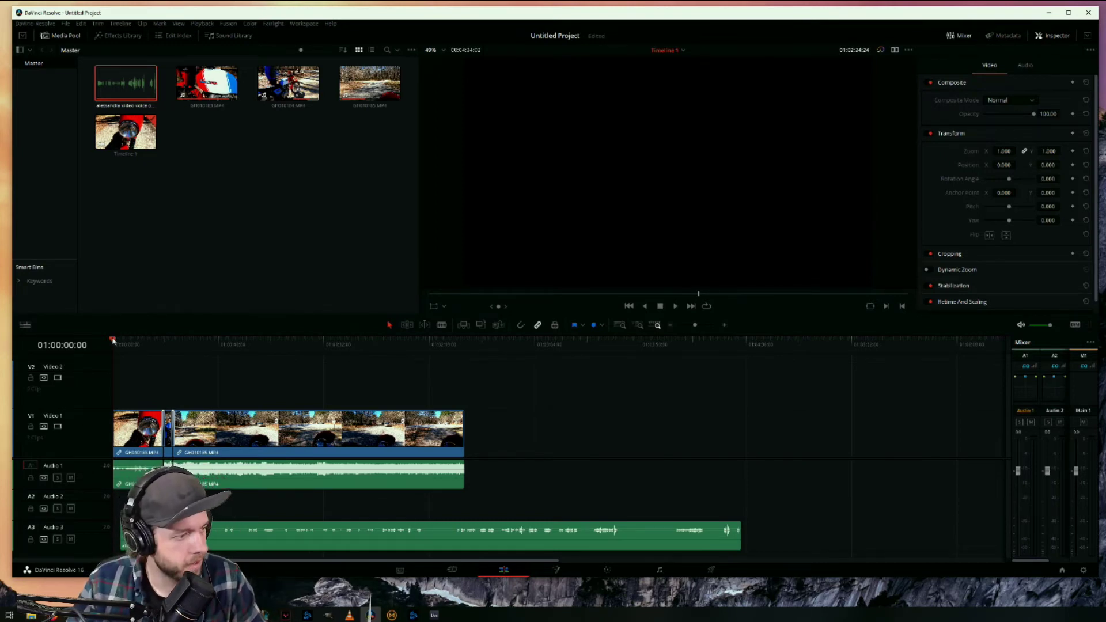
pyautogui.moveTo(113, 341); pyautogui.dragTo(136, 345)
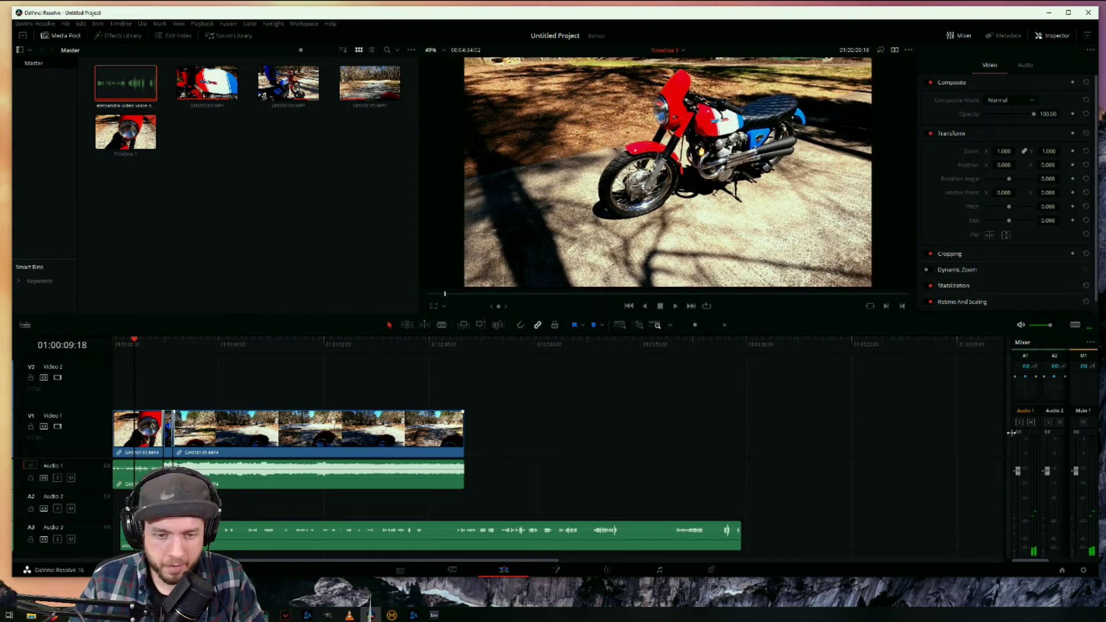
pyautogui.moveTo(1011, 433); pyautogui.dragTo(983, 432)
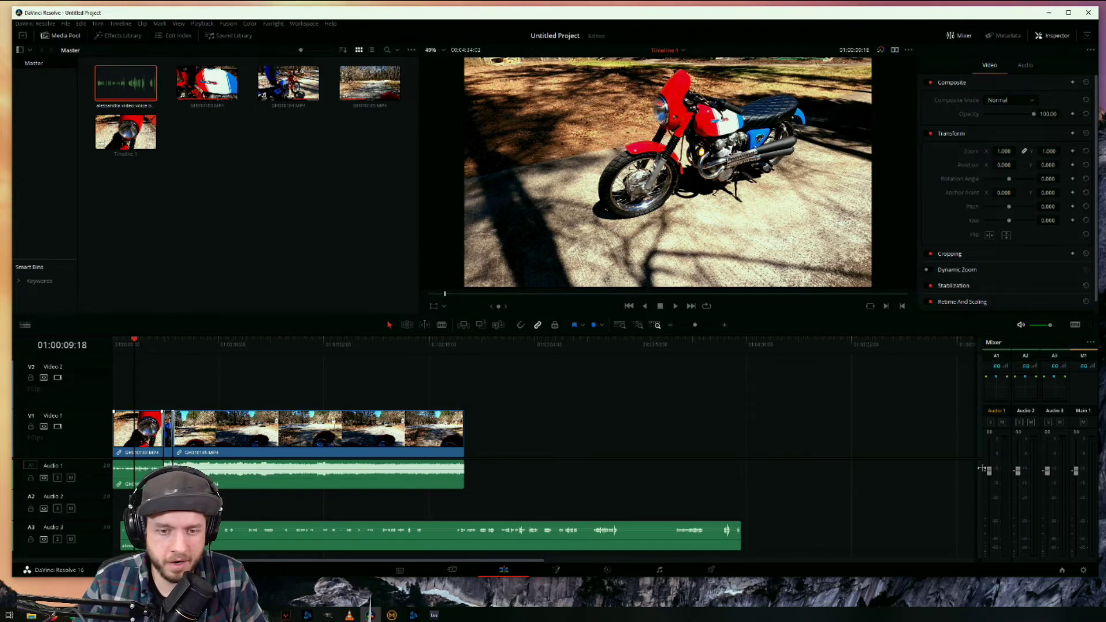
pyautogui.press('space')
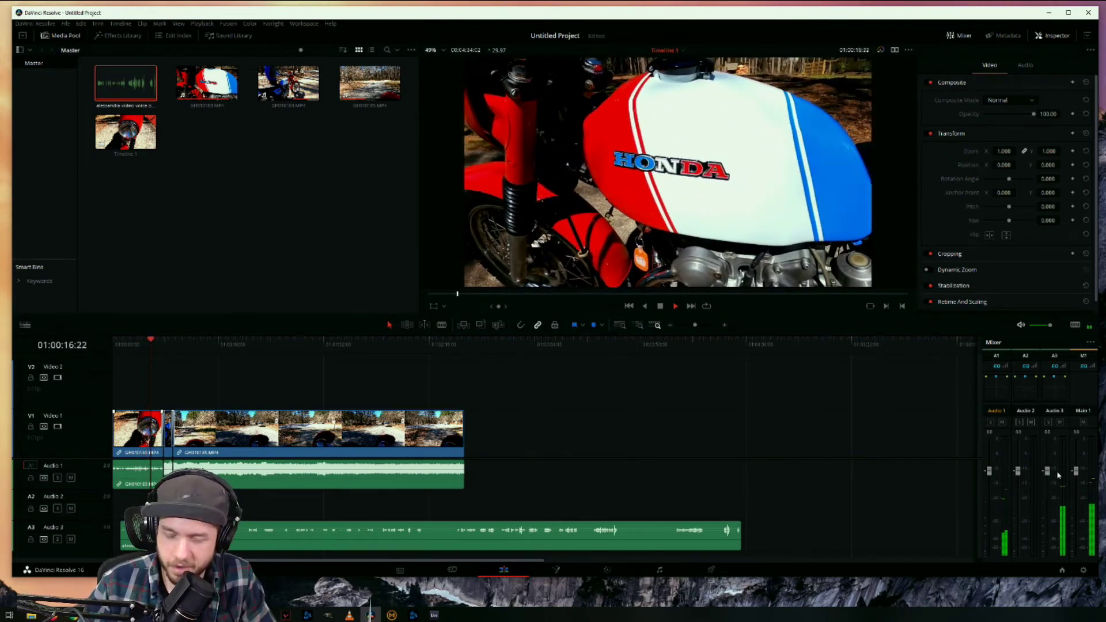
pyautogui.press('space')
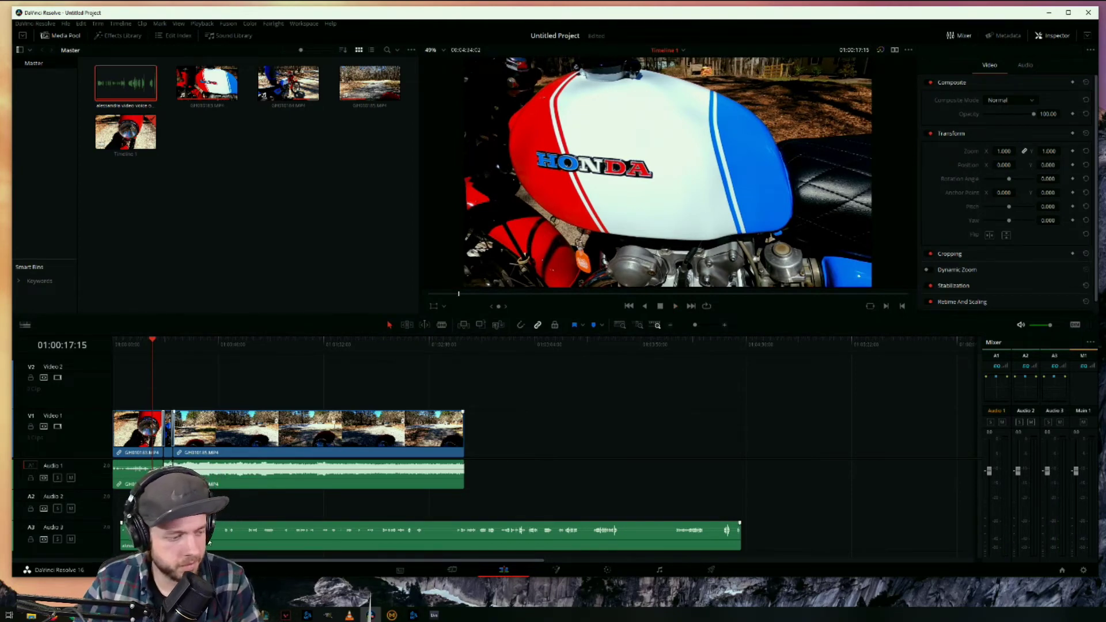
# Delete the voice-over clip from the Audio 3 track.
pyautogui.click(209, 543)
pyautogui.press('Delete')
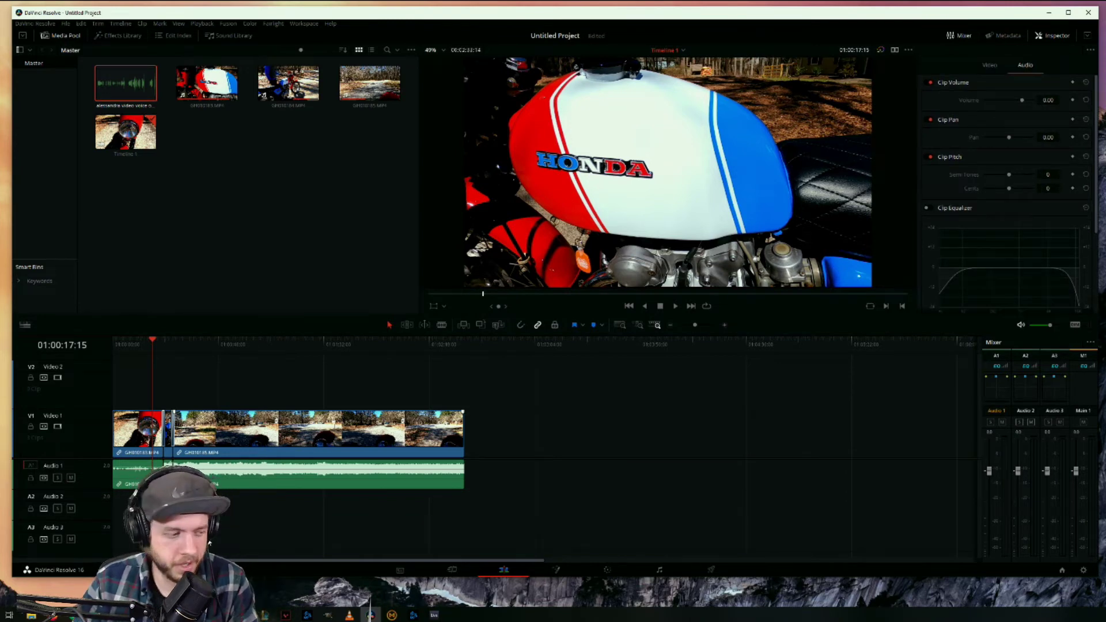
pyautogui.press('space')
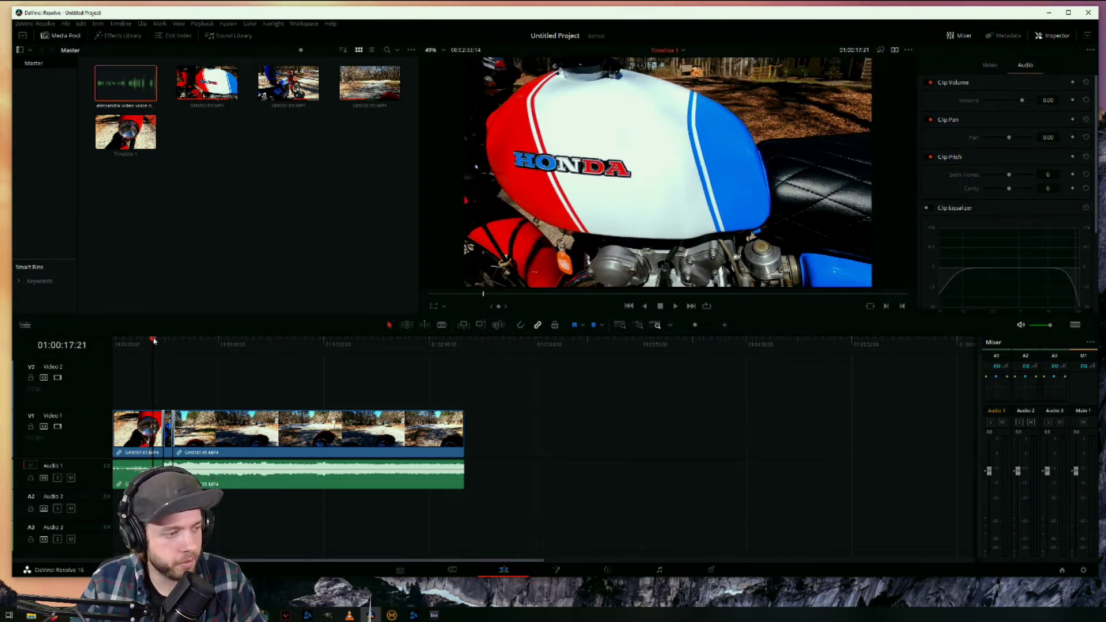
# Add a Text title on Video 1 just after the end of the GH010185 clip.
pyautogui.press('Home')
pyautogui.click(115, 36)
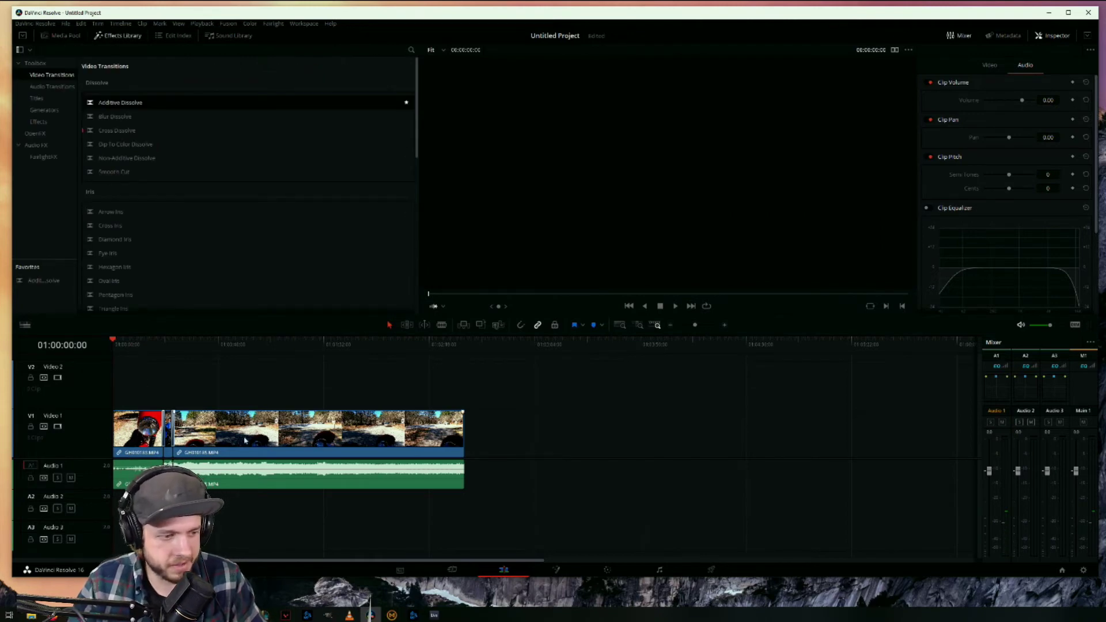
pyautogui.click(39, 99)
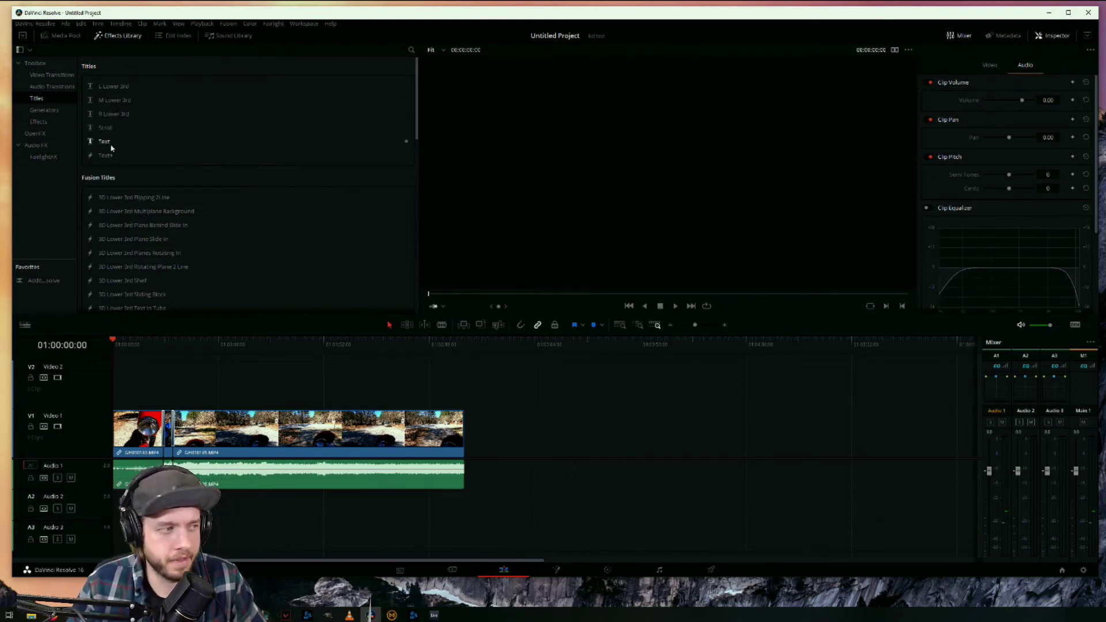
pyautogui.moveTo(102, 143); pyautogui.dragTo(466, 438)
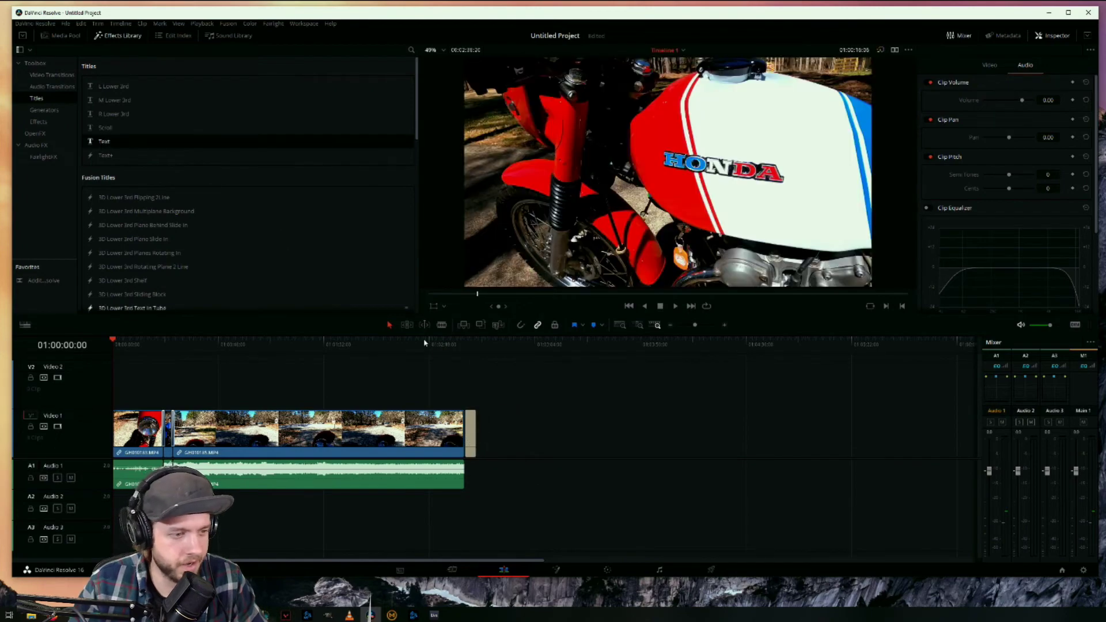
# Play the timeline from the end of the GH010185 clip into the title to check how it appears.
pyautogui.click(458, 344)
pyautogui.press('space')
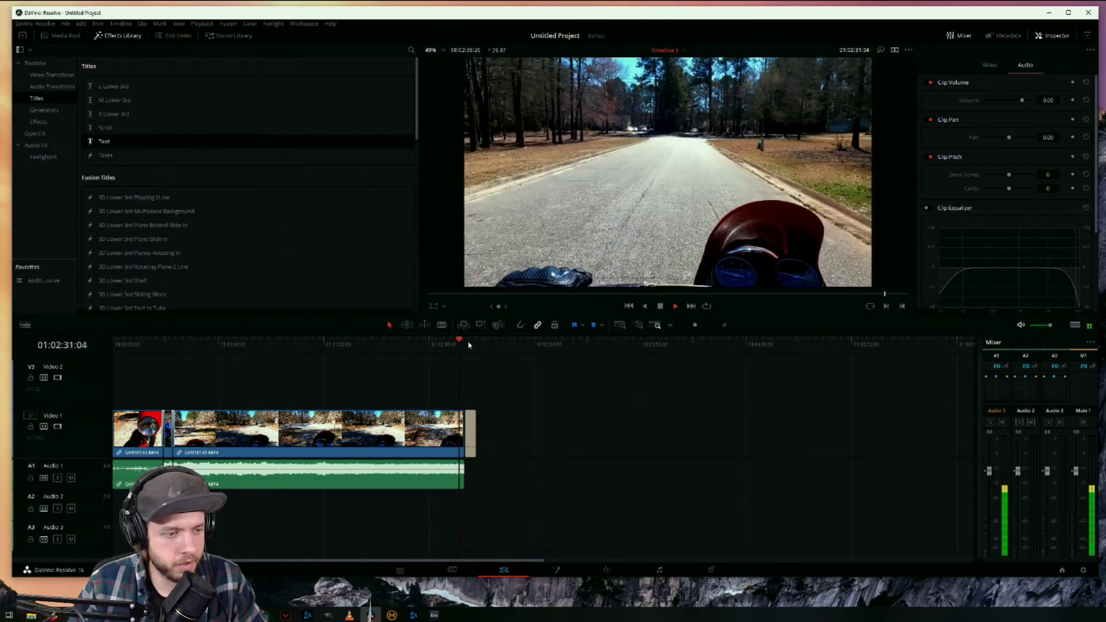
pyautogui.click(639, 325)
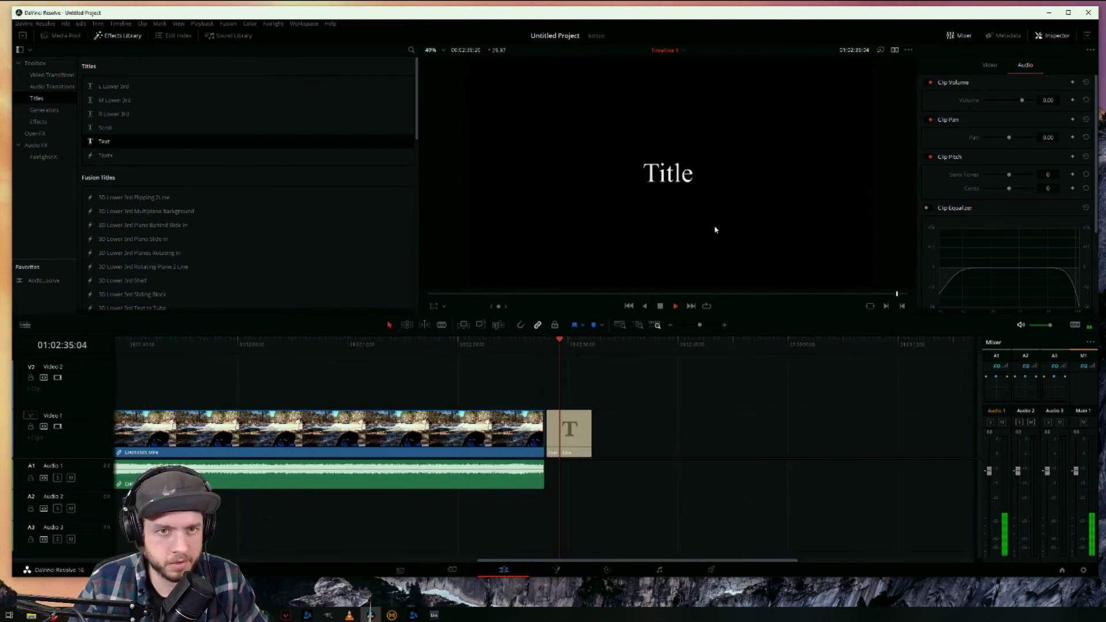
# Replace the title's default text with "This is a nice video".
pyautogui.click(583, 451)
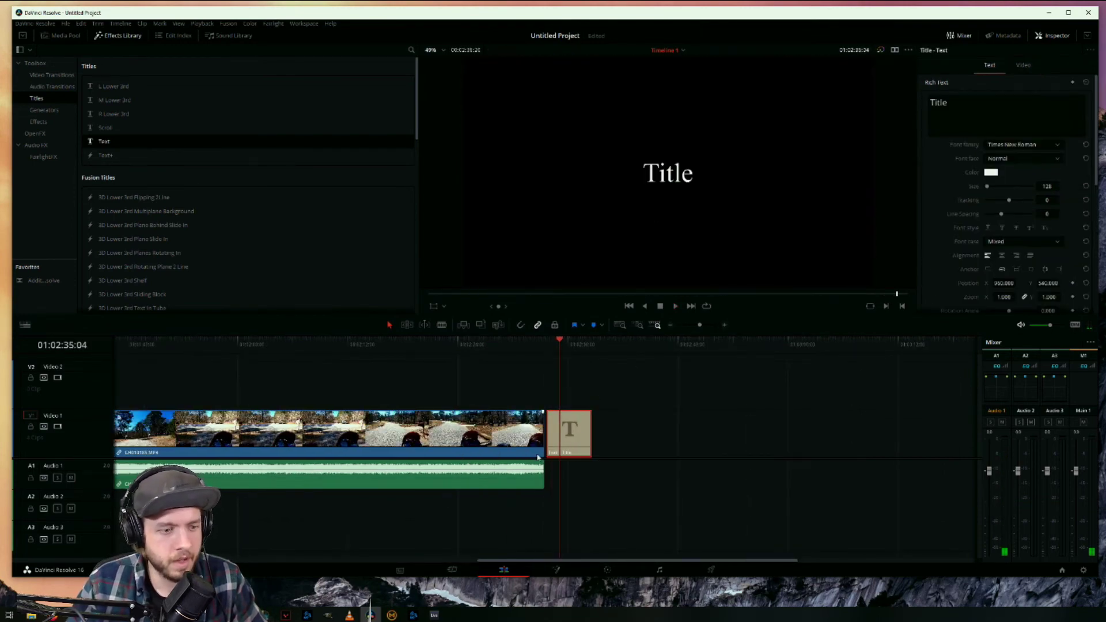
pyautogui.click(991, 109)
pyautogui.press('BackSpace')
pyautogui.press('BackSpace')
pyautogui.press('BackSpace')
pyautogui.press('BackSpace')
pyautogui.press('BackSpace')
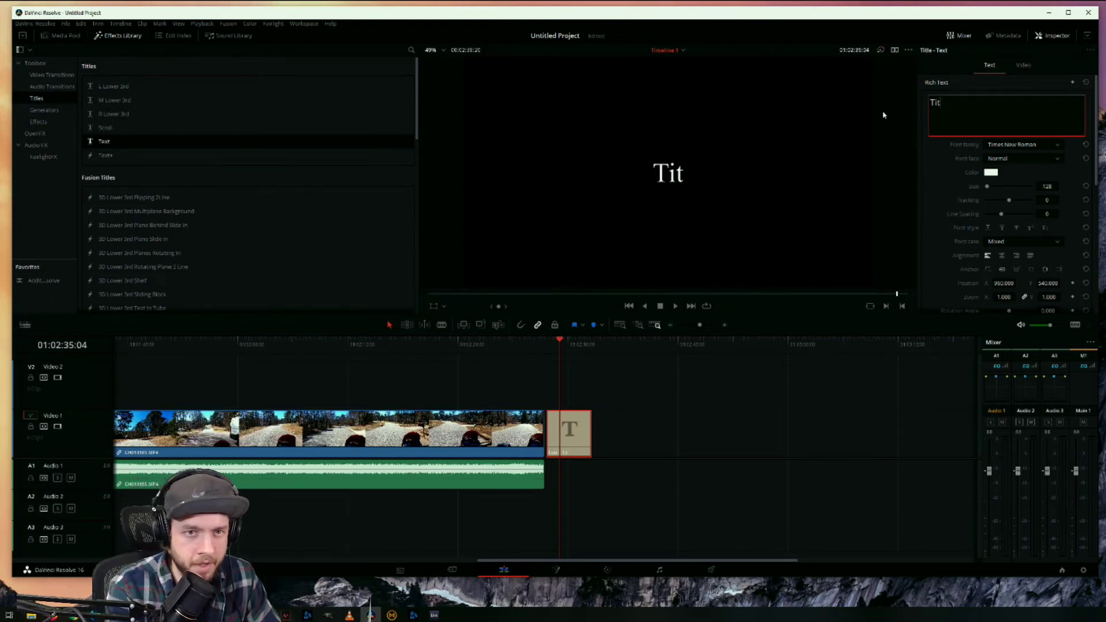
pyautogui.write('This is')
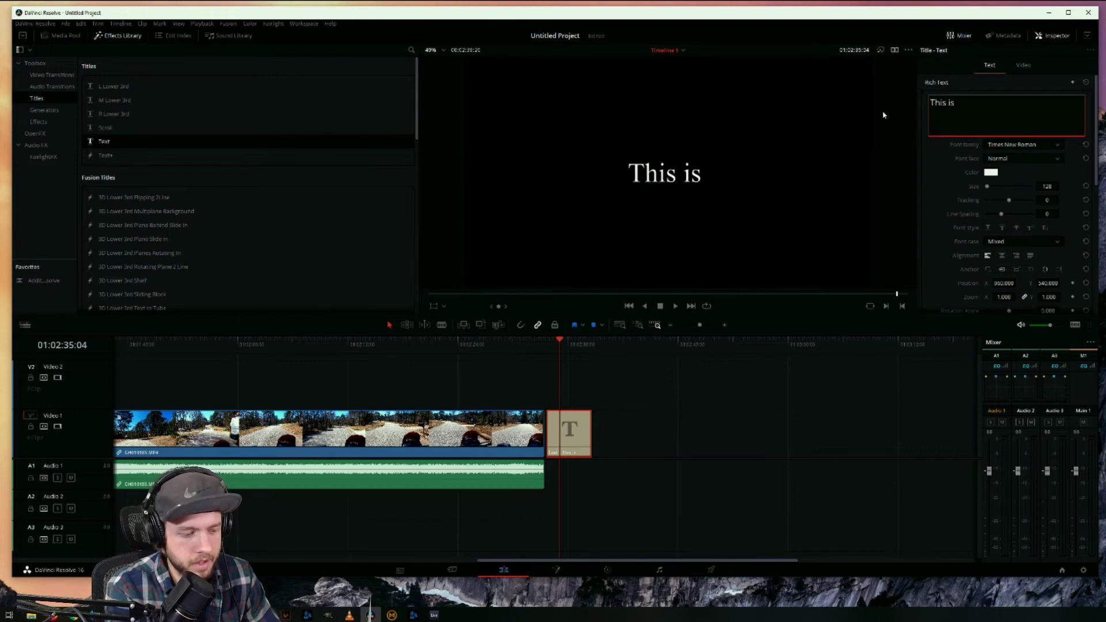
pyautogui.write(' a nice video')
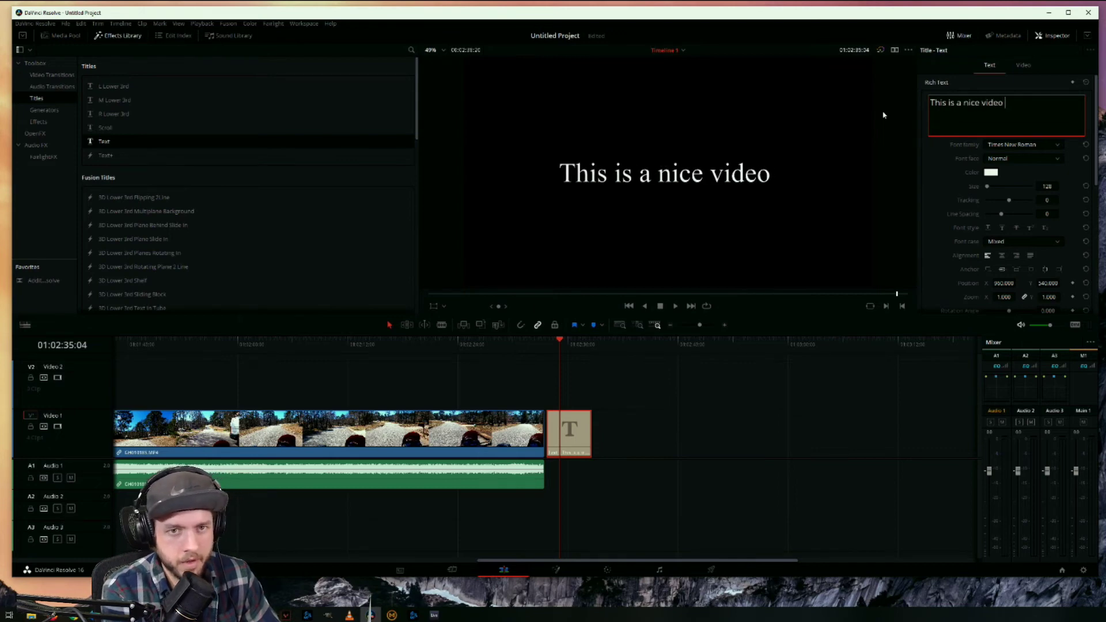
# Clear all the text from the title clip at the end of the timeline.
pyautogui.press('BackSpace')
pyautogui.press('BackSpace')
pyautogui.press('BackSpace')
pyautogui.press('BackSpace')
pyautogui.press('BackSpace')
pyautogui.press('BackSpace')
pyautogui.press('BackSpace')
pyautogui.press('BackSpace')
pyautogui.press('BackSpace')
pyautogui.press('BackSpace')
pyautogui.press('BackSpace')
pyautogui.press('BackSpace')
pyautogui.press('BackSpace')
pyautogui.press('BackSpace')
pyautogui.press('BackSpace')
pyautogui.press('BackSpace')
pyautogui.press('BackSpace')
pyautogui.press('BackSpace')
pyautogui.press('BackSpace')
pyautogui.press('BackSpace')
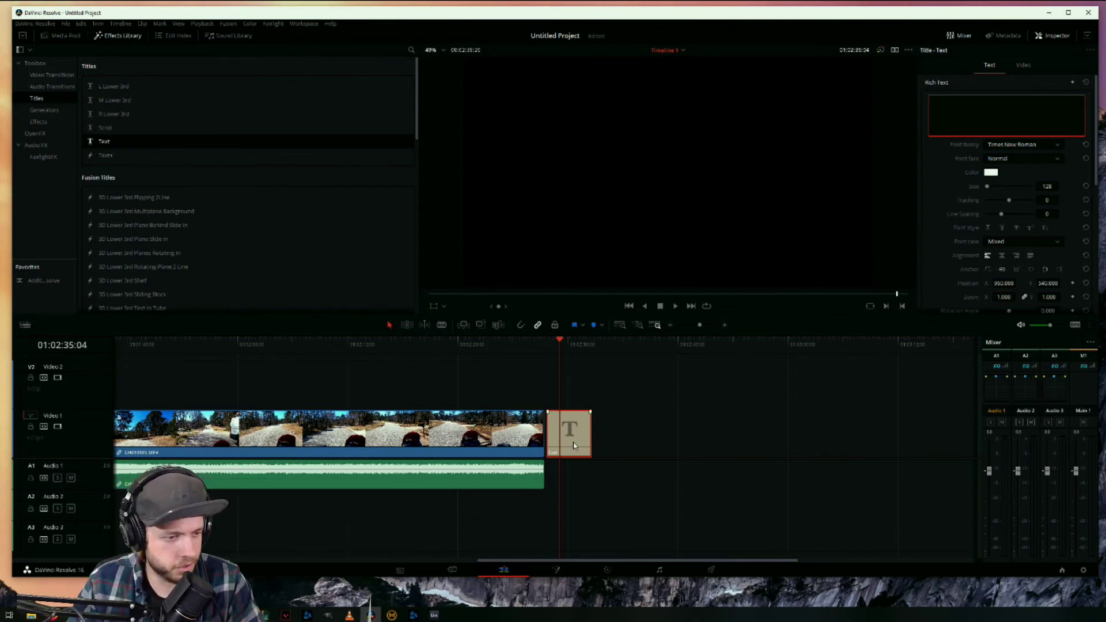
# Delete the empty title clip at the end of the timeline and display the project's media pool.
pyautogui.press('BackSpace')
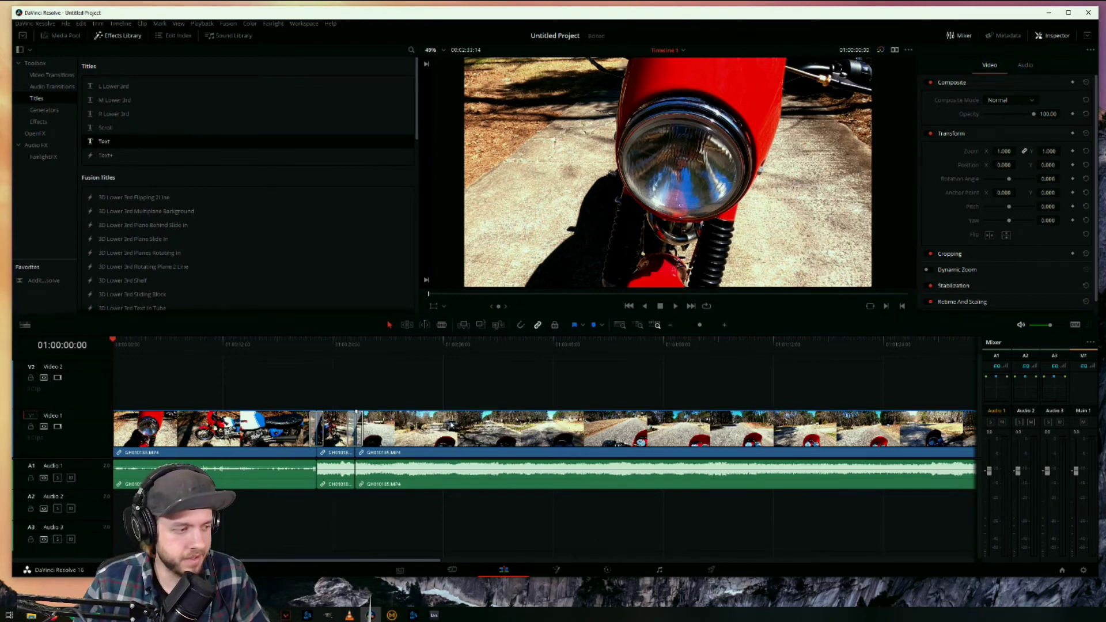
pyautogui.click(74, 39)
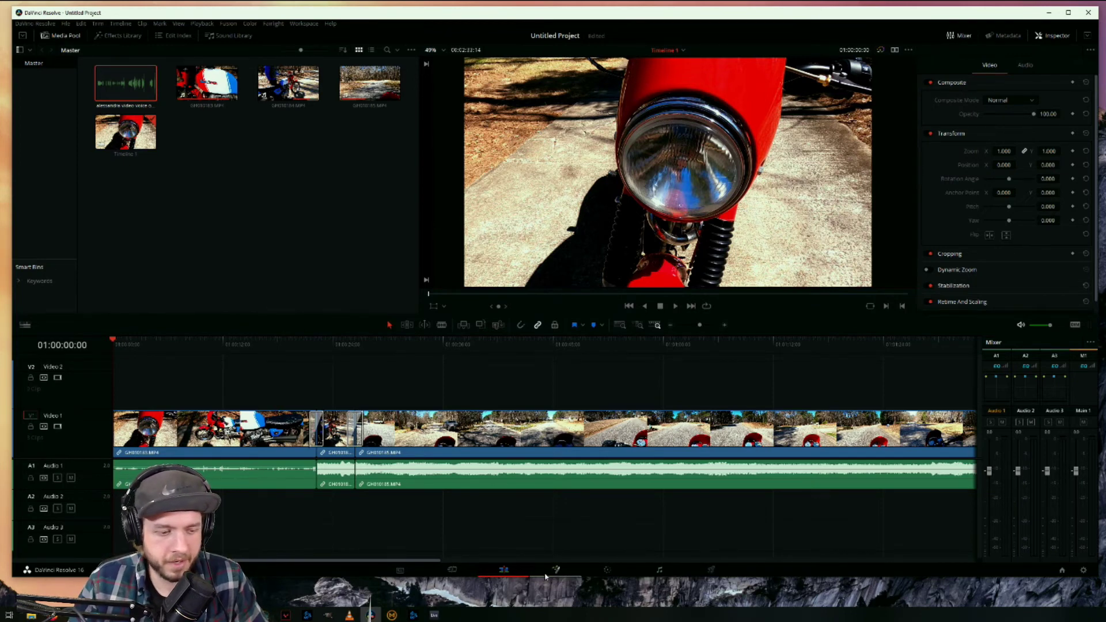
# Set up the timeline's delivery with the YouTube 1080p render preset and turn off direct upload to YouTube.
pyautogui.click(712, 572)
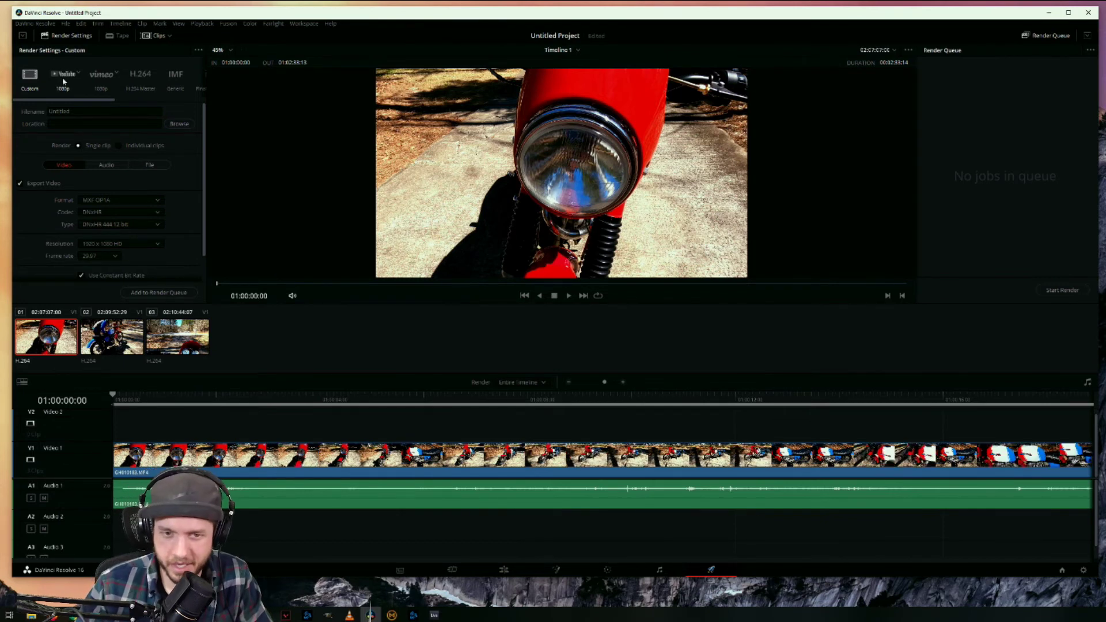
pyautogui.click(65, 80)
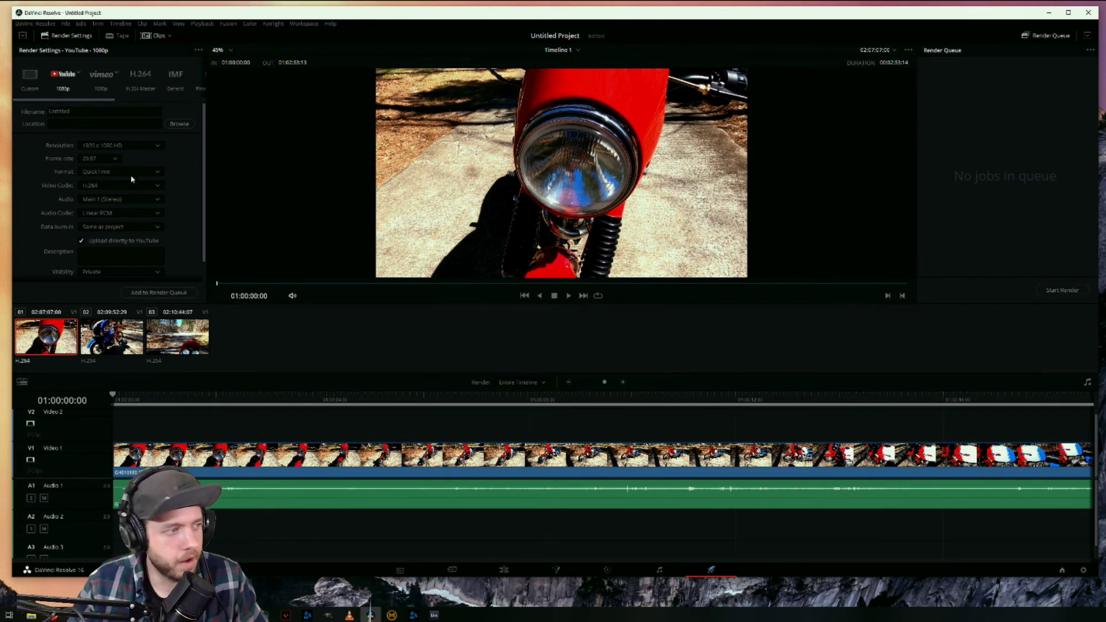
pyautogui.scroll(-1, 120, 205)
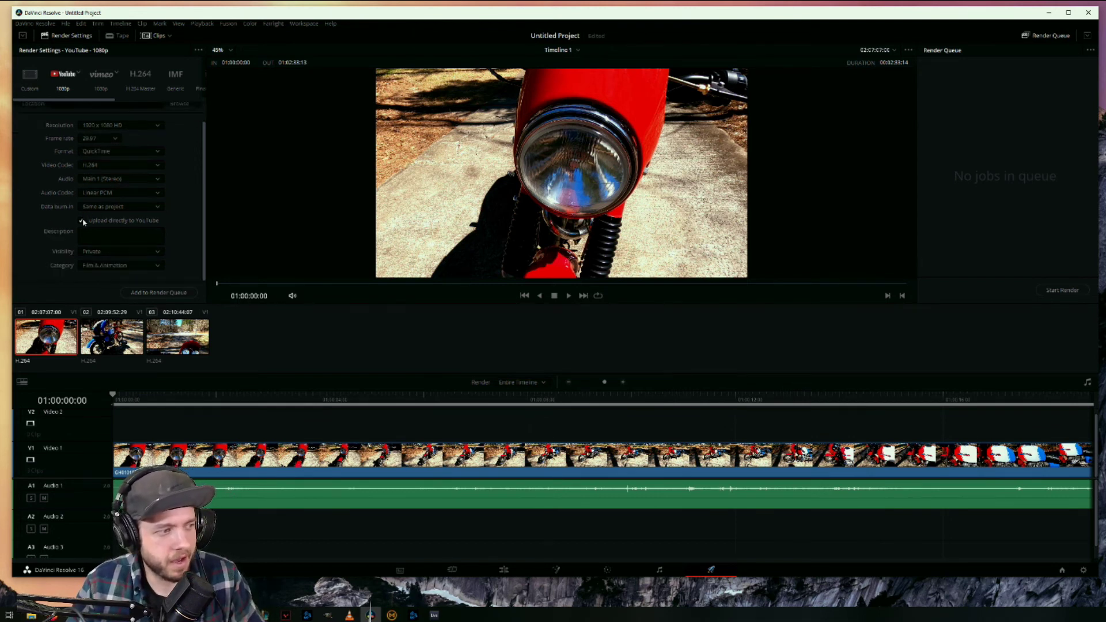
pyautogui.click(81, 221)
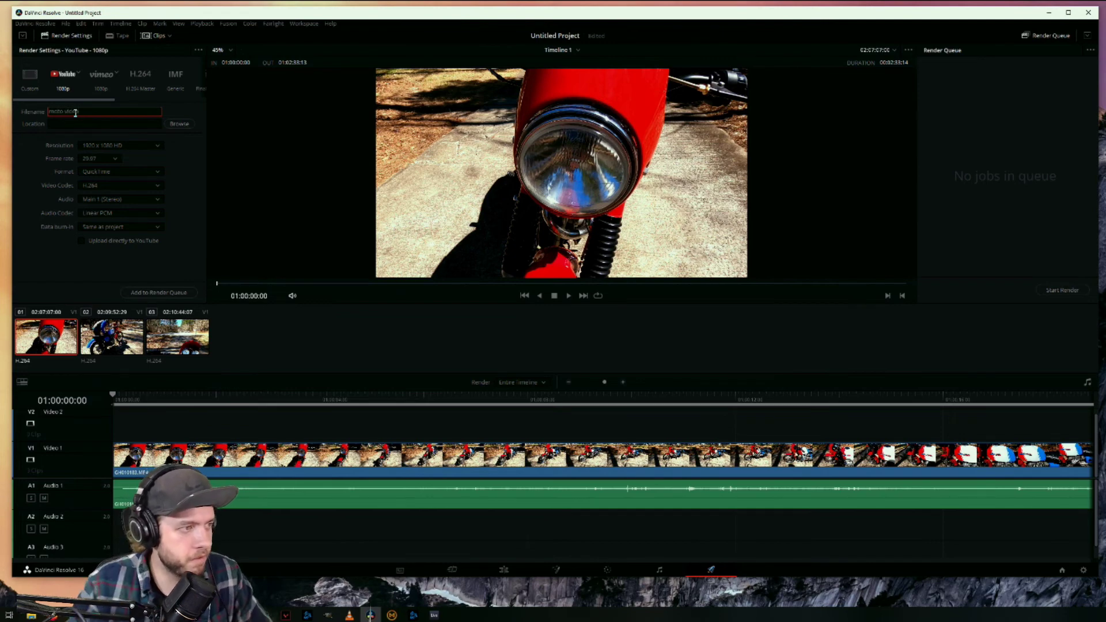
# Name the export file "moto video" and set its destination to the Videos folder.
pyautogui.click(180, 124)
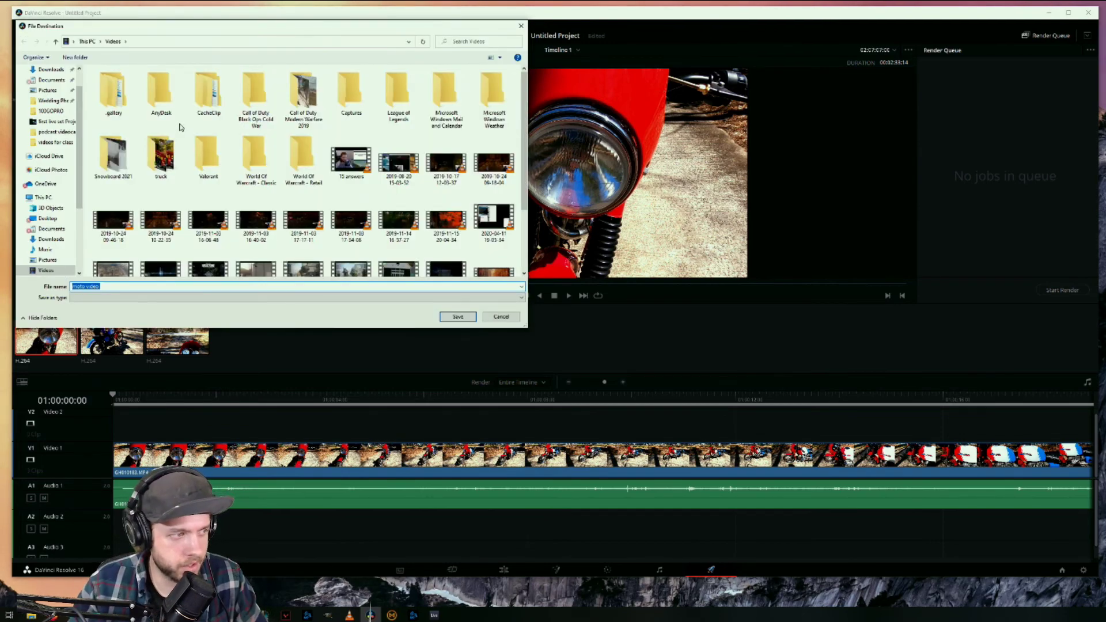
pyautogui.scroll(-2, 180, 127)
pyautogui.scroll(1, 63, 108)
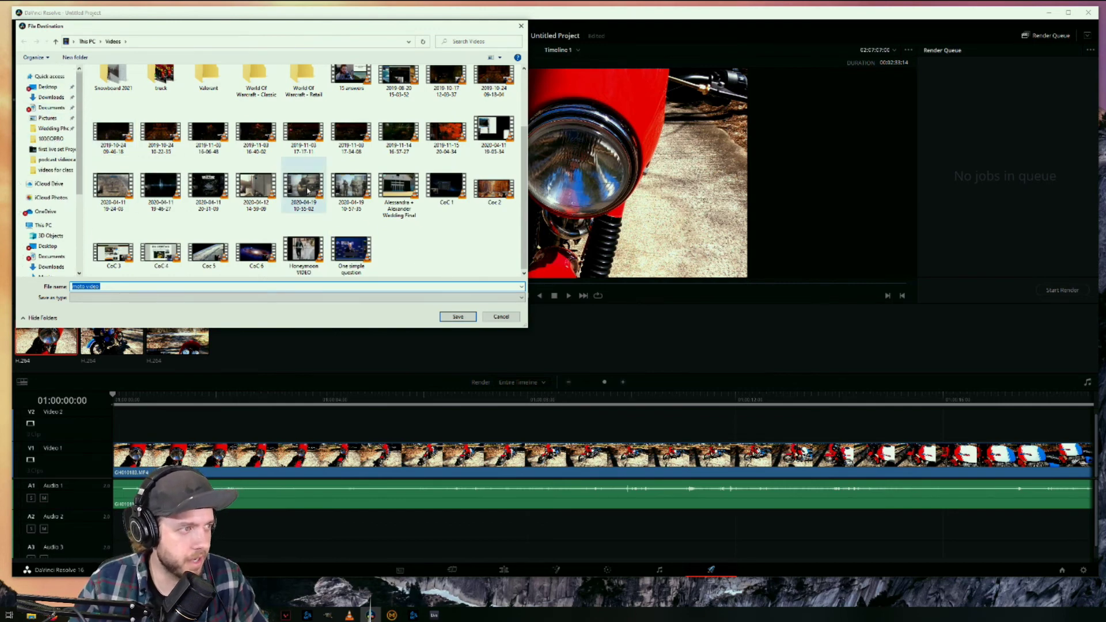
pyautogui.scroll(3, 309, 191)
pyautogui.scroll(-2, 309, 191)
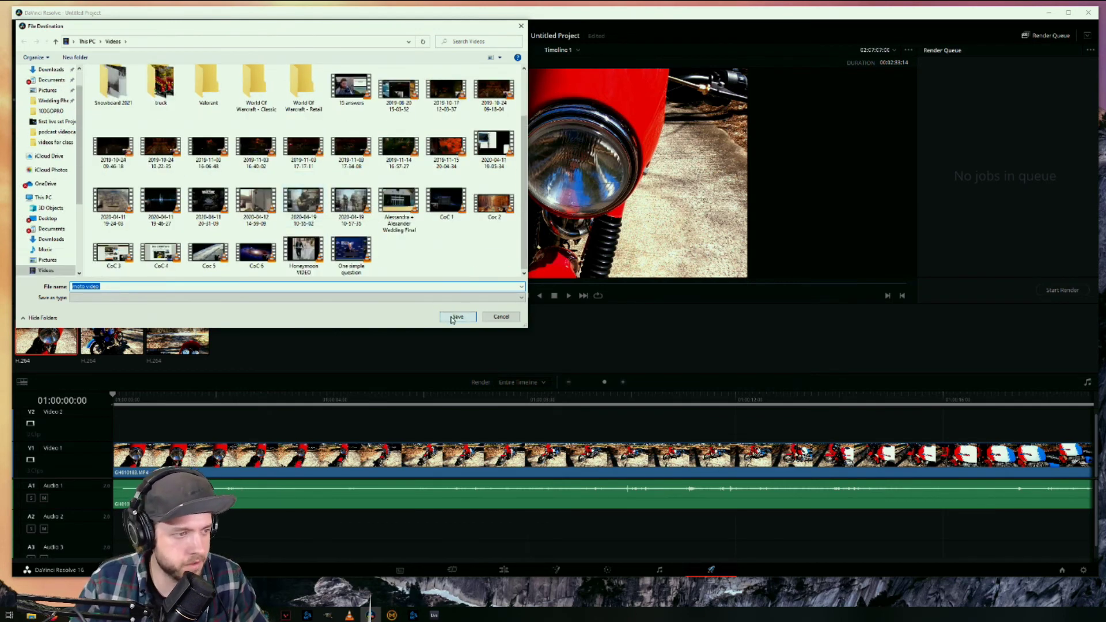
pyautogui.click(457, 317)
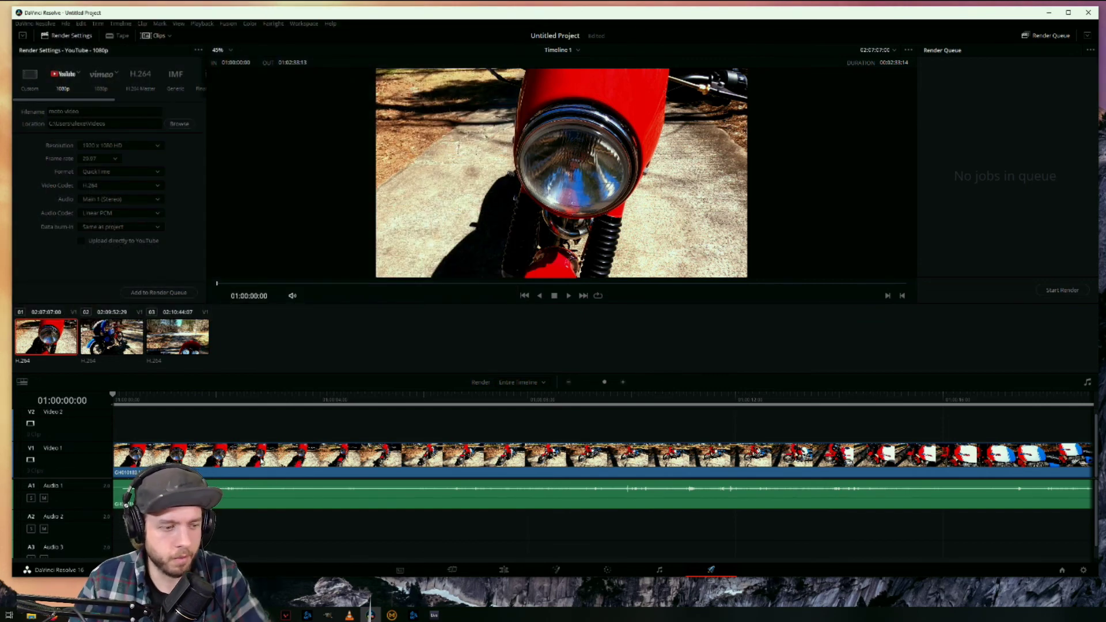
# Add the export of Timeline 1 to the render queue and start rendering it.
pyautogui.click(148, 294)
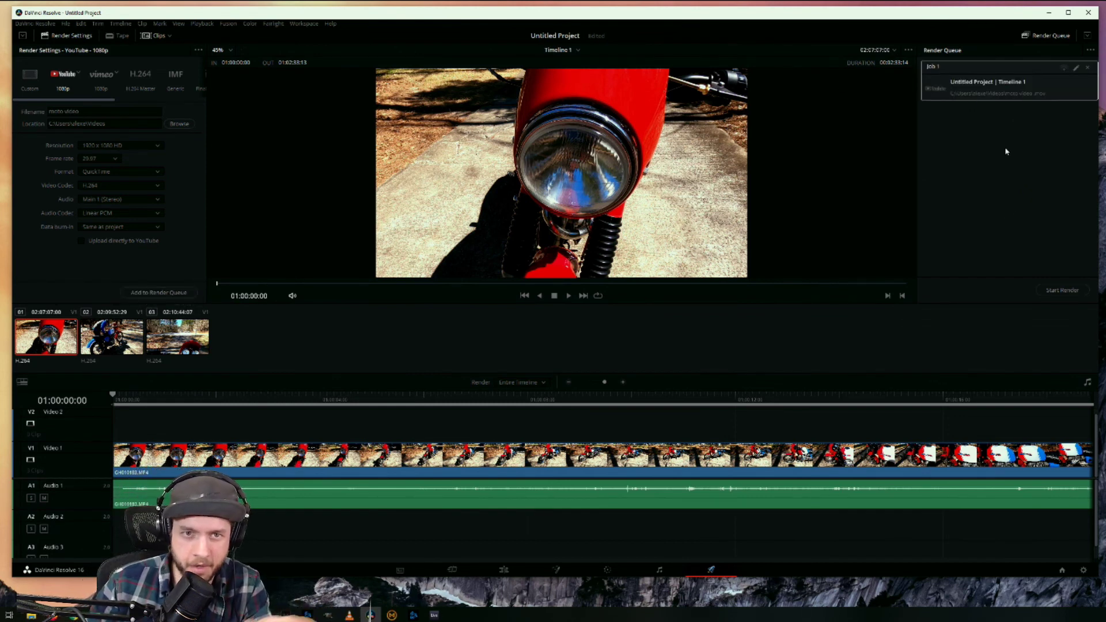
pyautogui.click(1062, 291)
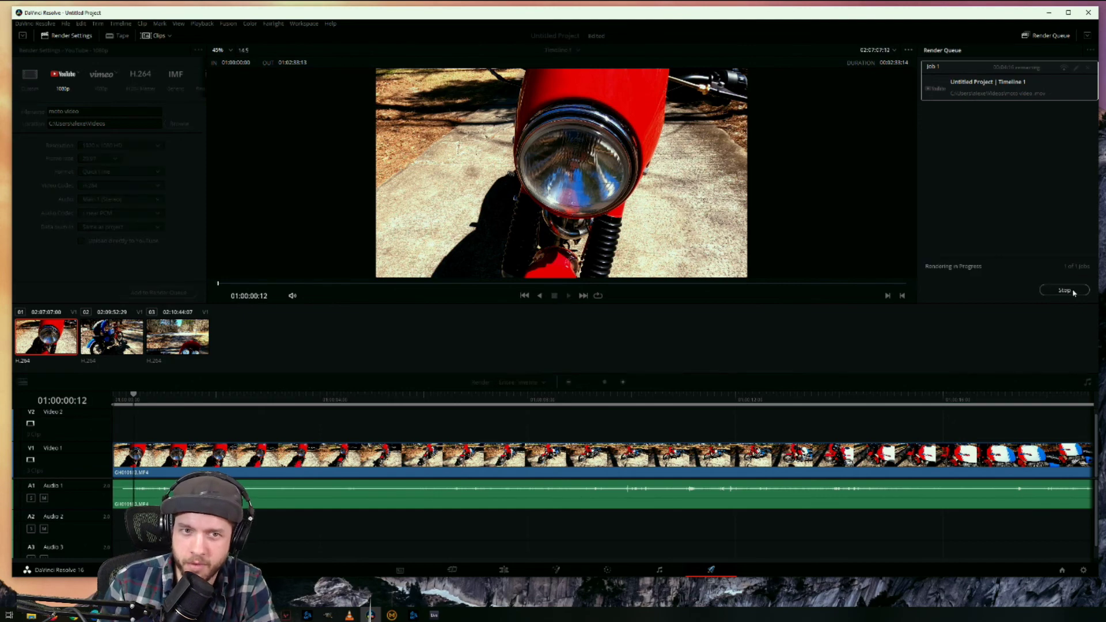